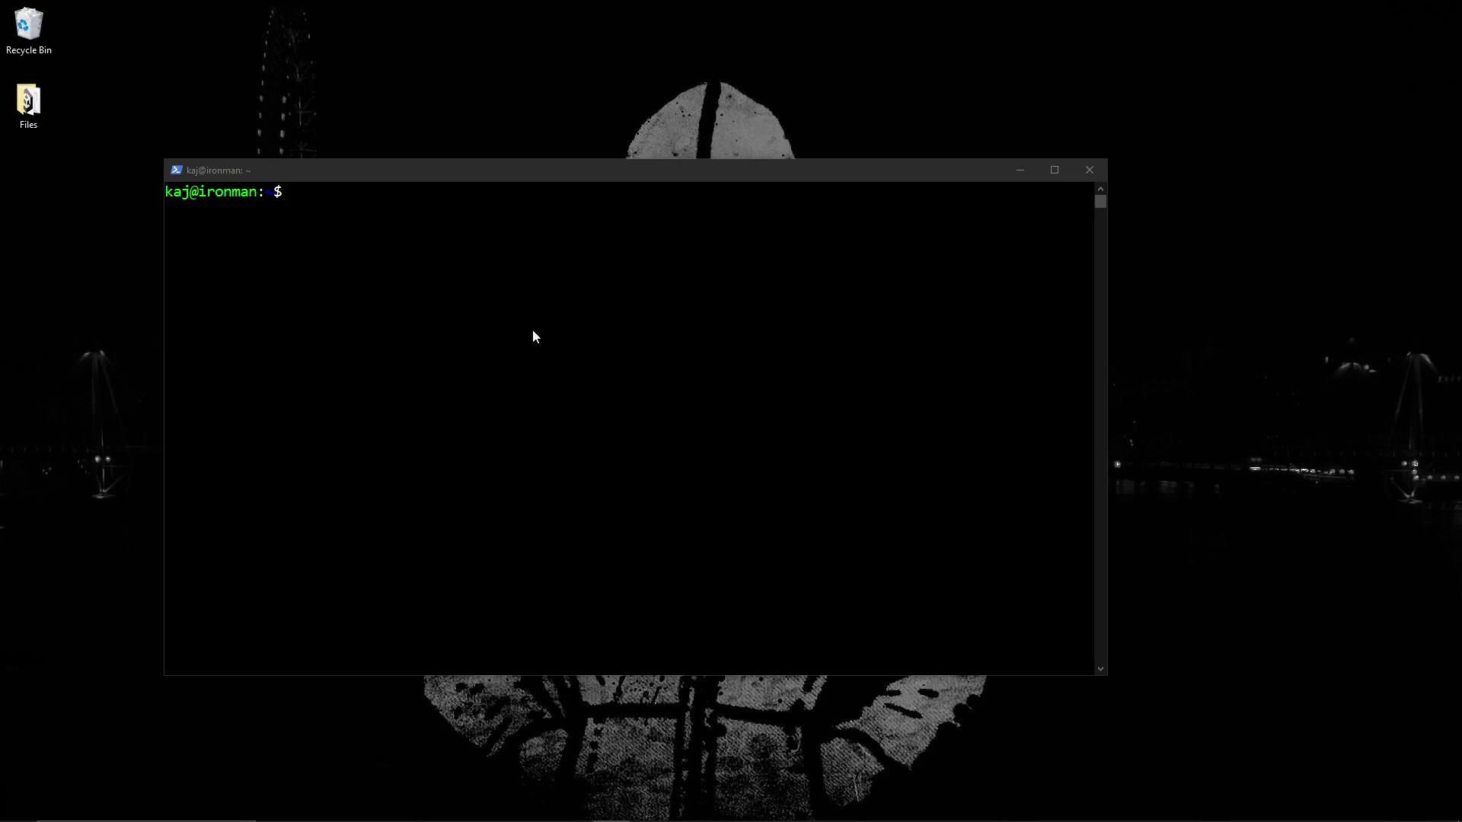
- Activate the Windows Terminal window holding the SSH shell prompt on the Ubuntu server
click(203, 197)
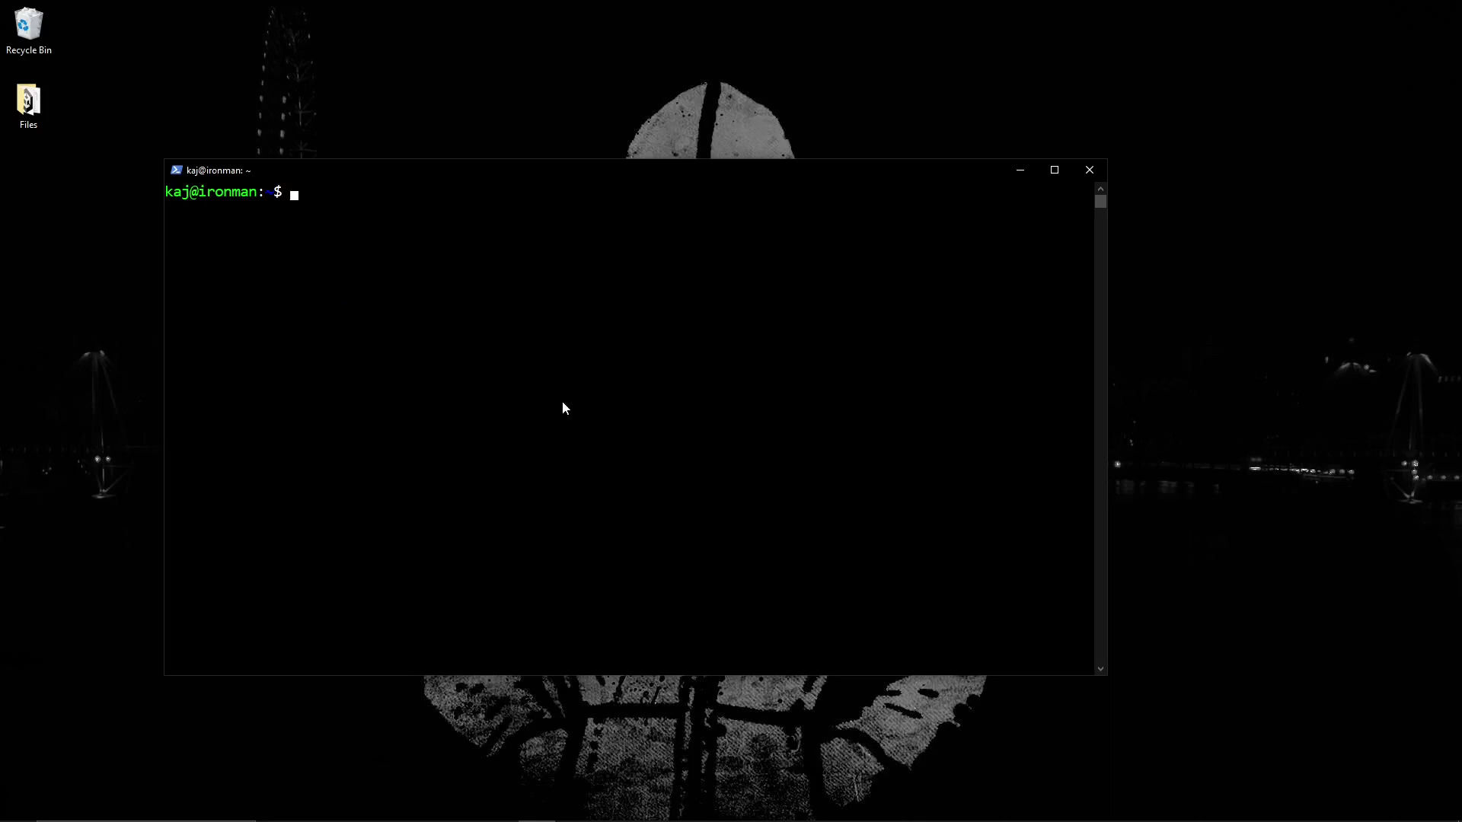
- Abandon the mistyped apt-get update and upgrade command and clear the terminal screen
click(487, 410)
text(sudo apt-get update)
key(BackSpace)
key(BackSpace)
key(BackSpace)
key(BackSpace)
text(pdate && up)
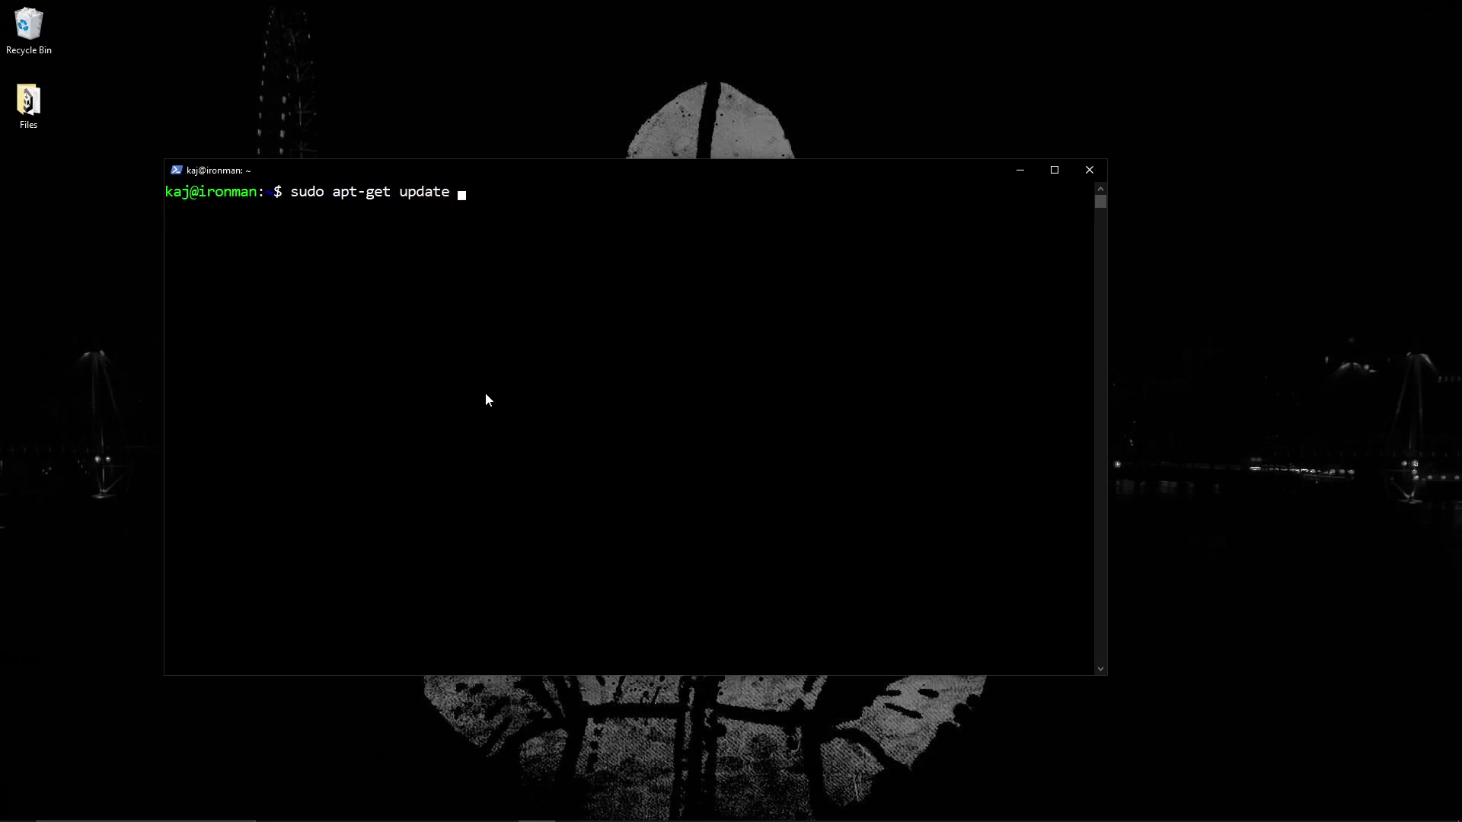
text(grade -y)
key(ctrl+c)
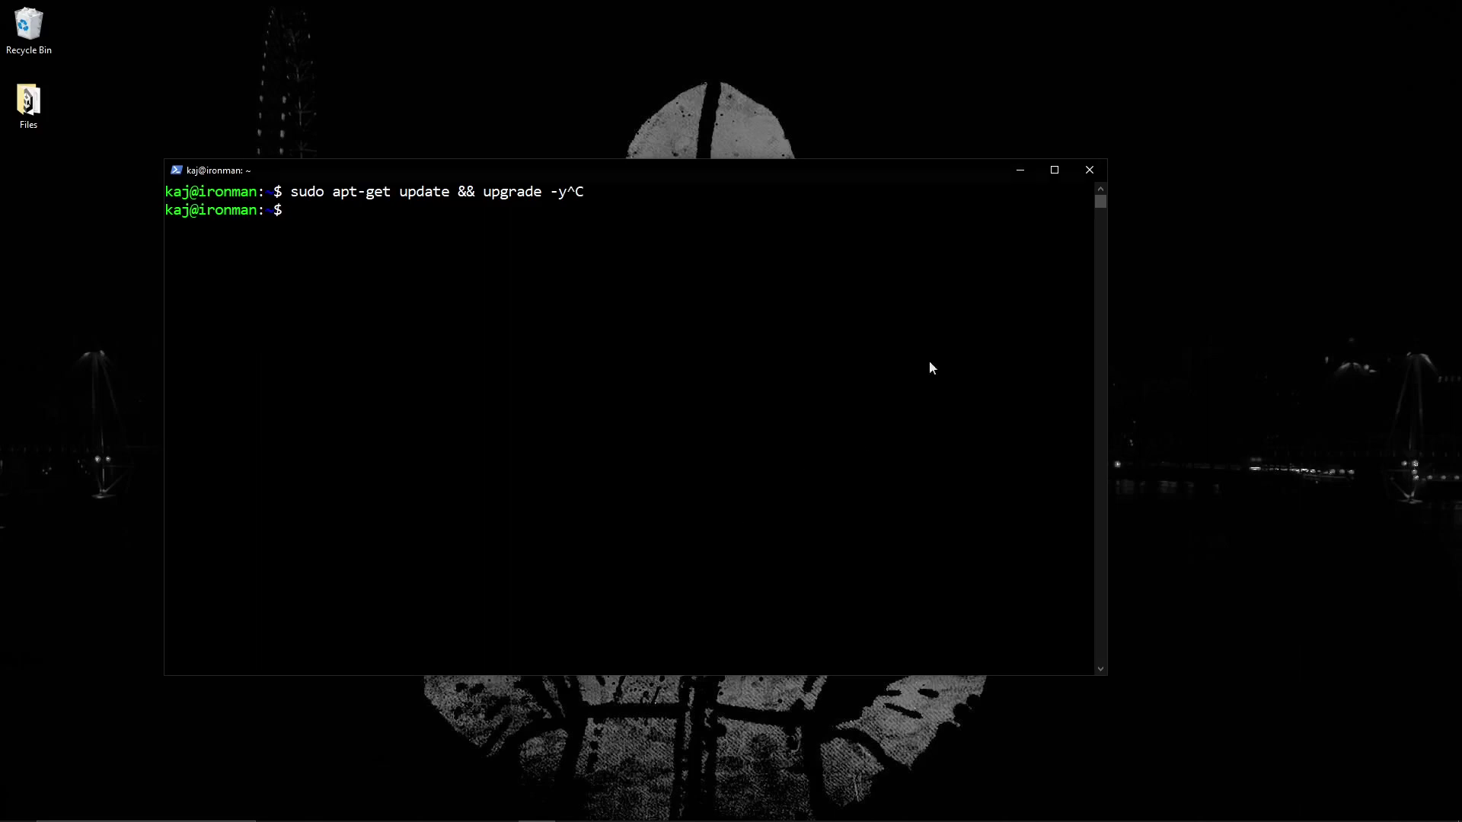
key(ctrl+c)
text(clear)
key(Return)
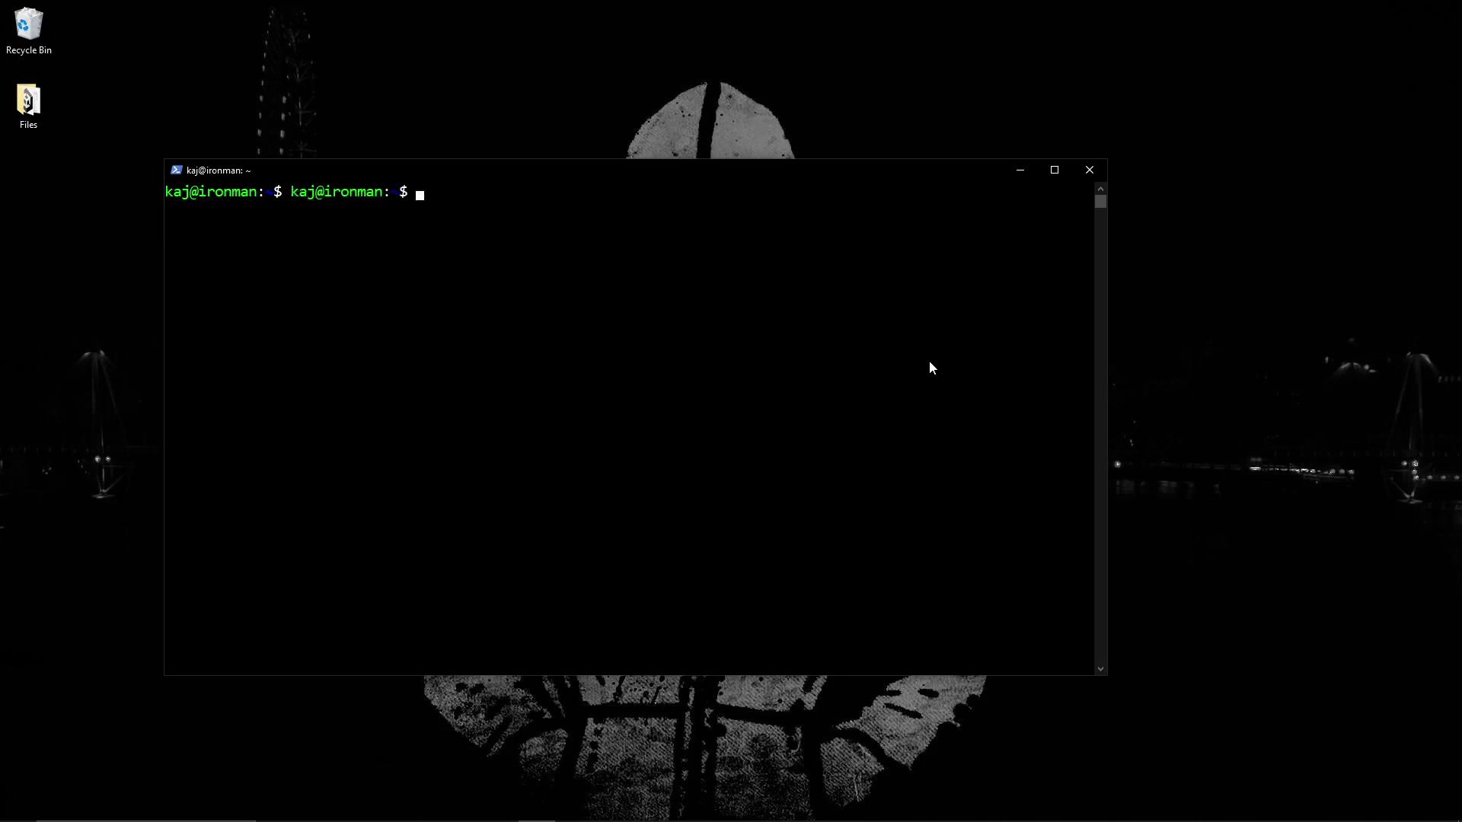
key(Return)
- Install apt-transport-https, ca-certificates and wget with sudo, and paste the OpenProject key download command
text(sudo apt)
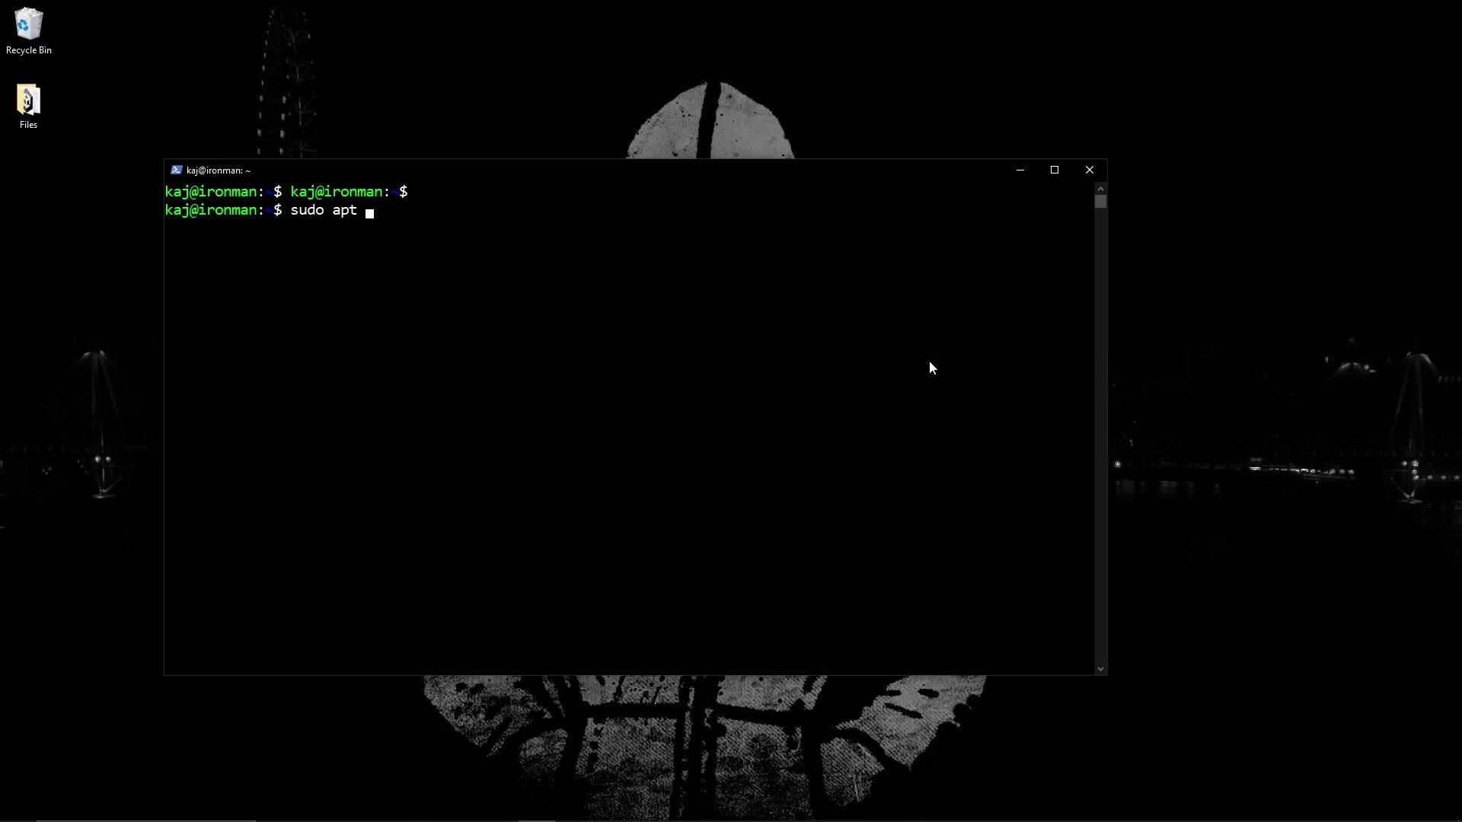
text(-get install apt-transport-https ca-certificates wget)
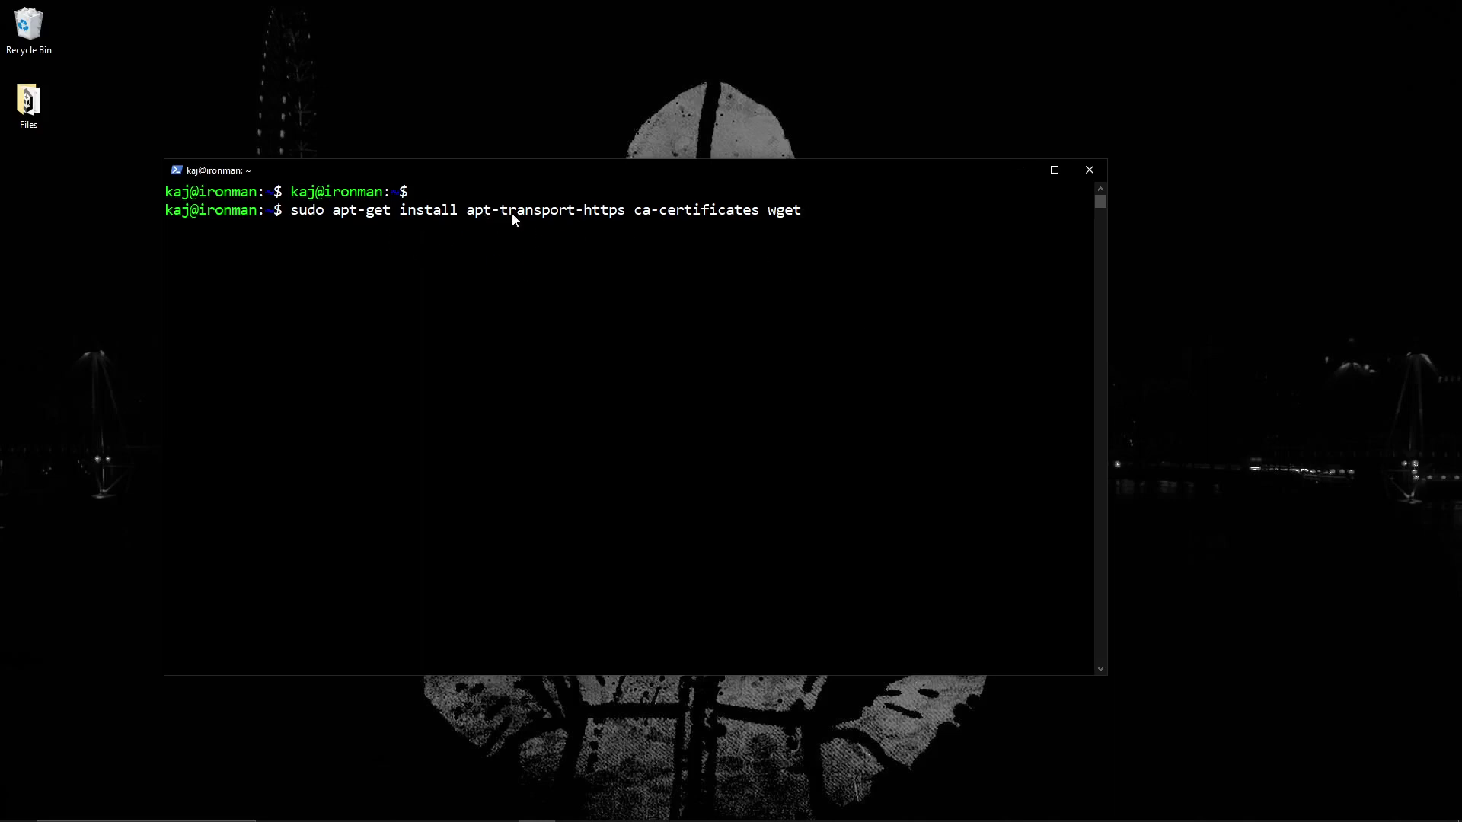
key(Return)
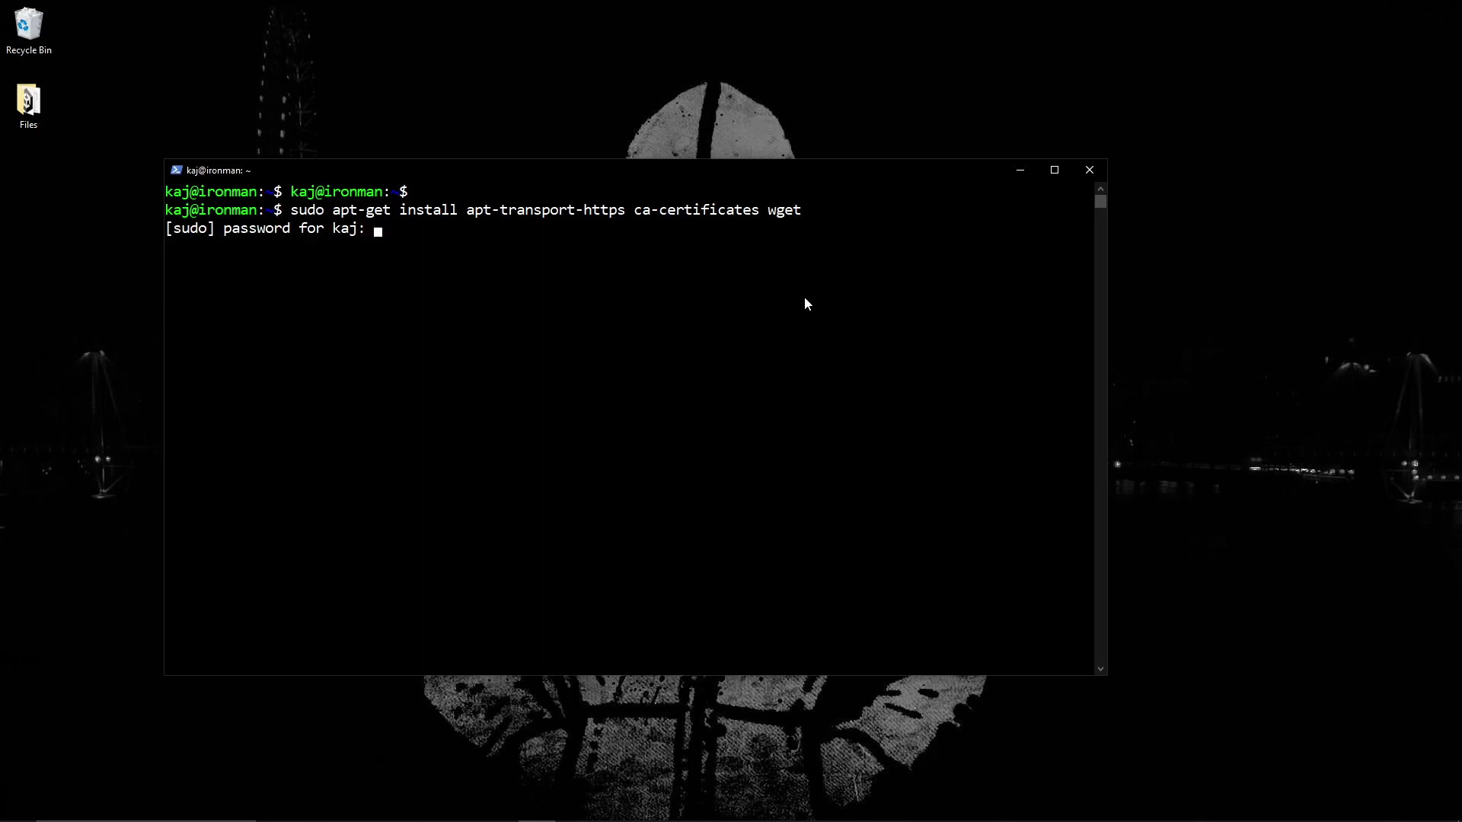
key(Return)
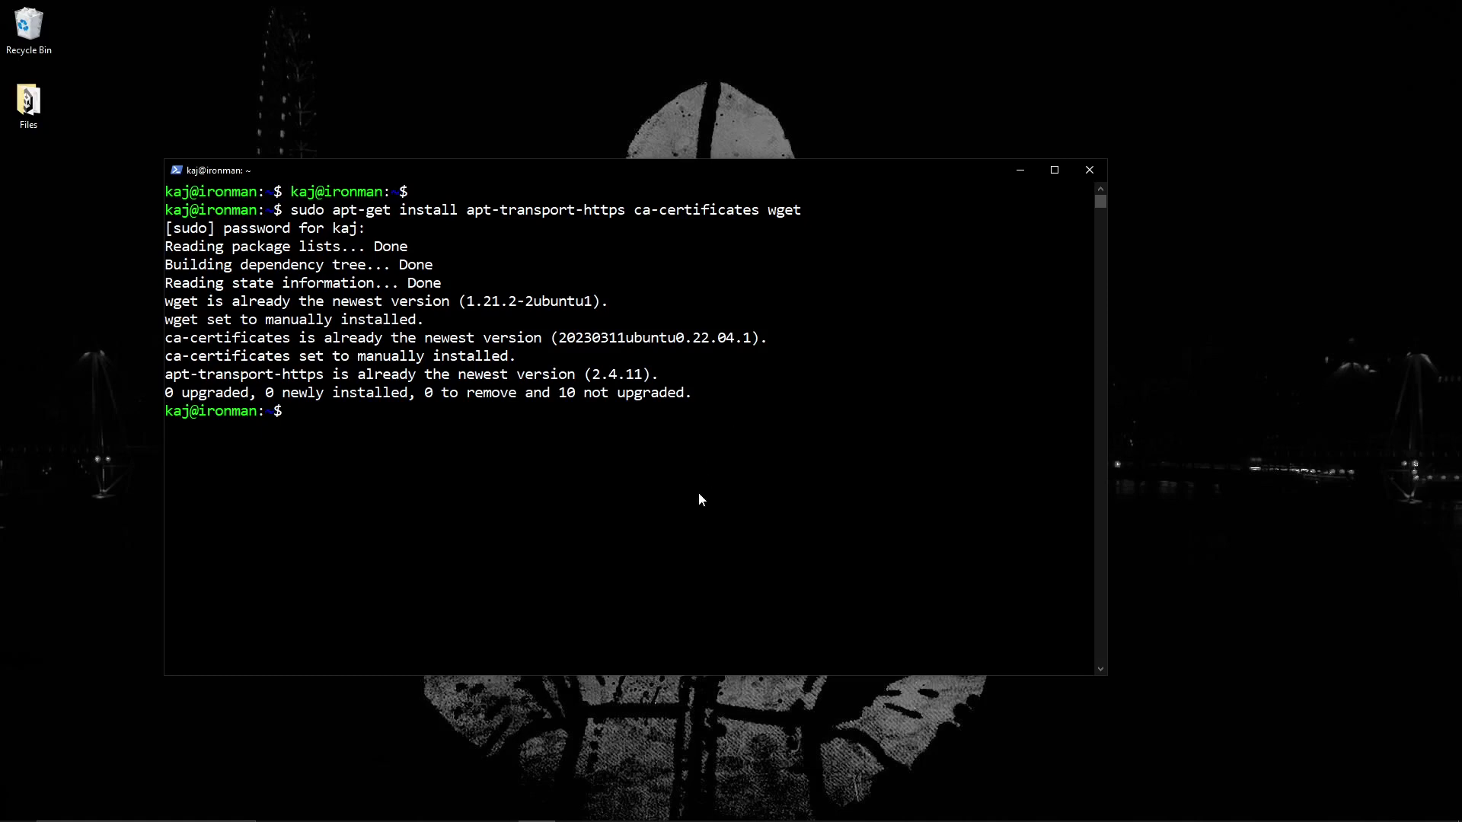
right_click(625, 477)
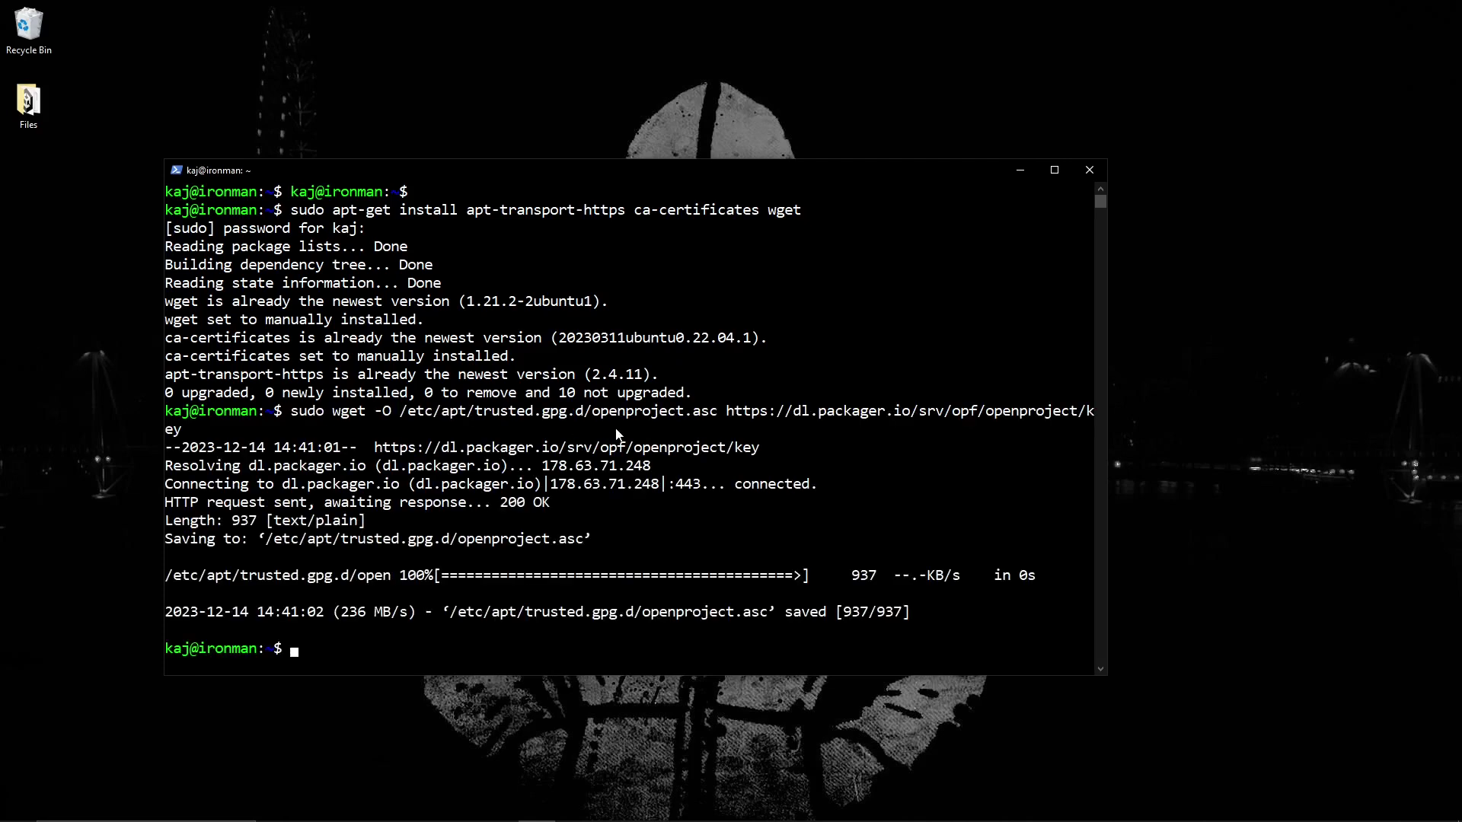
- Maximize the terminal and run the wget command that downloads openproject.list
click(339, 411)
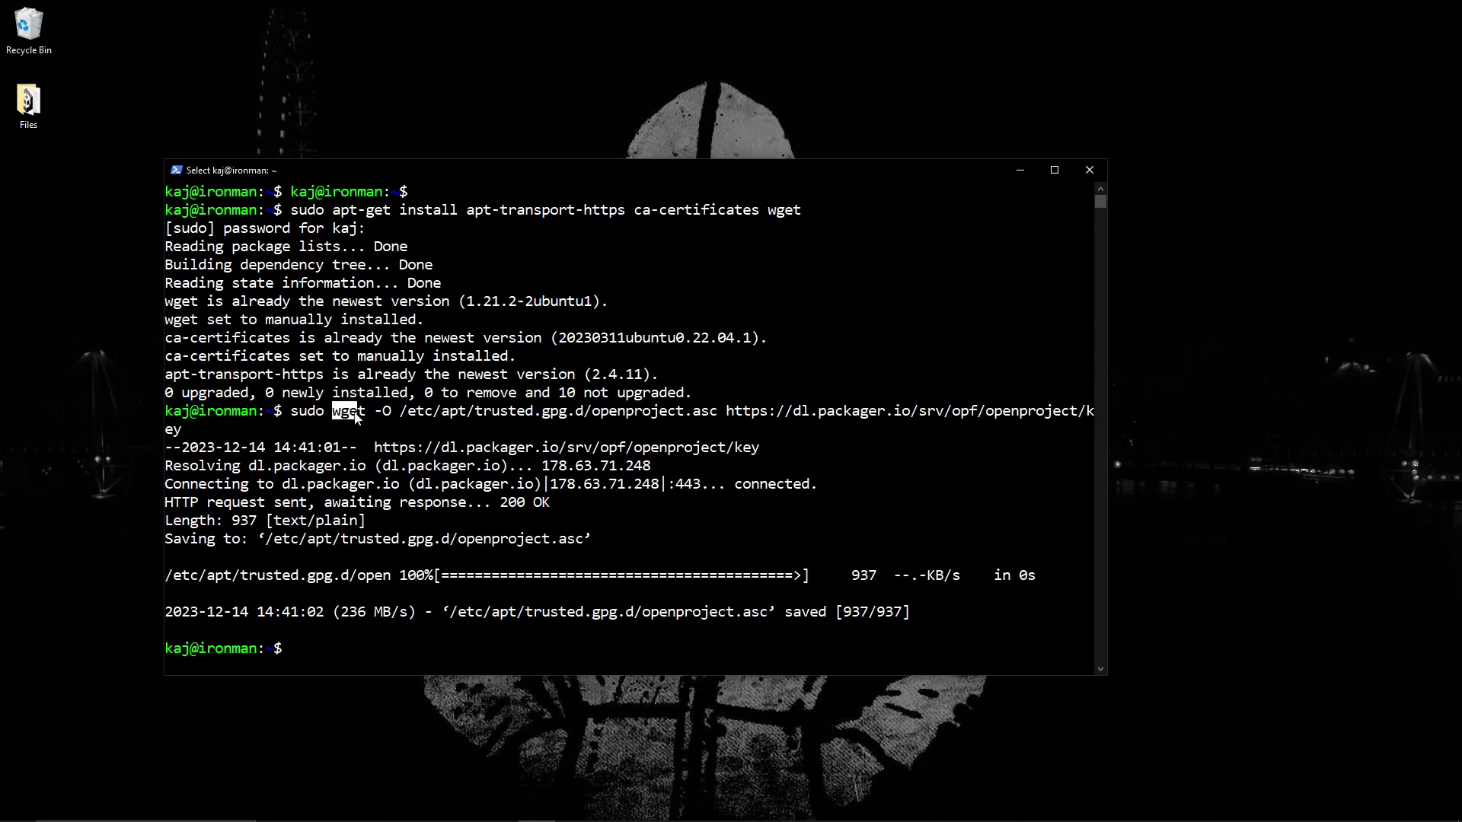
click(429, 430)
key(super+Up)
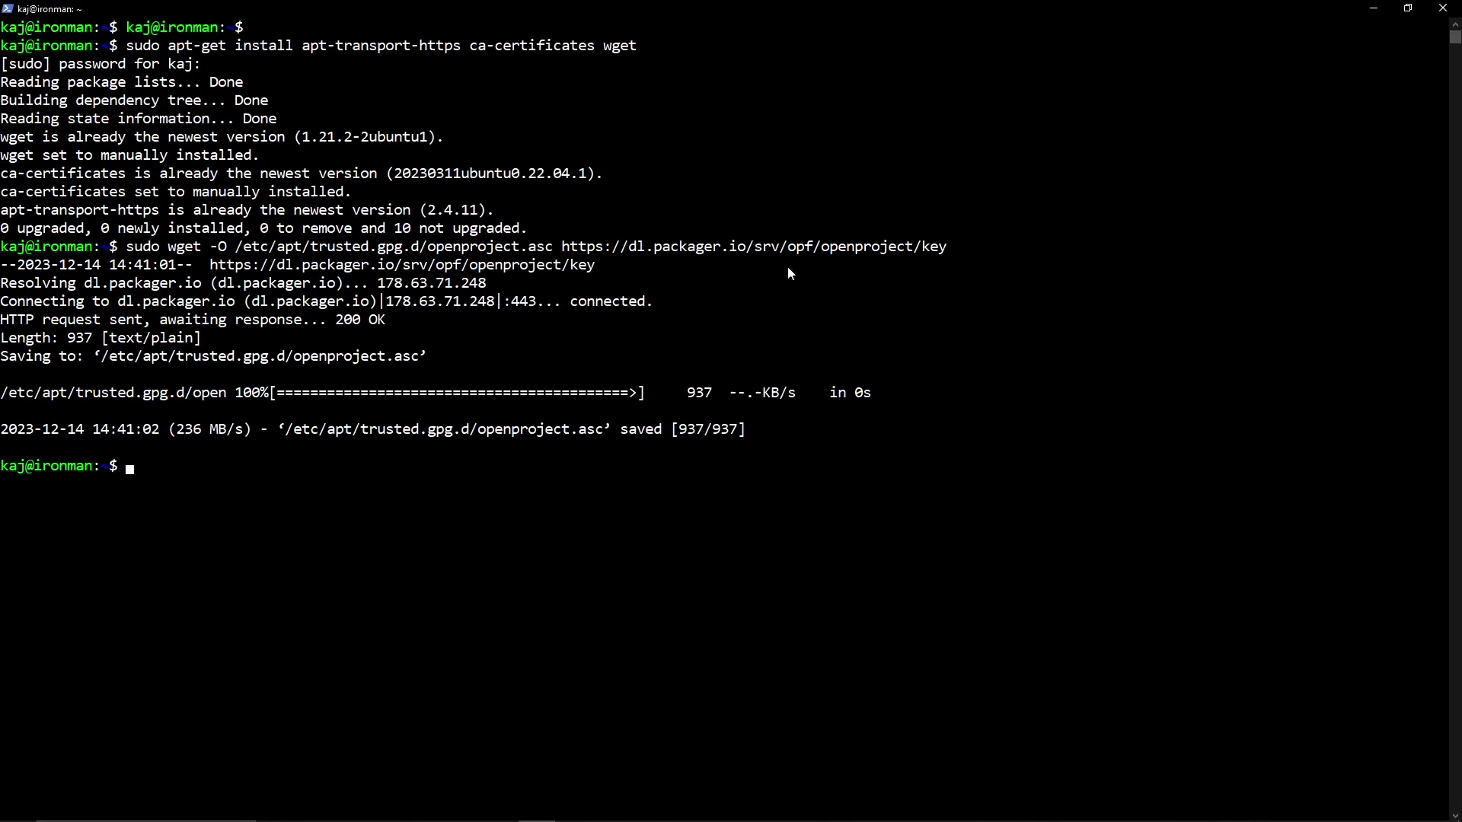
click(264, 538)
key(ctrl+v)
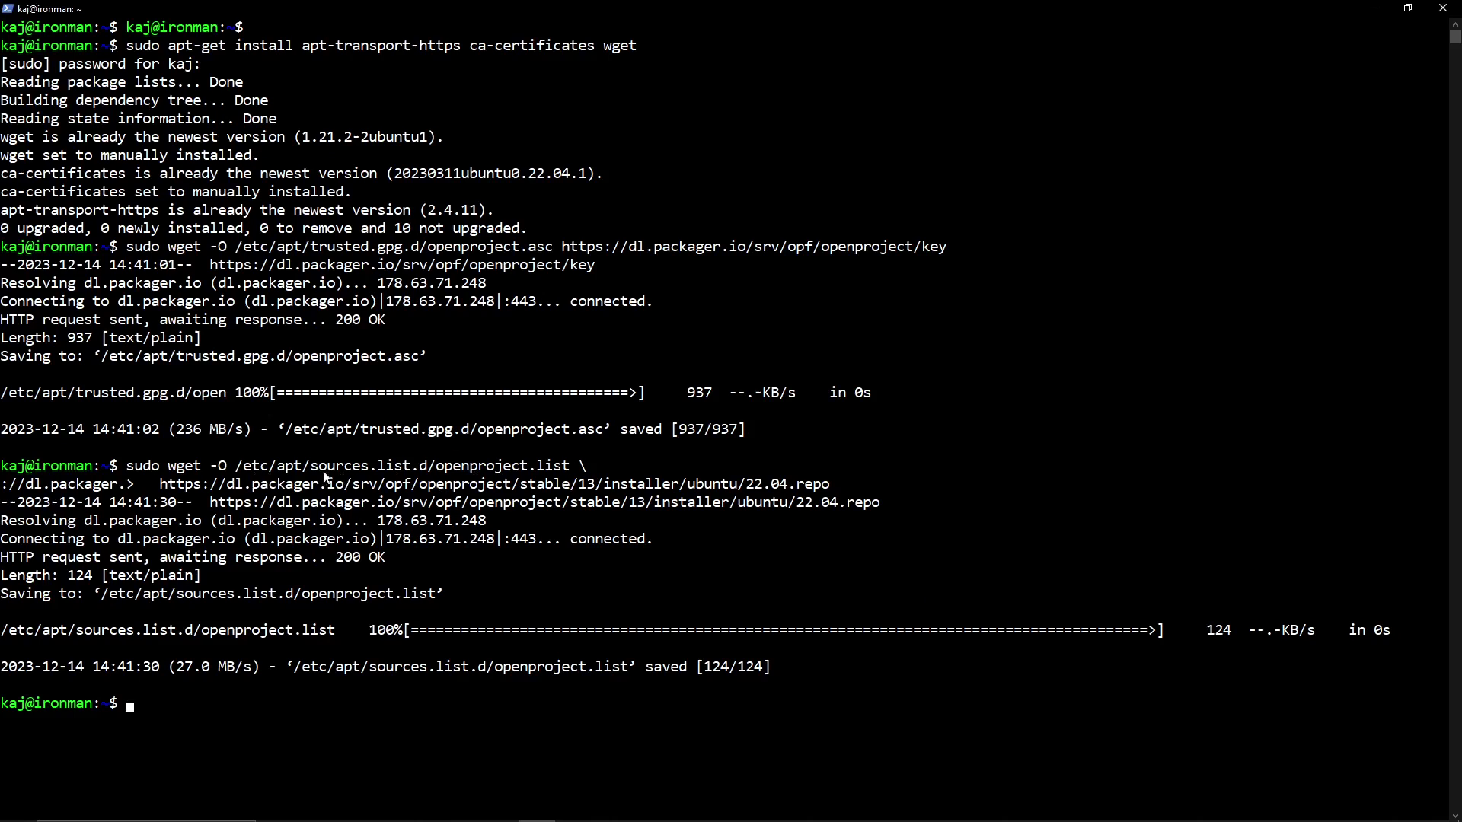
- Highlight the sources.list.d path and the OpenProject repository URL to review the command
drag(309, 467, 564, 468)
click(596, 525)
drag(159, 485, 830, 487)
click(831, 486)
click(832, 705)
- Run sudo apt-get update and highlight the OpenProject repository fetch lines
click(698, 667)
text(sudo apt-get update)
key(Return)
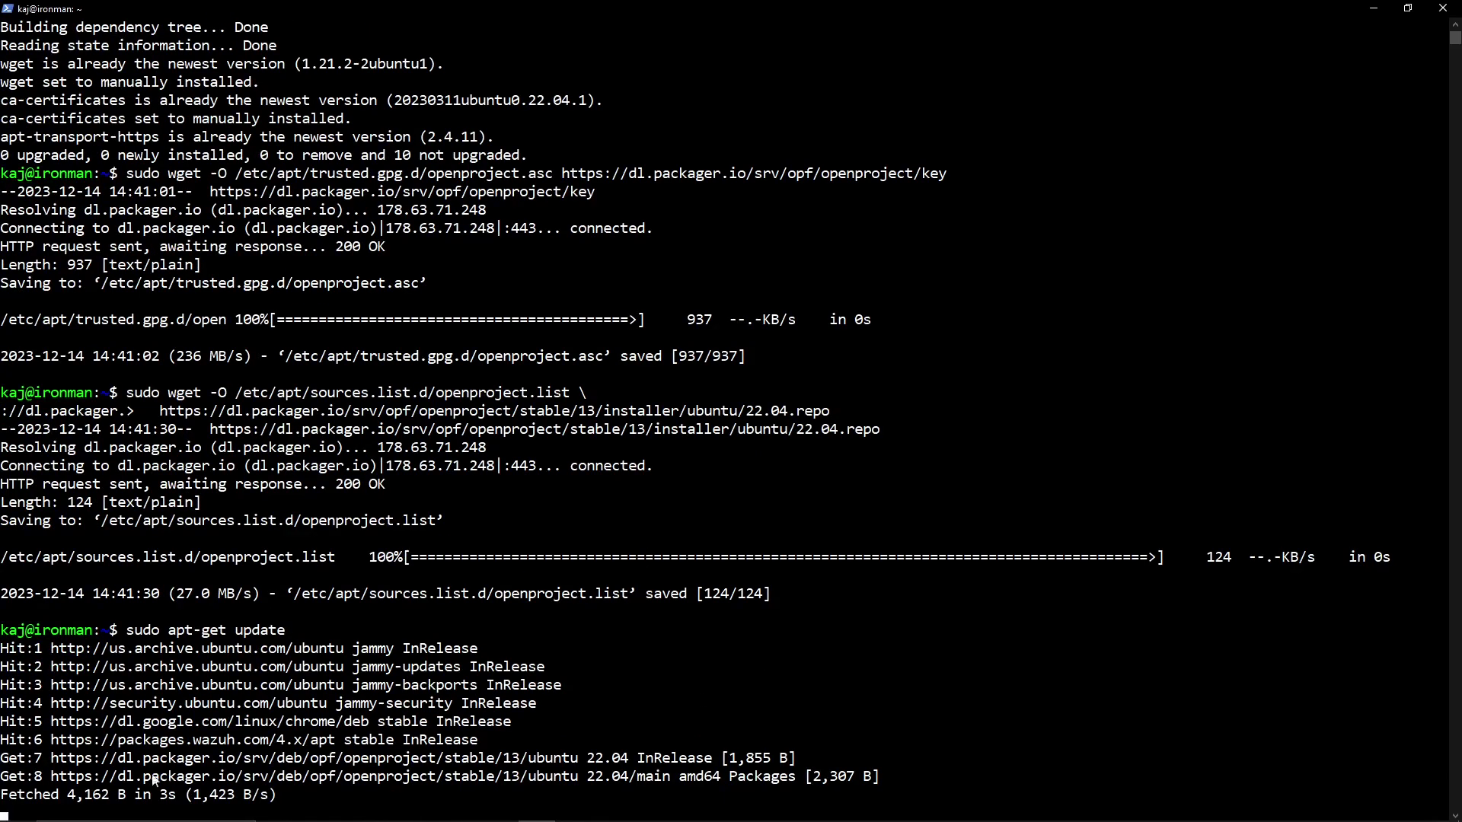
drag(50, 758, 905, 776)
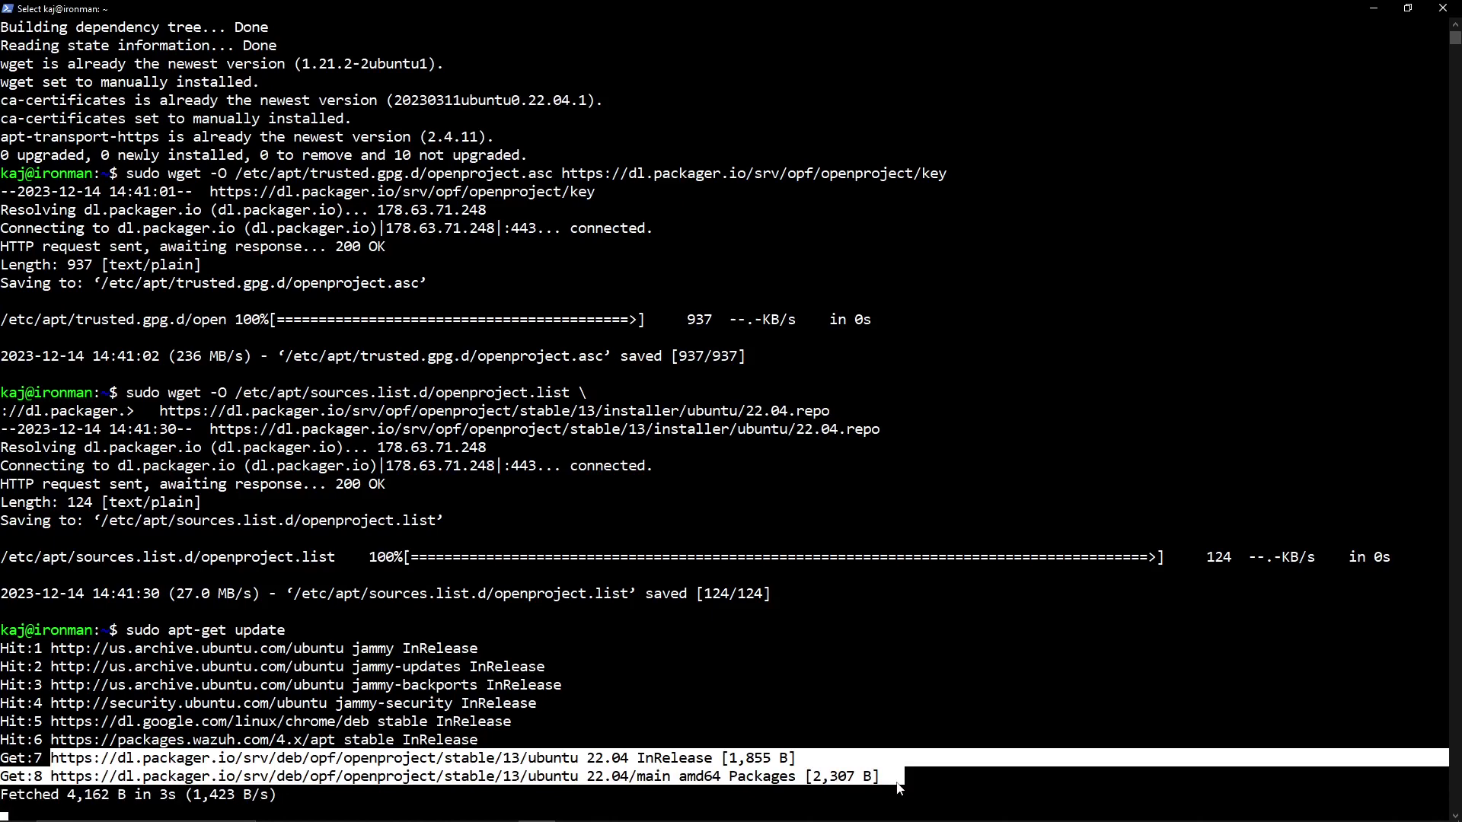
right_click(449, 798)
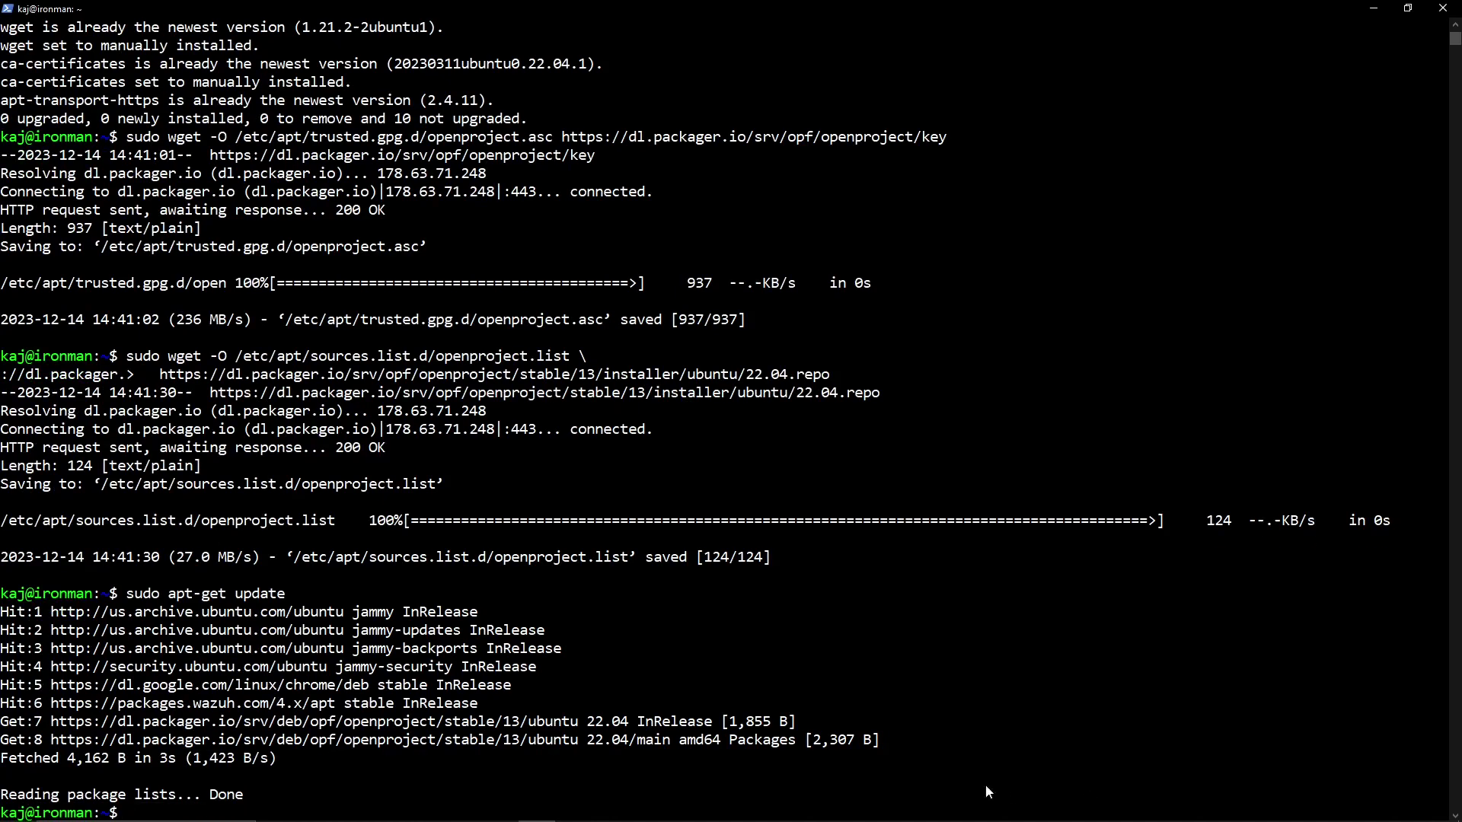
- Run sudo apt-get install openproject, answer y, and confirm the restart dialog with no services selected
text(sudo apt-get install p)
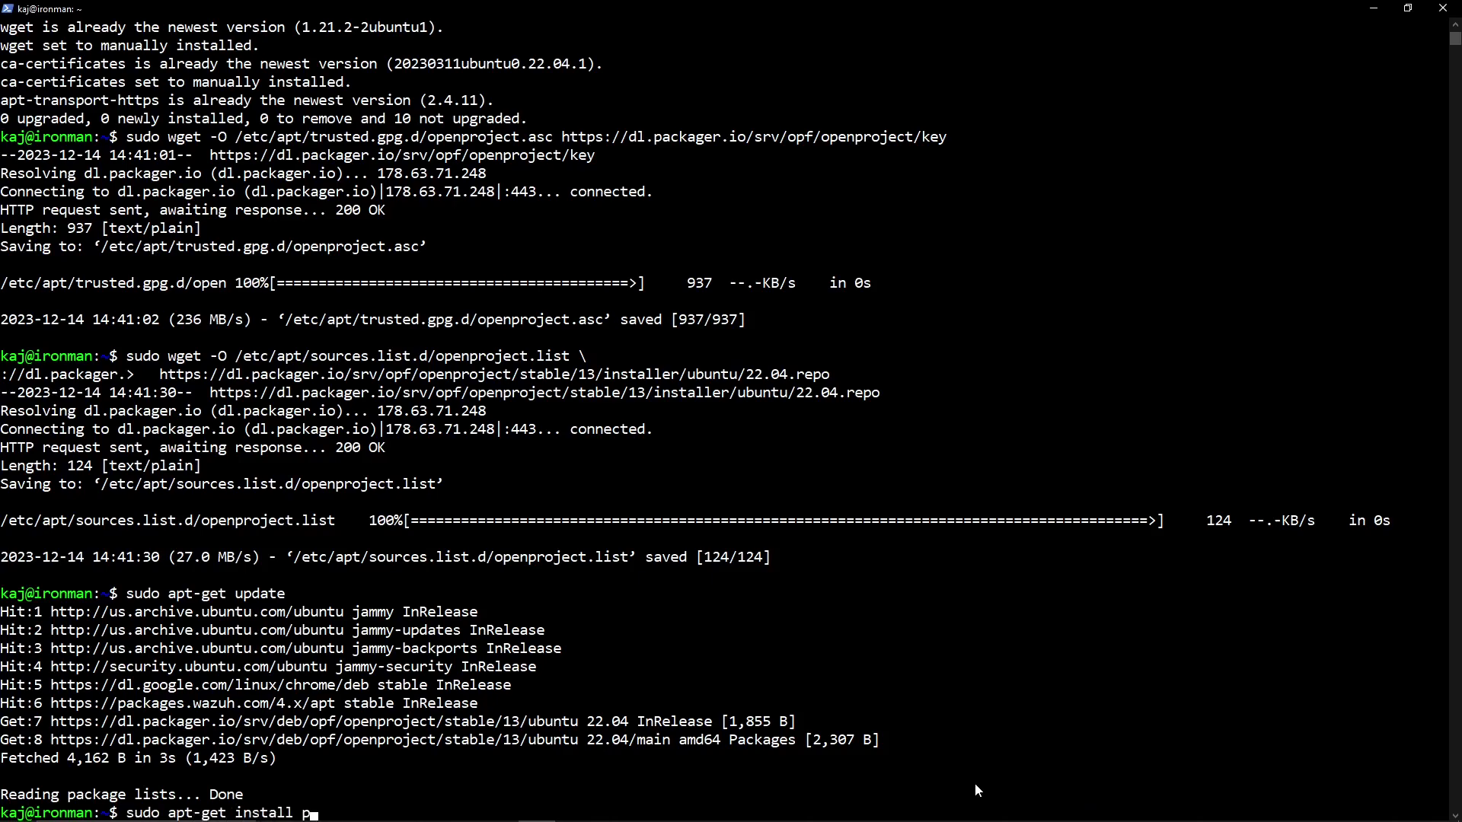
key(BackSpace)
text(openproject)
key(Return)
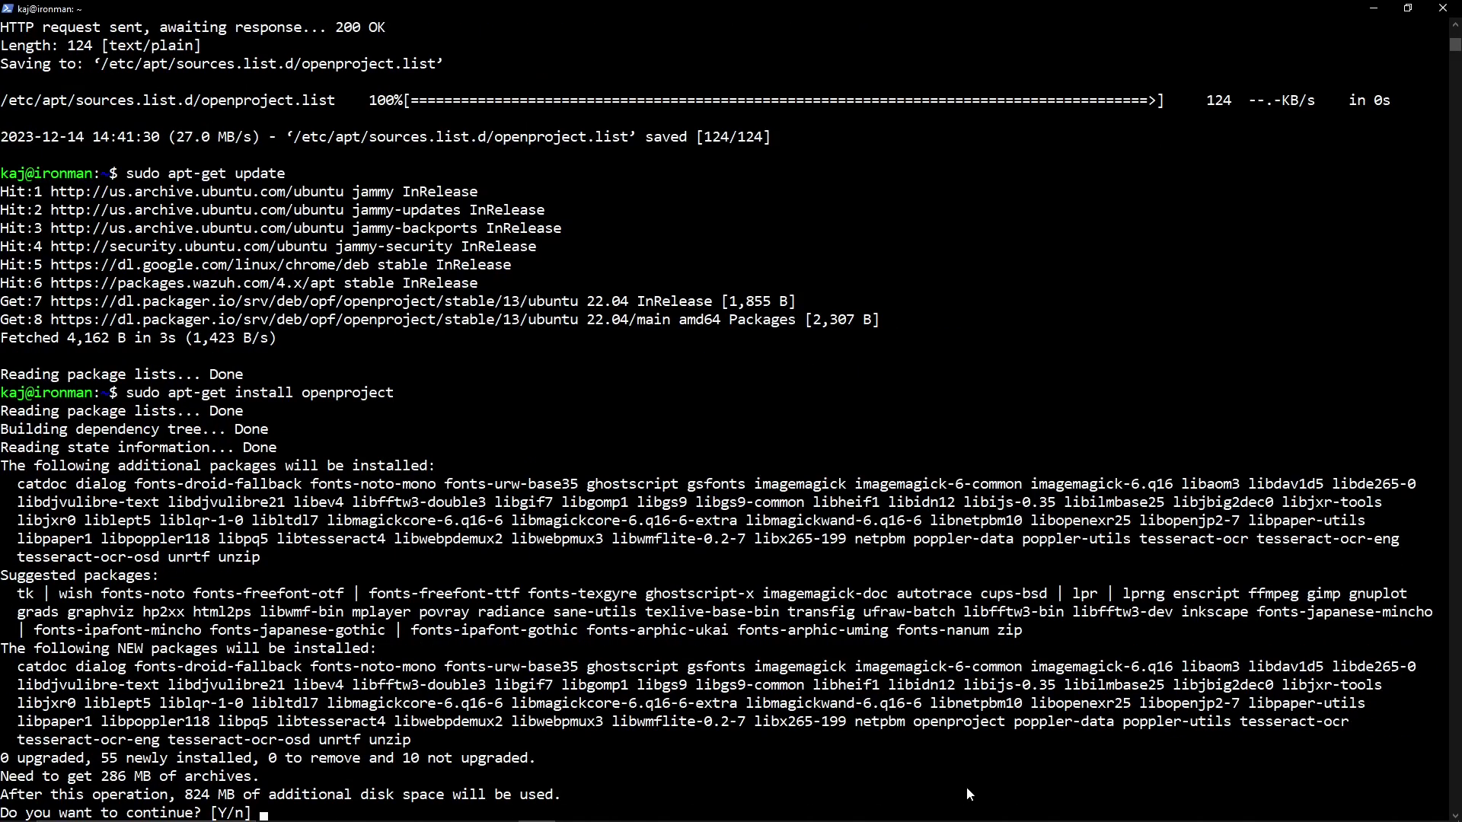
text(y)
key(Return)
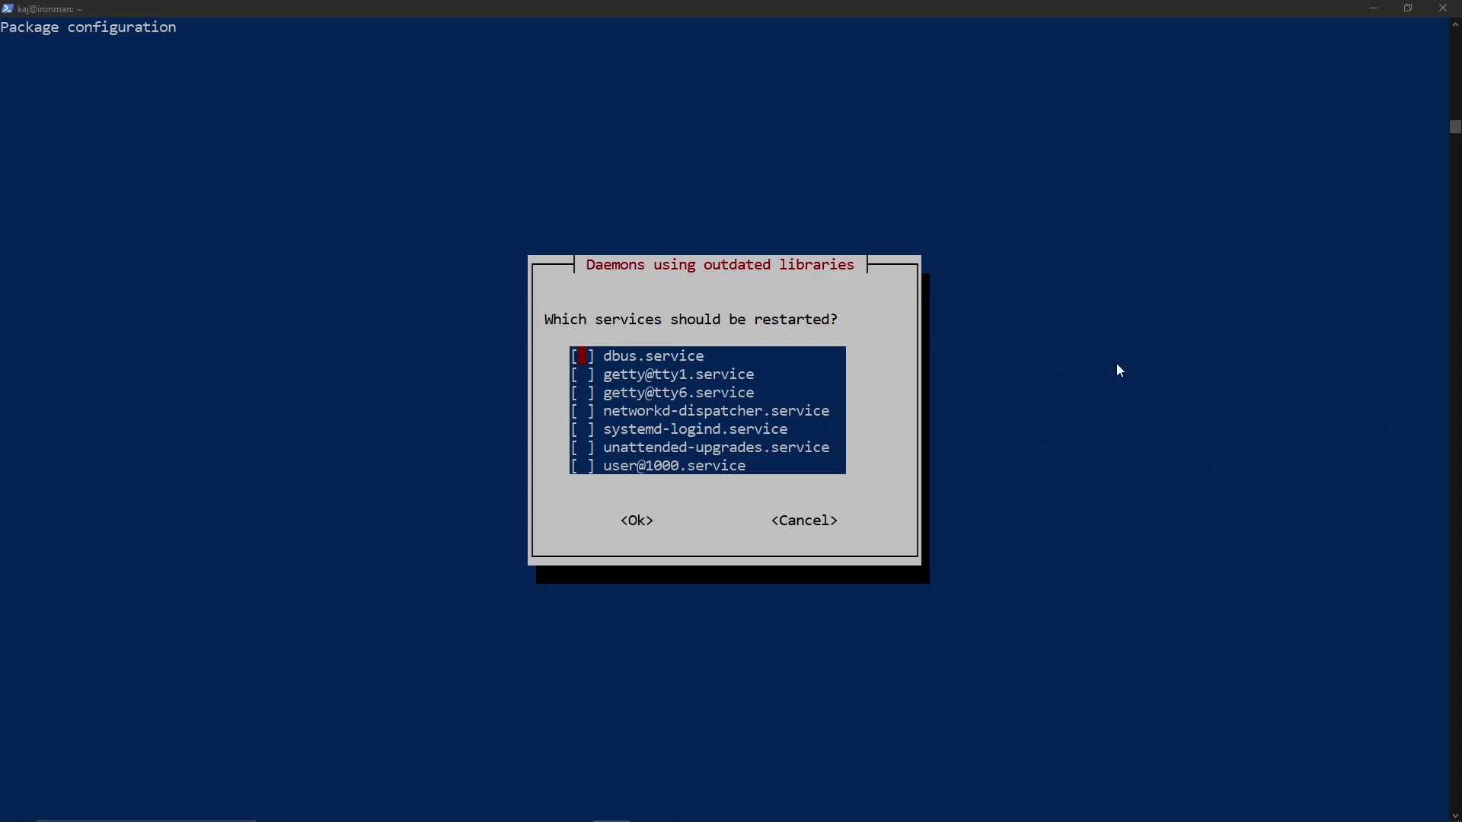
key(Tab)
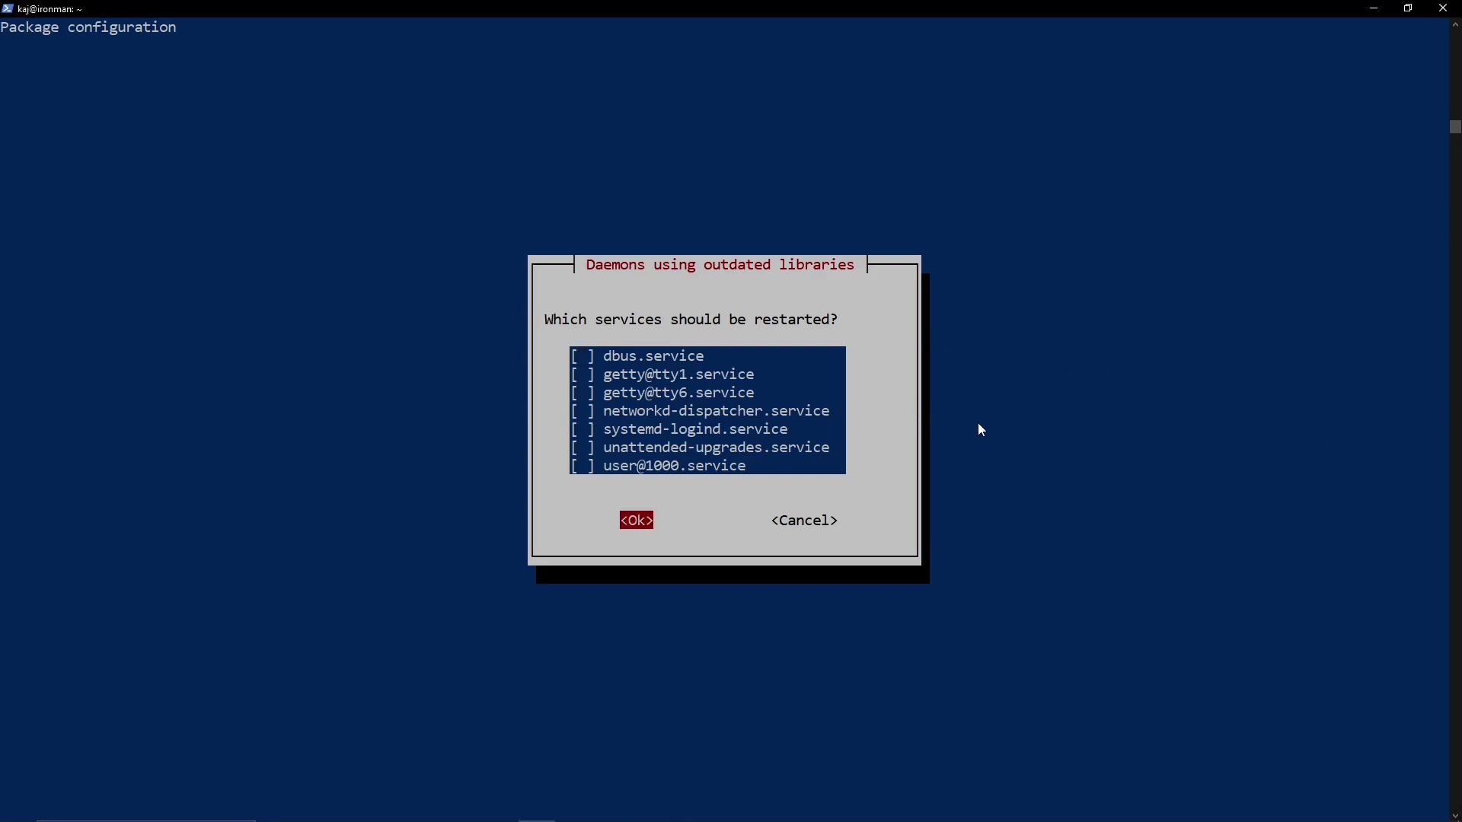
key(Return)
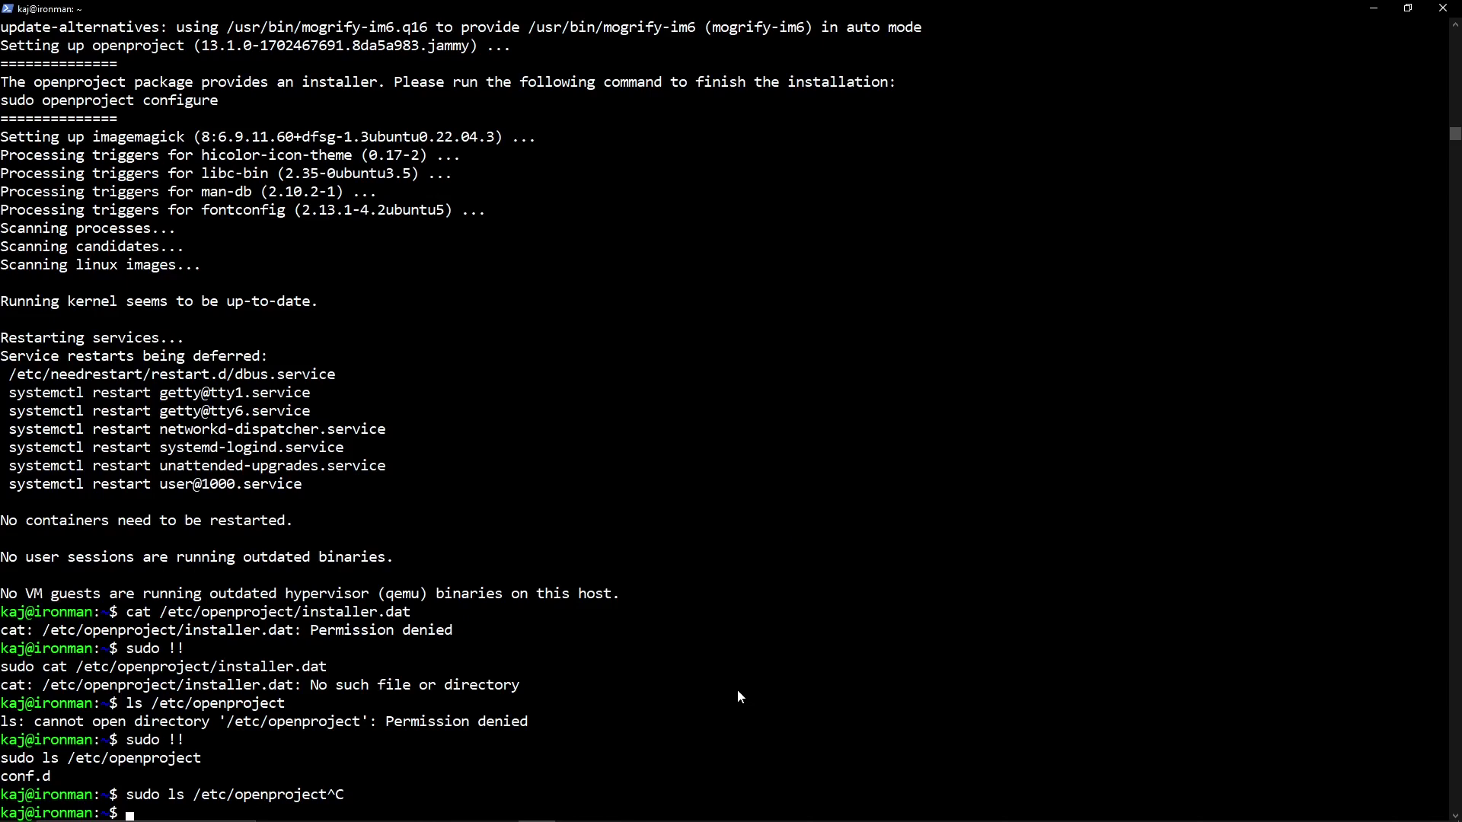
- Clear the screen and run sudo openproject reconfigure
text(clear)
key(Return)
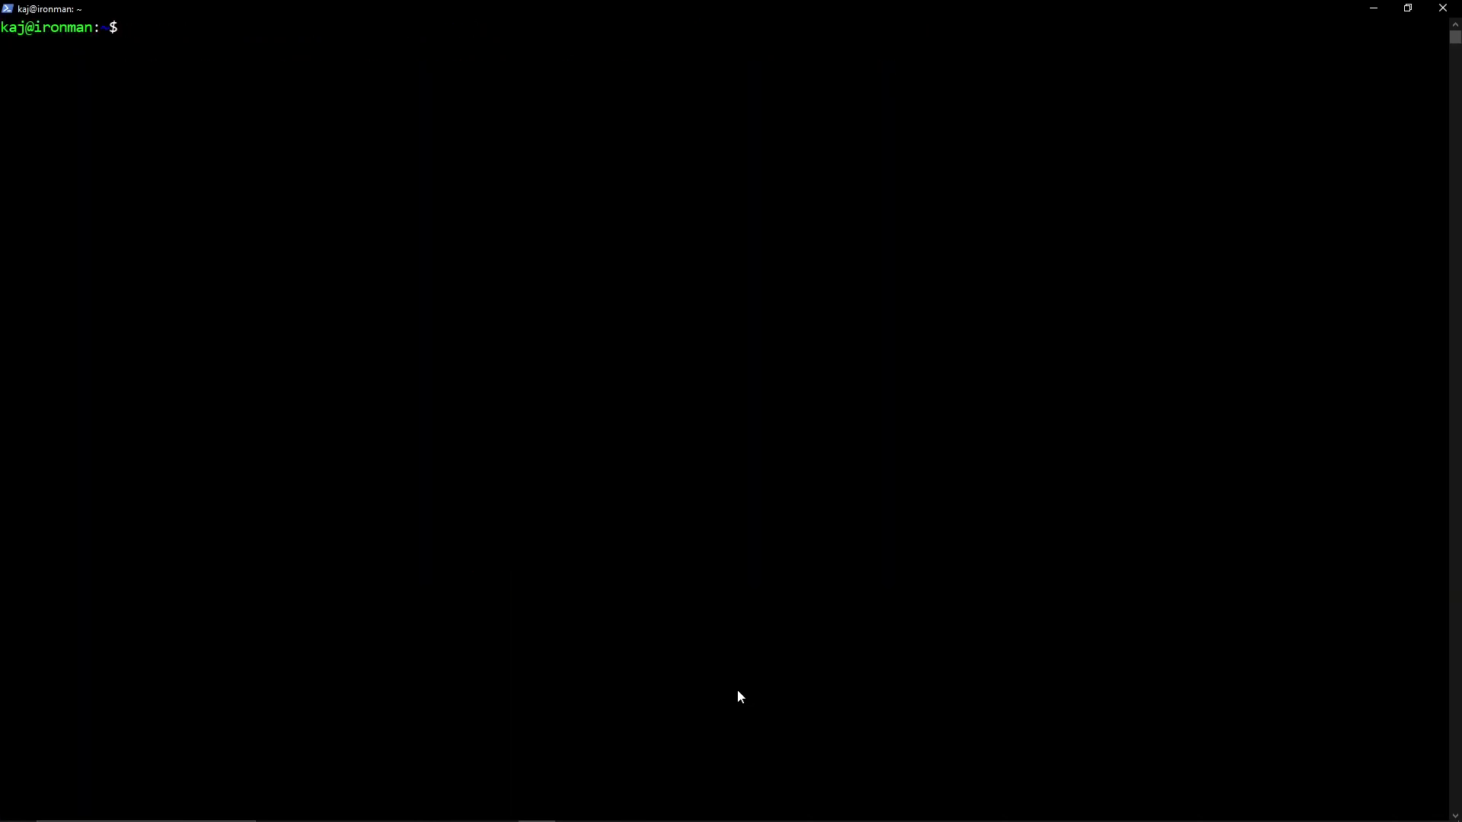
text(sudo openproject reconfigure)
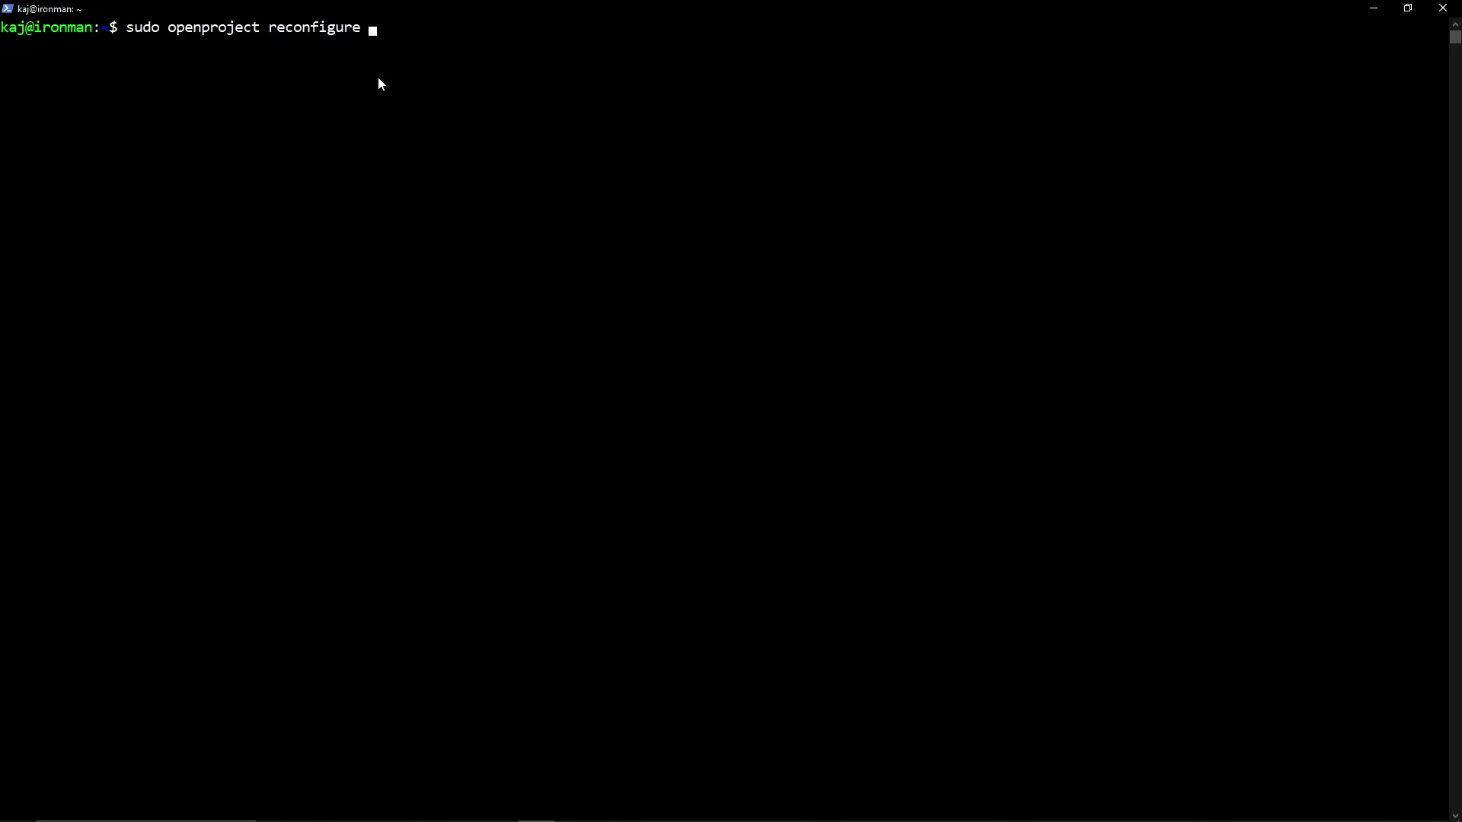
key(Return)
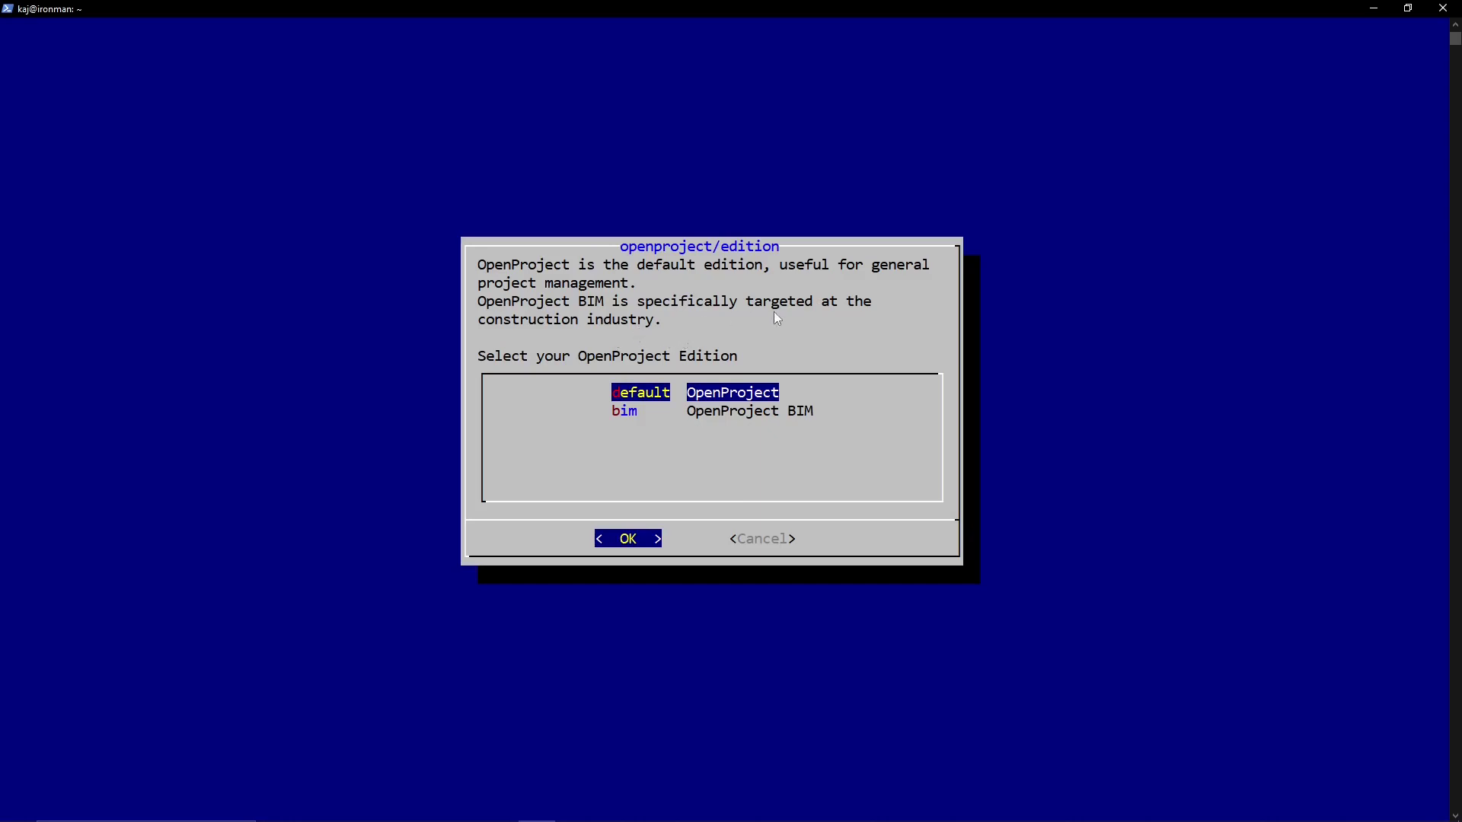
- Choose the default edition, a new local PostgreSQL install, Apache2, and hostname ironman
key(Return)
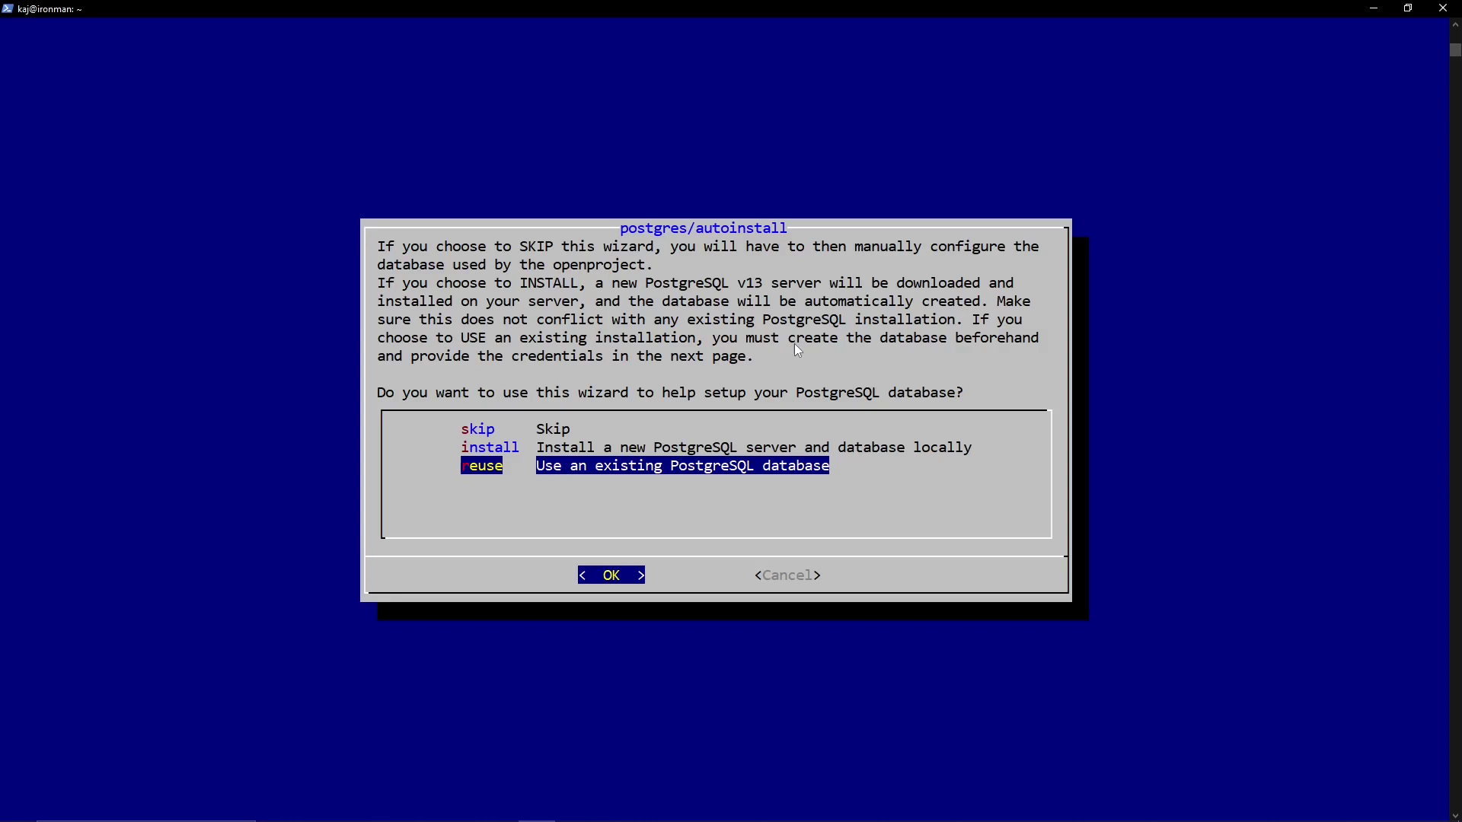
key(Up)
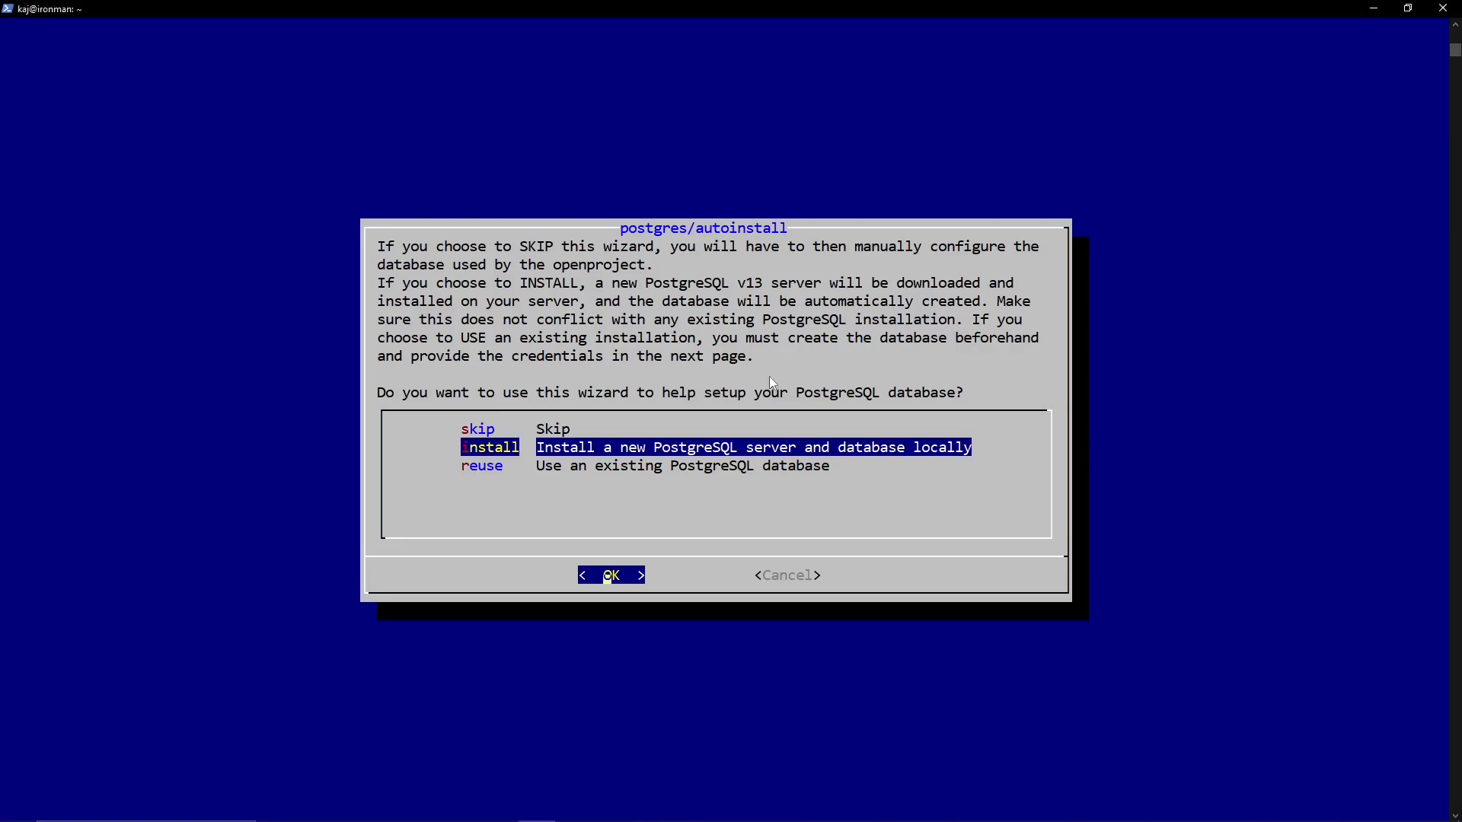
key(Return)
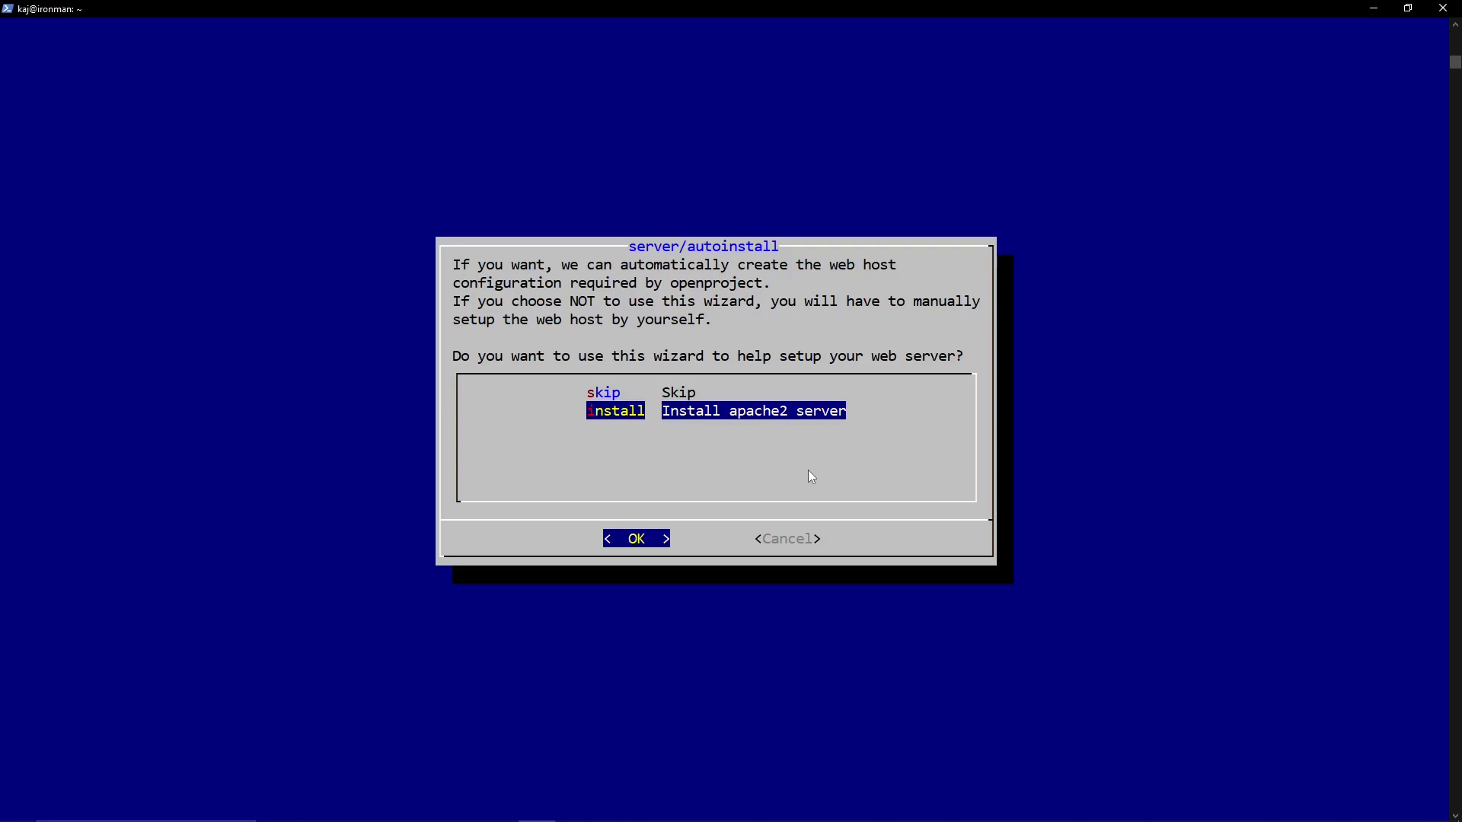
key(Return)
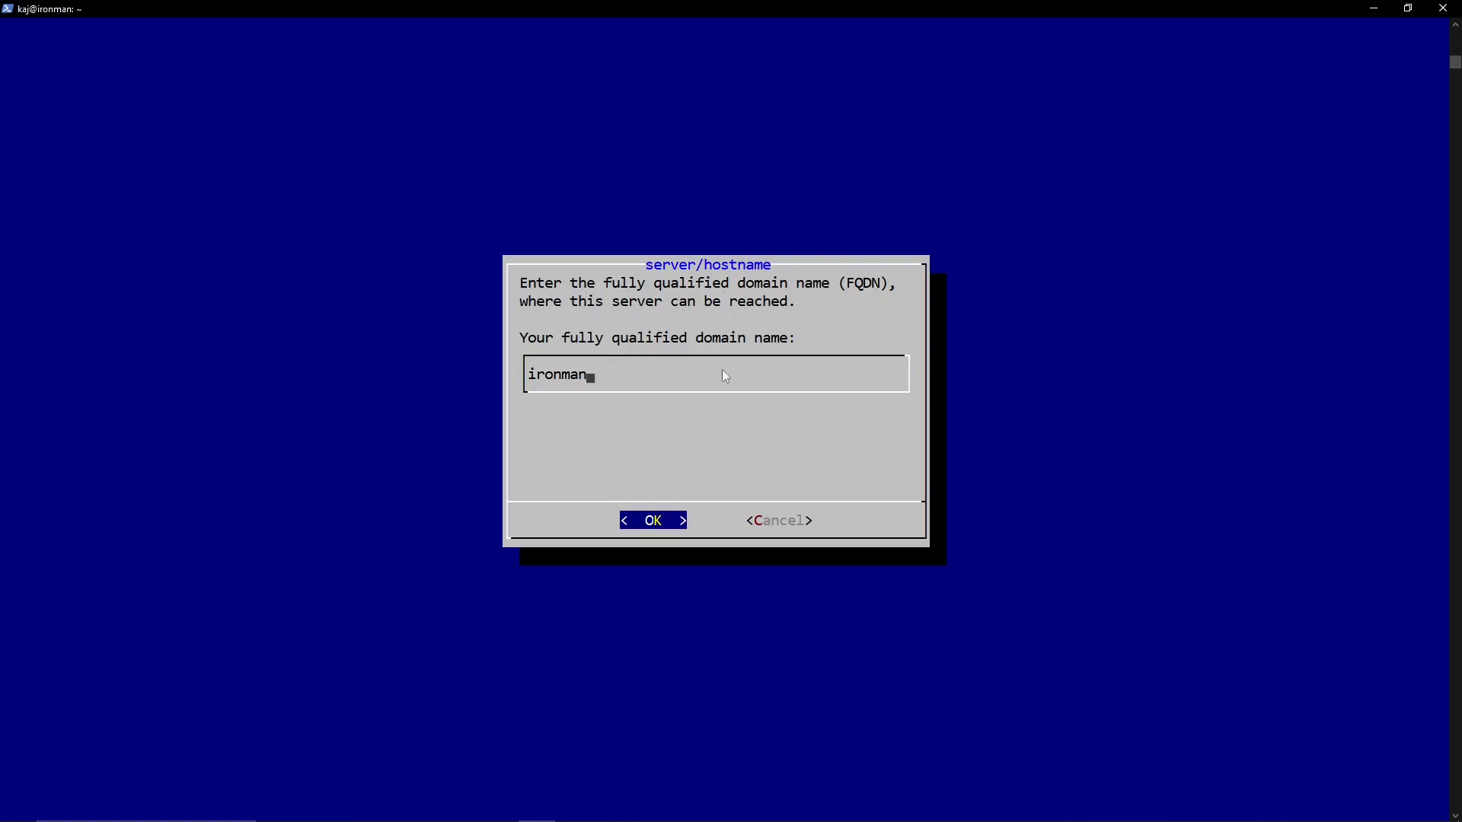
click(680, 525)
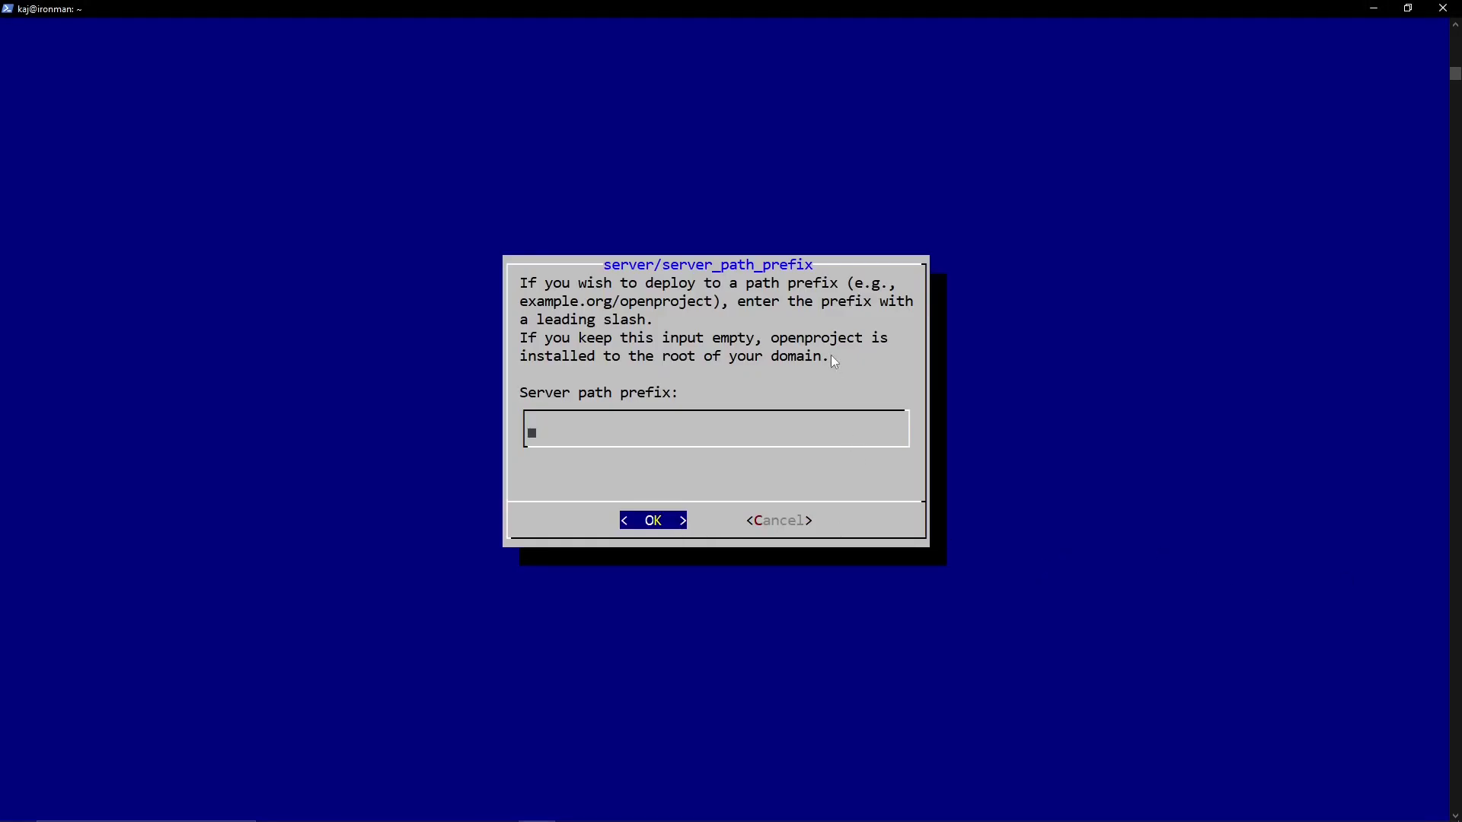
- Leave the path prefix empty, decline SSL, keep the prefilled API key, and skip SVN and Git
key(Return)
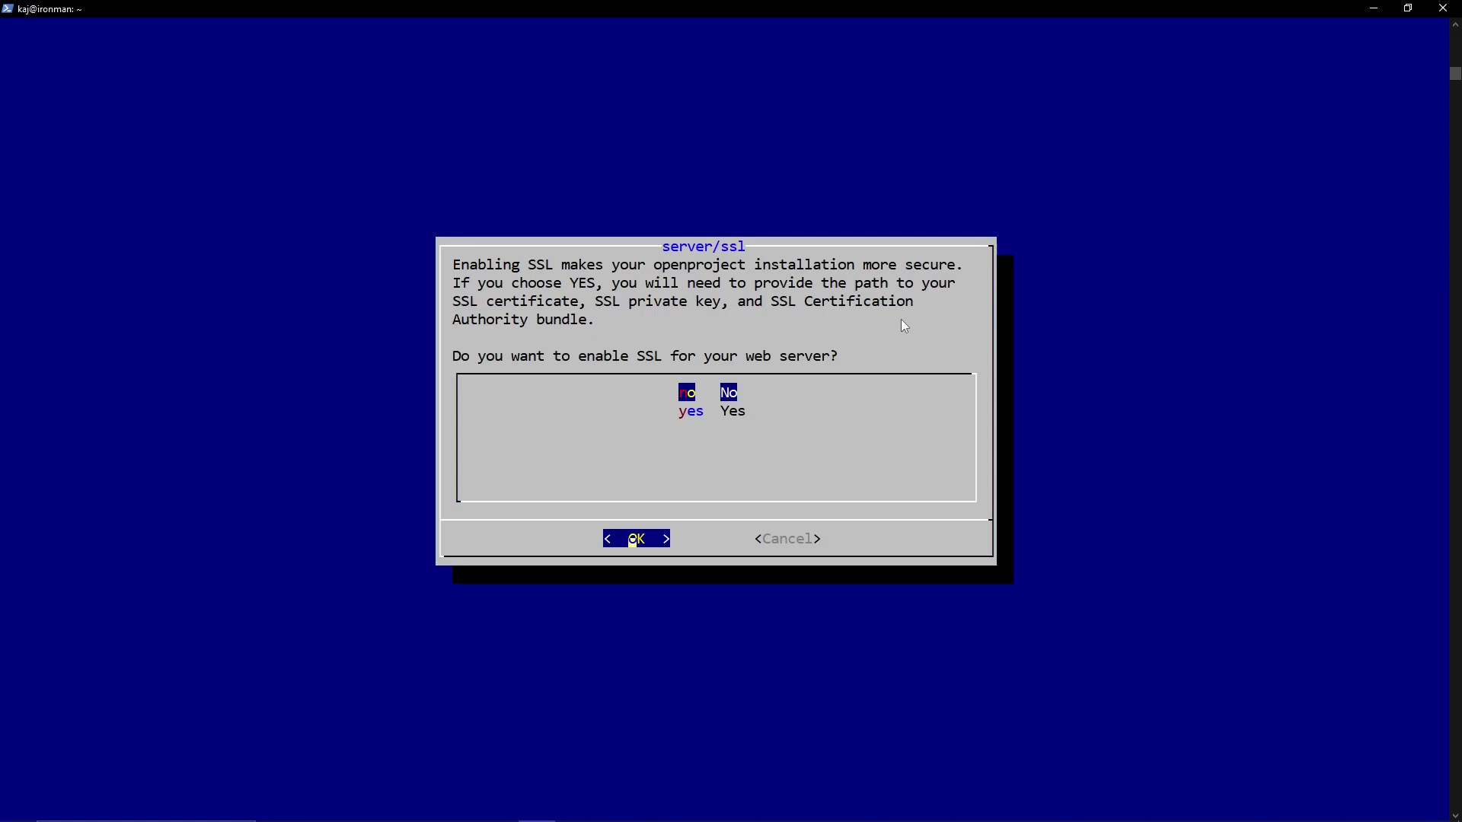
key(Return)
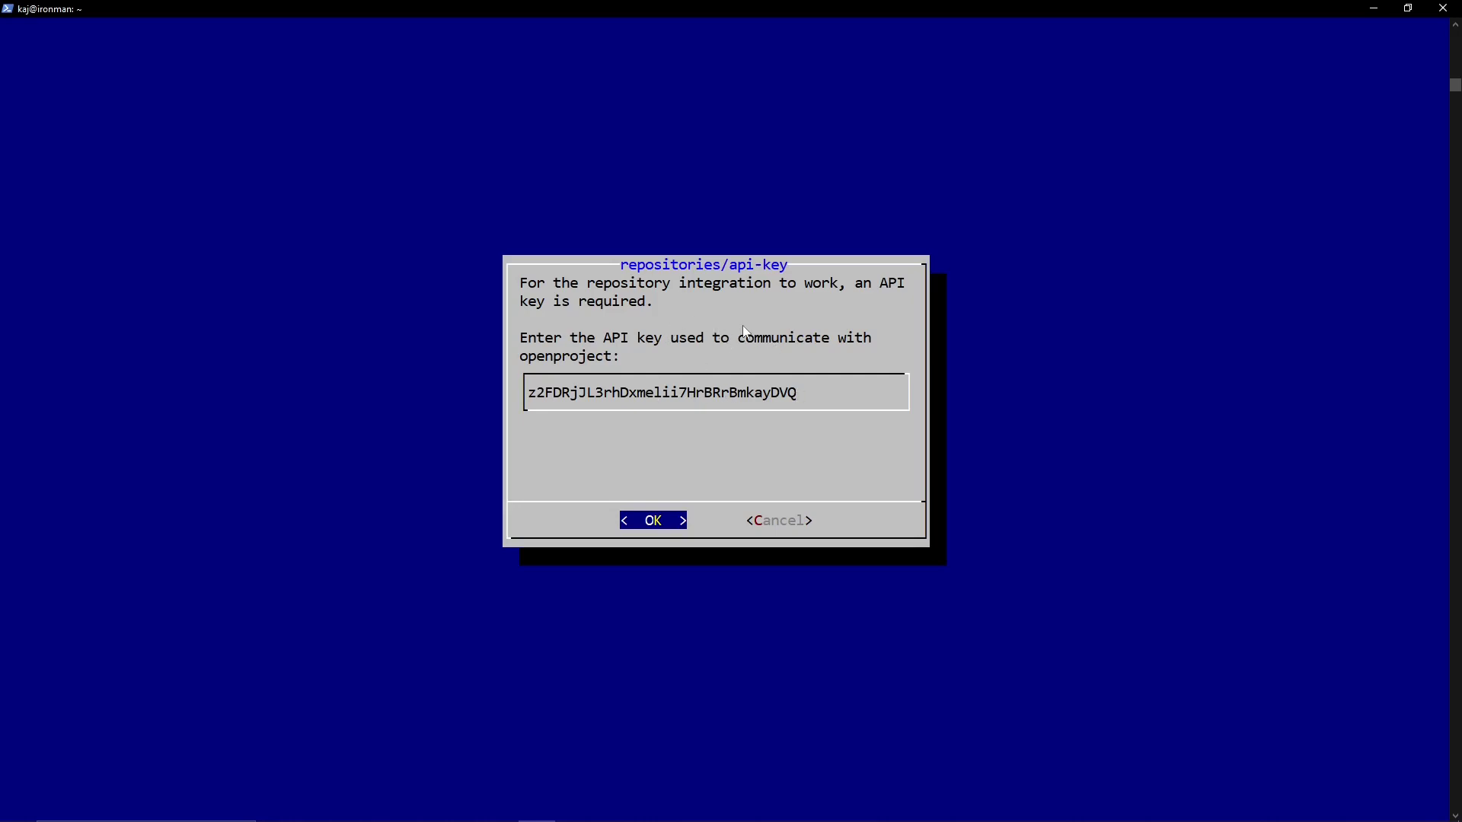
key(Return)
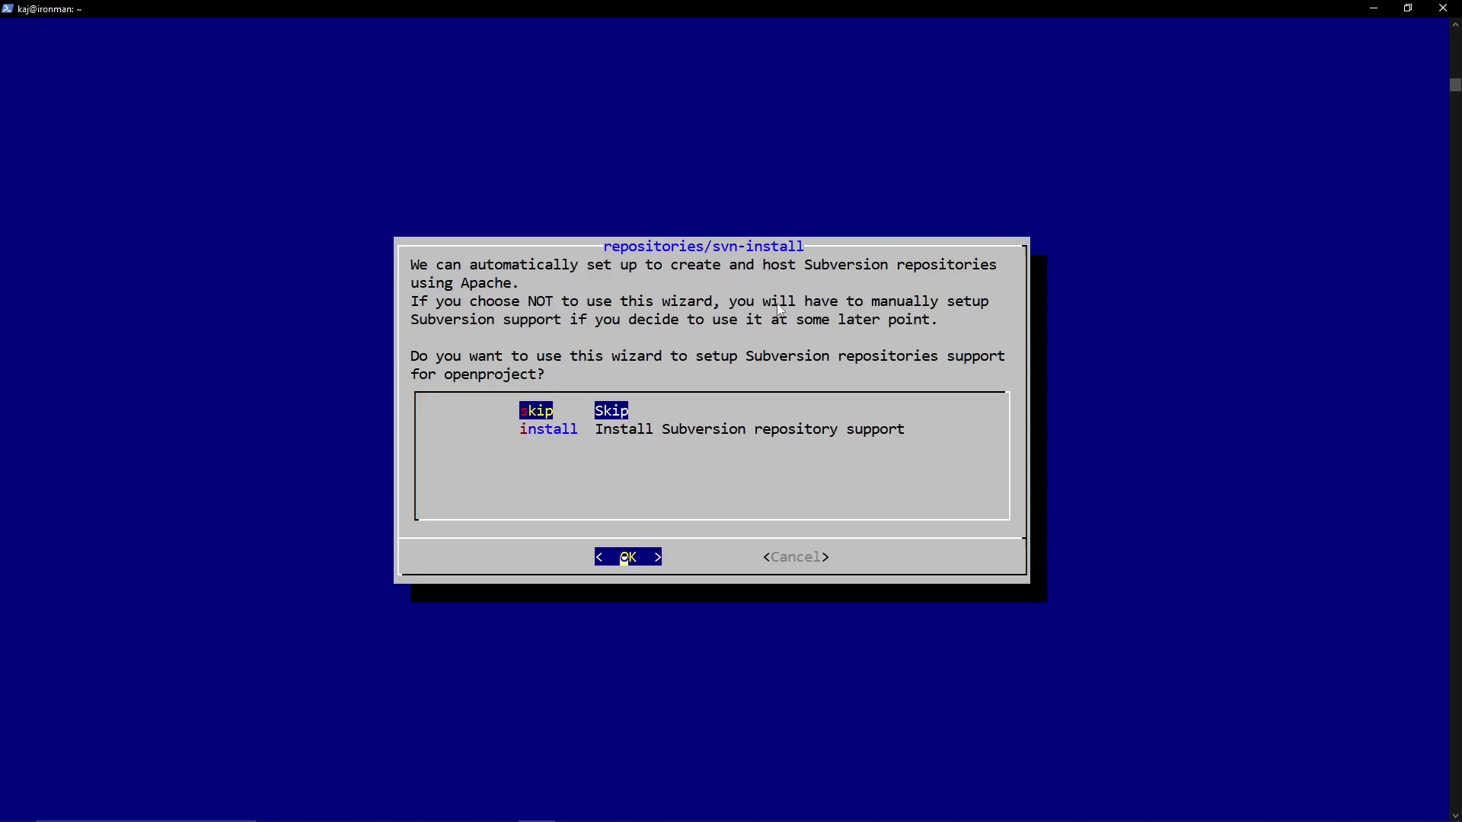
key(Return)
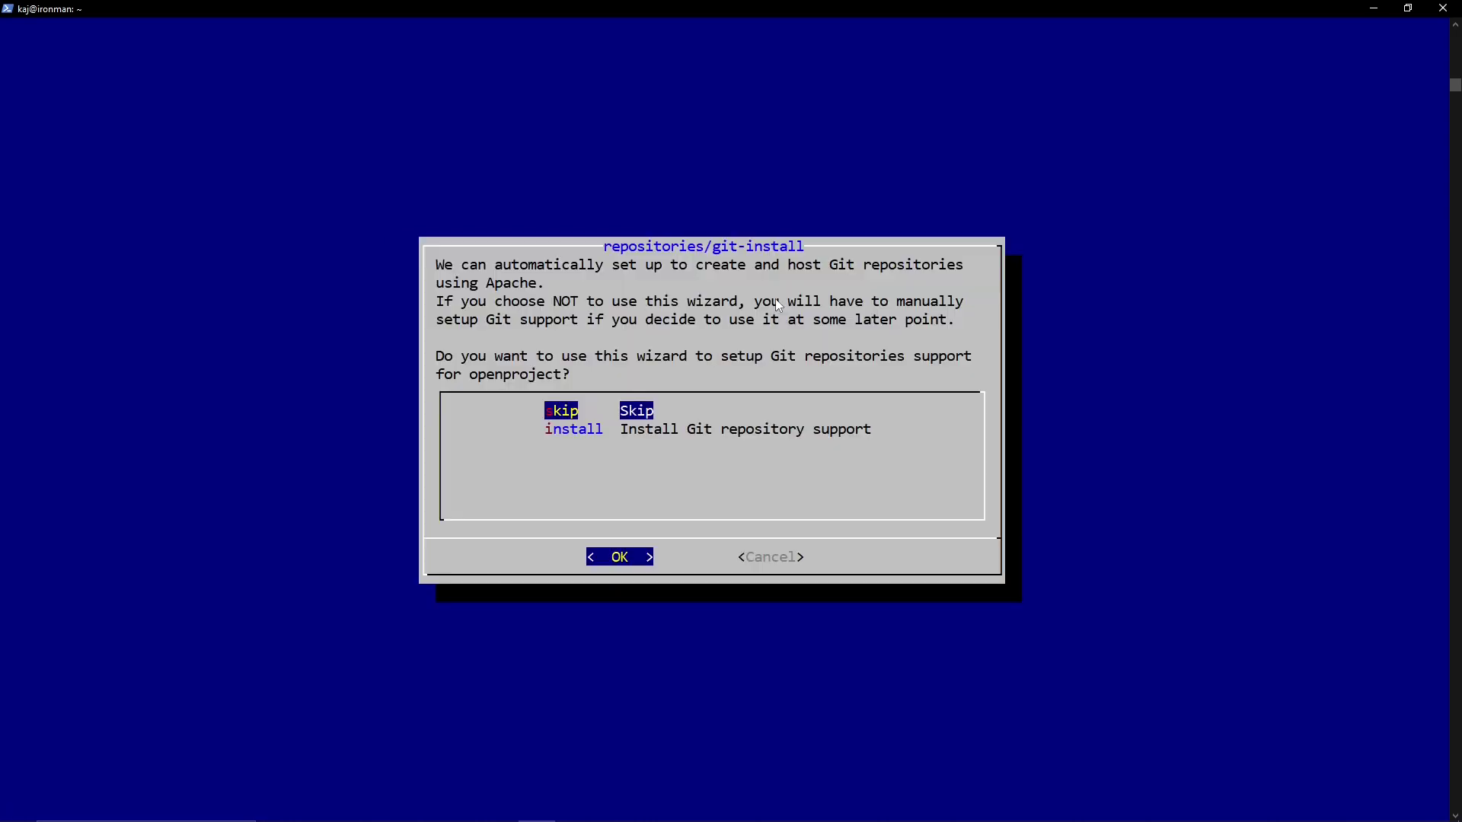
key(Return)
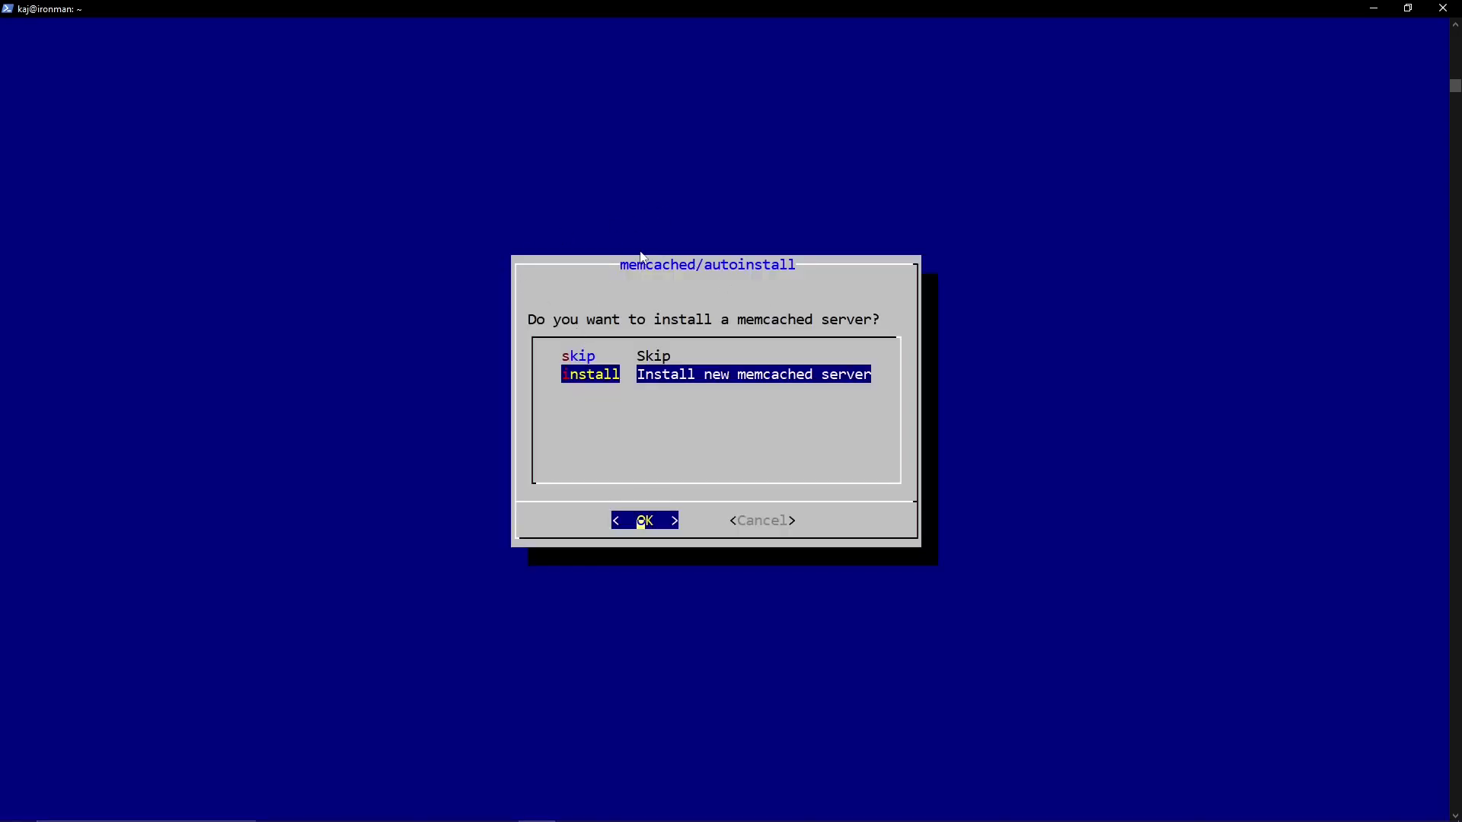
- Choose 'install' in the memcached autoinstall dialog
key(Return)
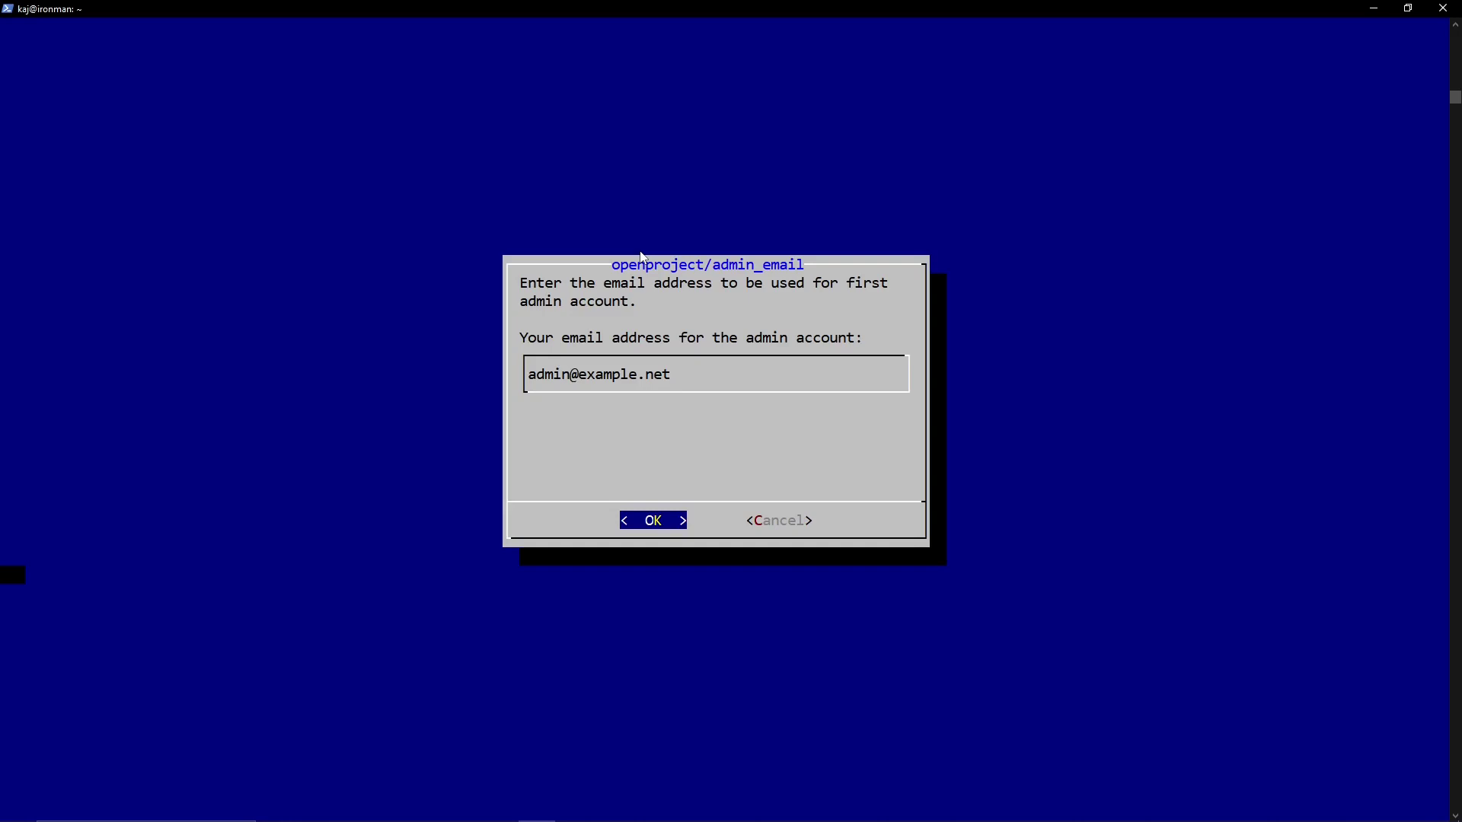
- Accept the prefilled admin e-mail address and keep English as the default language
key(Return)
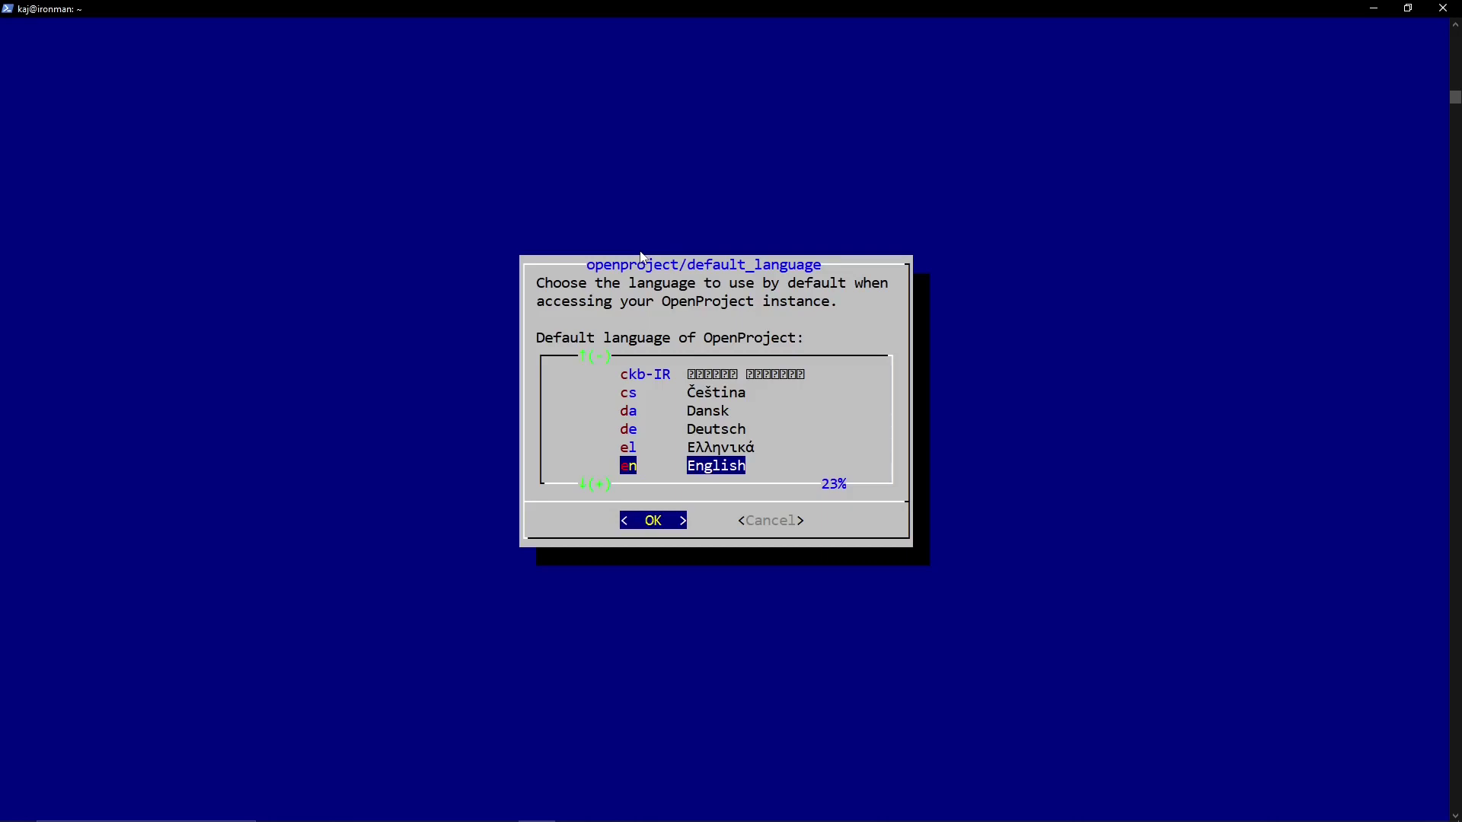
key(Return)
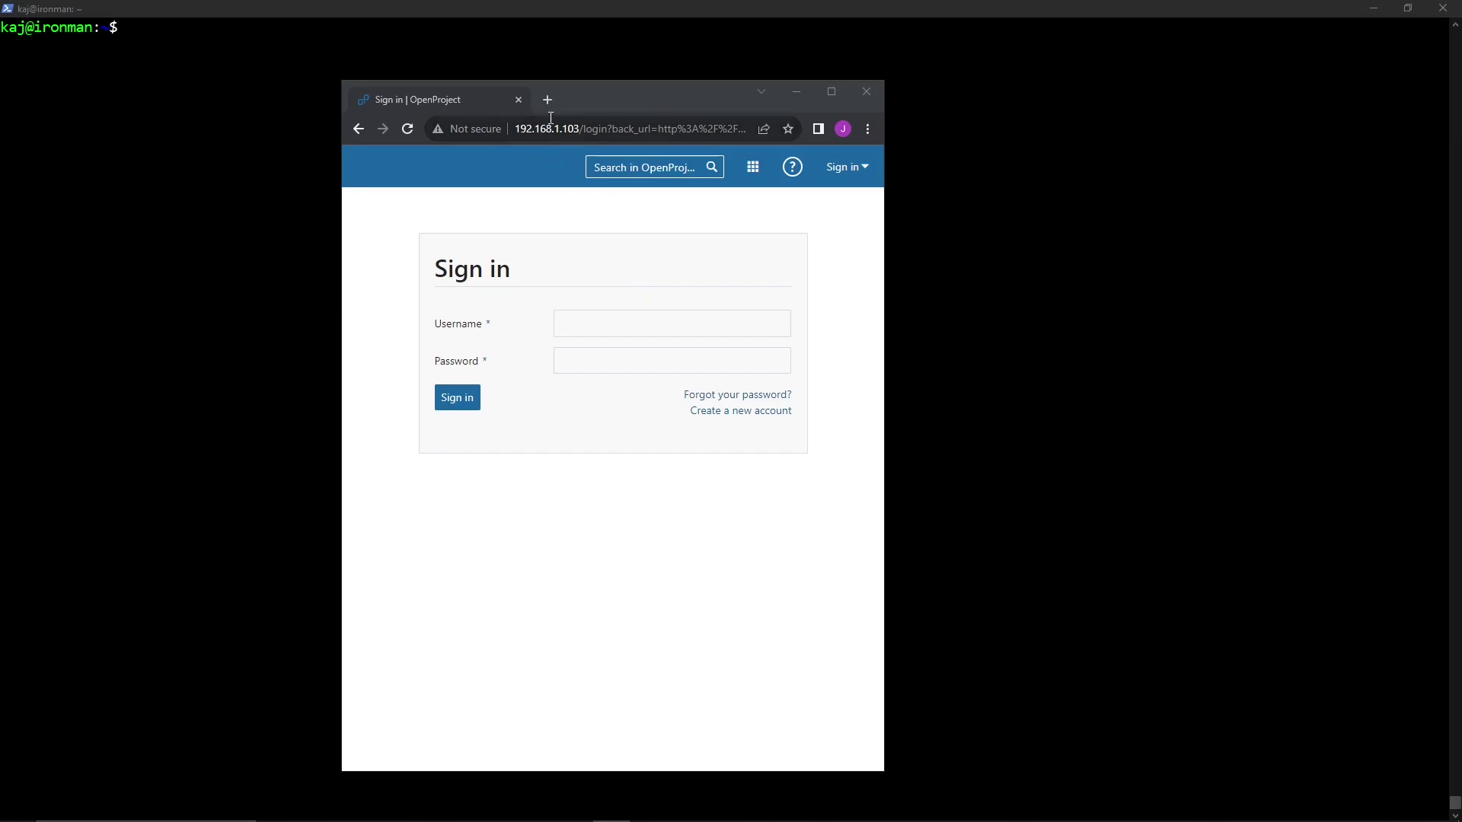
- Sign in with the default administrator username and password, then maximize the browser window
click(592, 319)
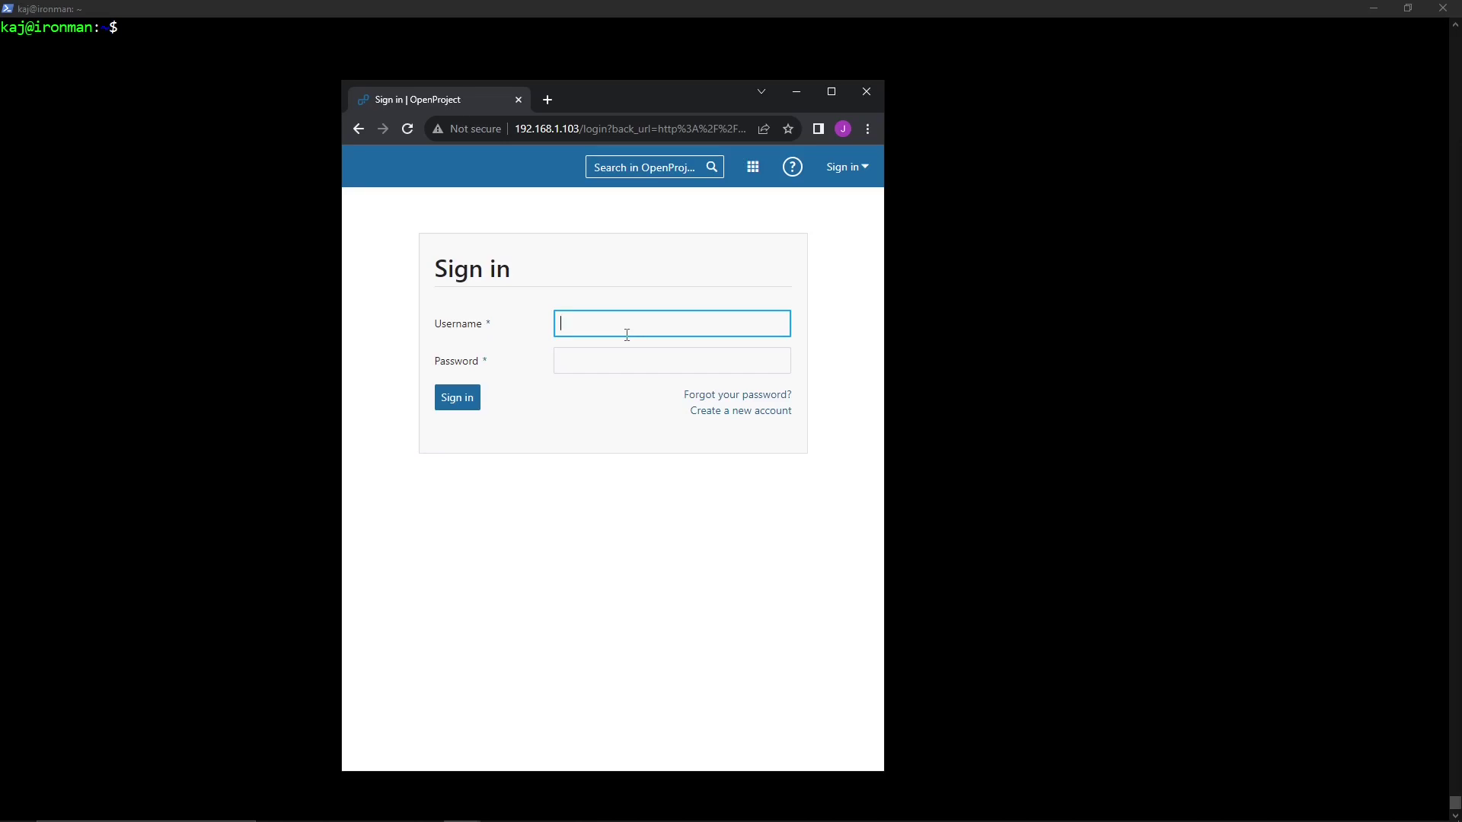
text(admin)
key(Tab)
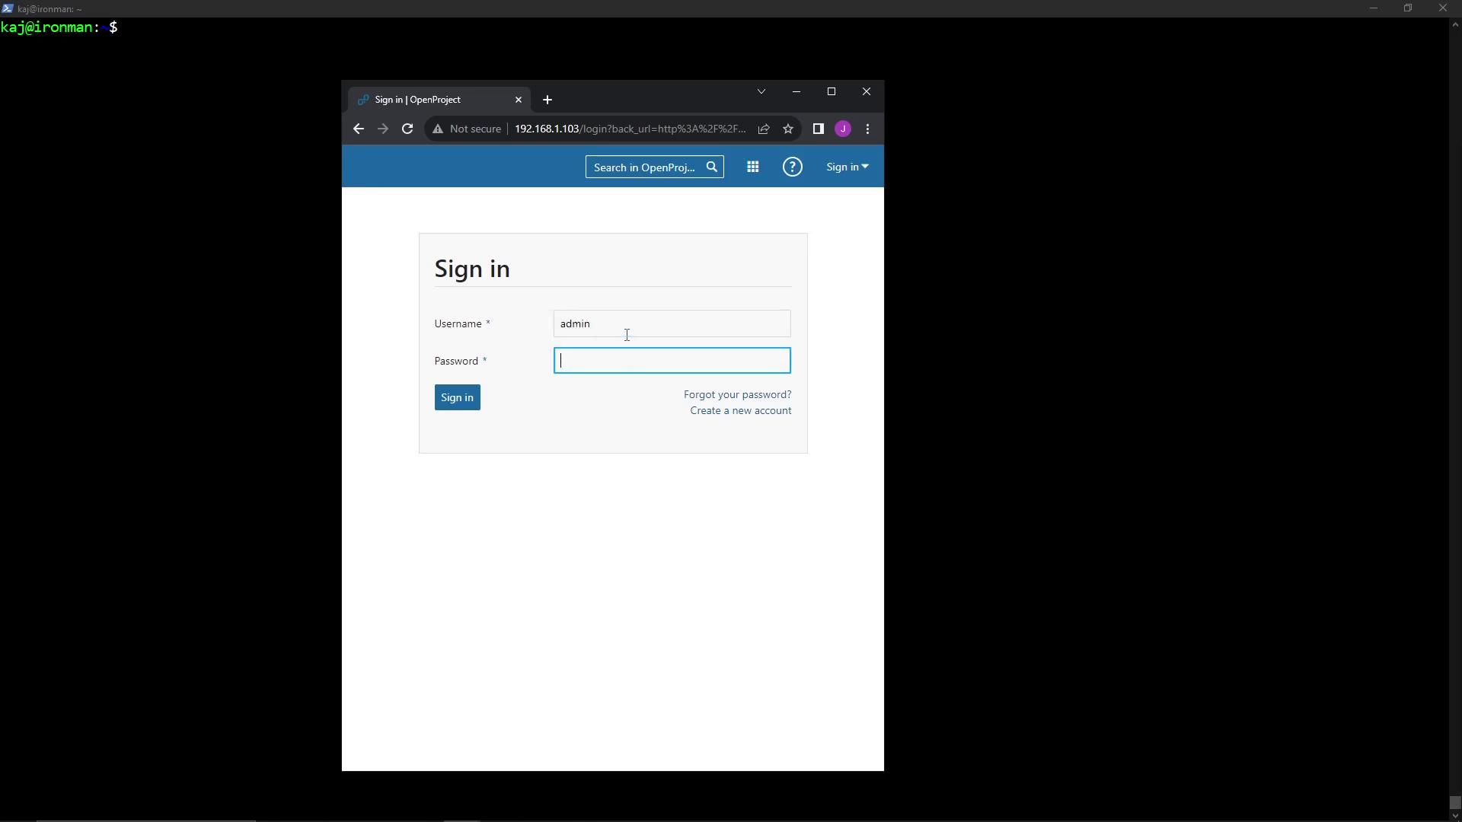
text(admin)
click(467, 395)
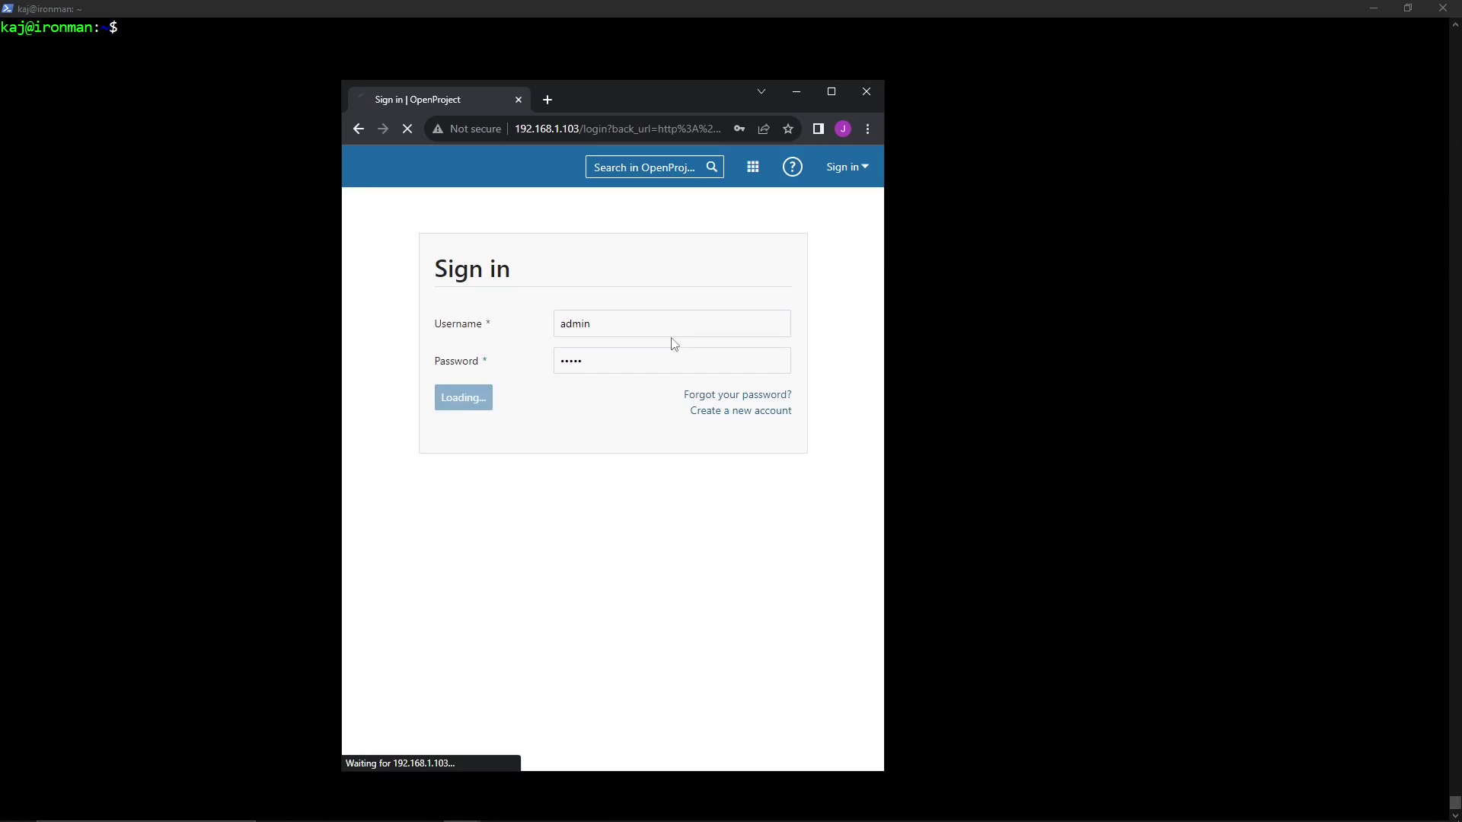
click(831, 91)
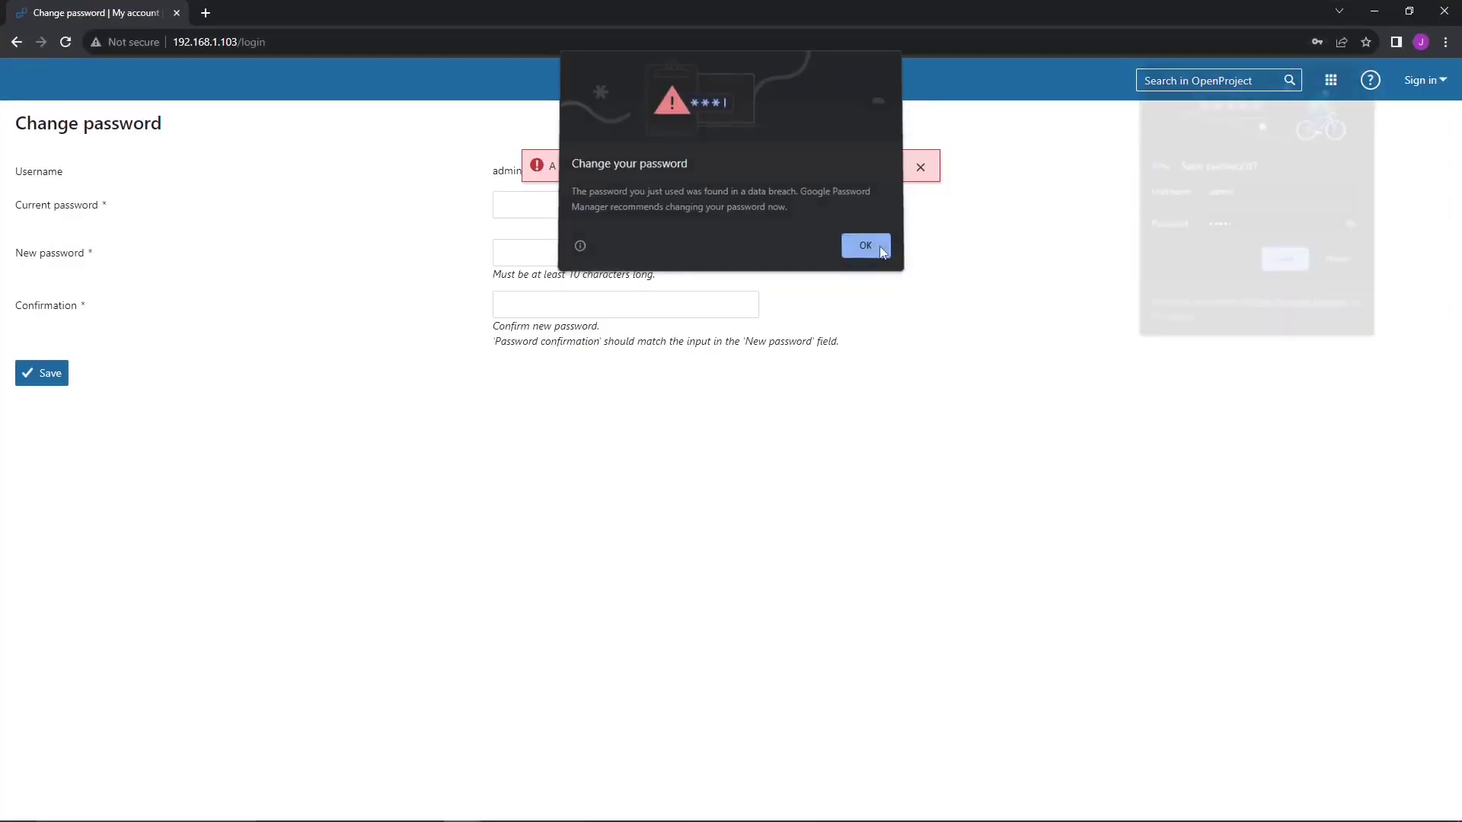
- Dismiss the breach warning and replace the administrator's initial password with a new one
click(877, 247)
click(632, 214)
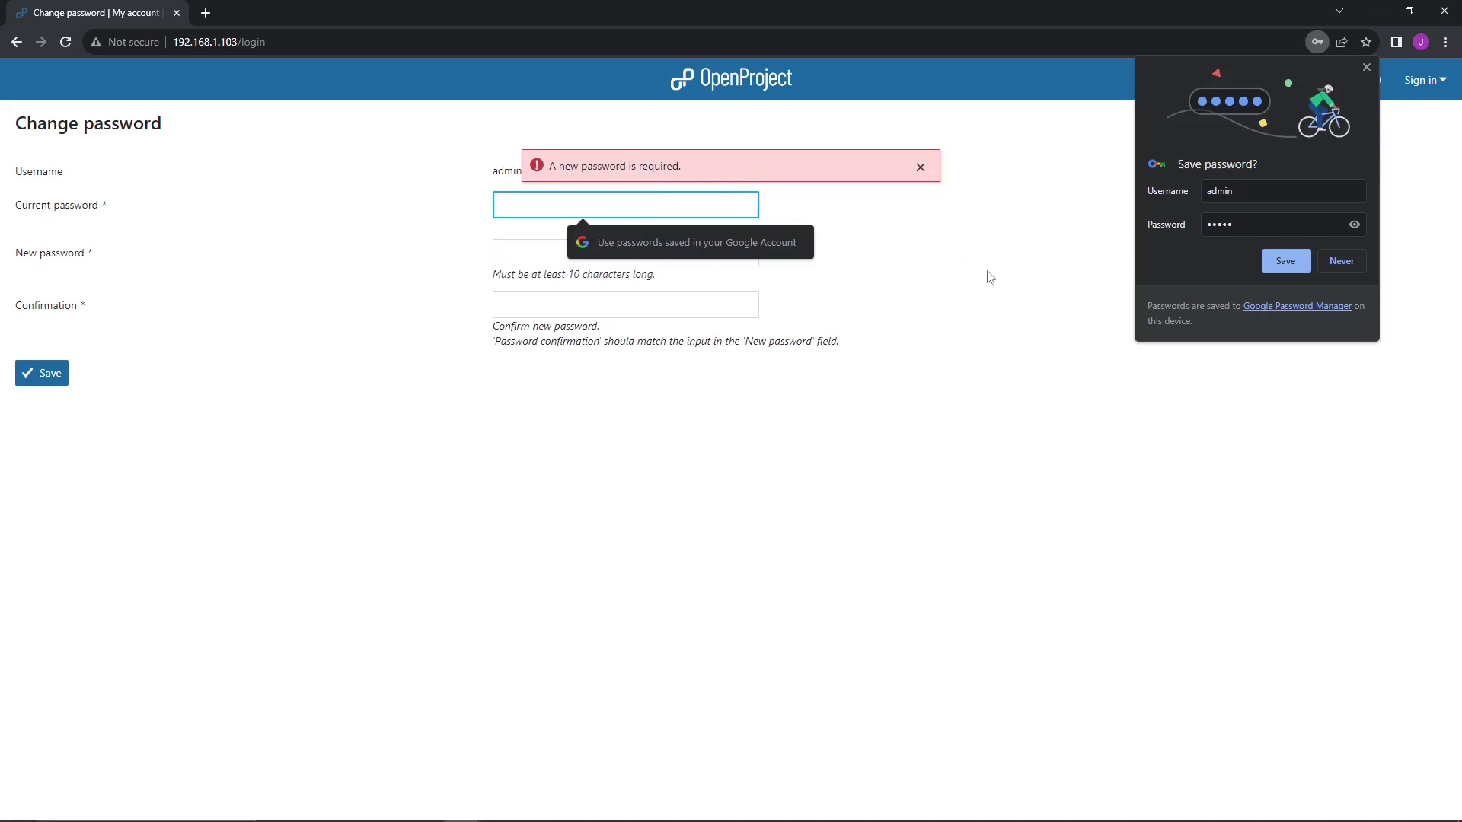
text(admin)
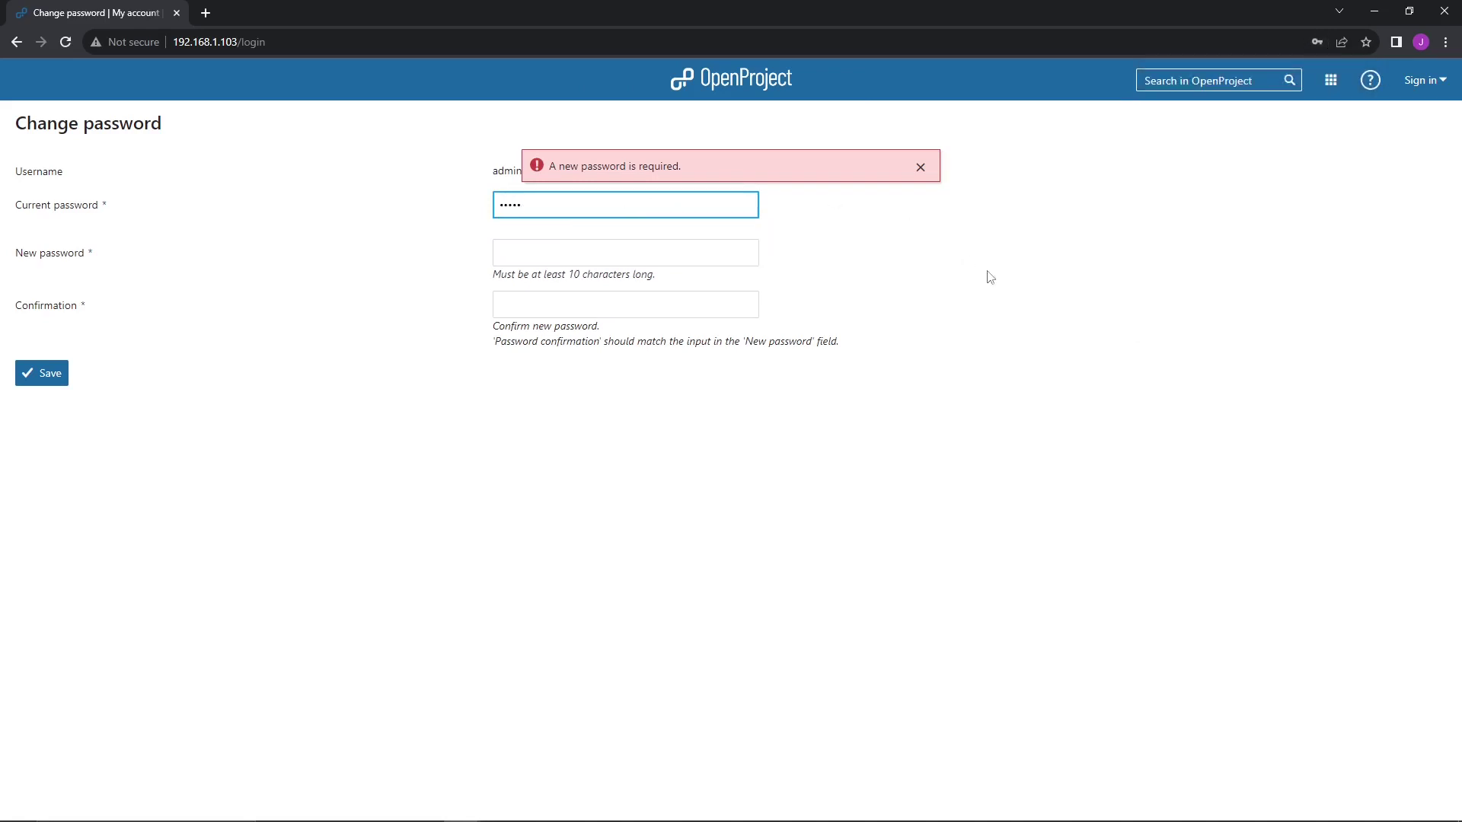
key(Tab)
text(admin)
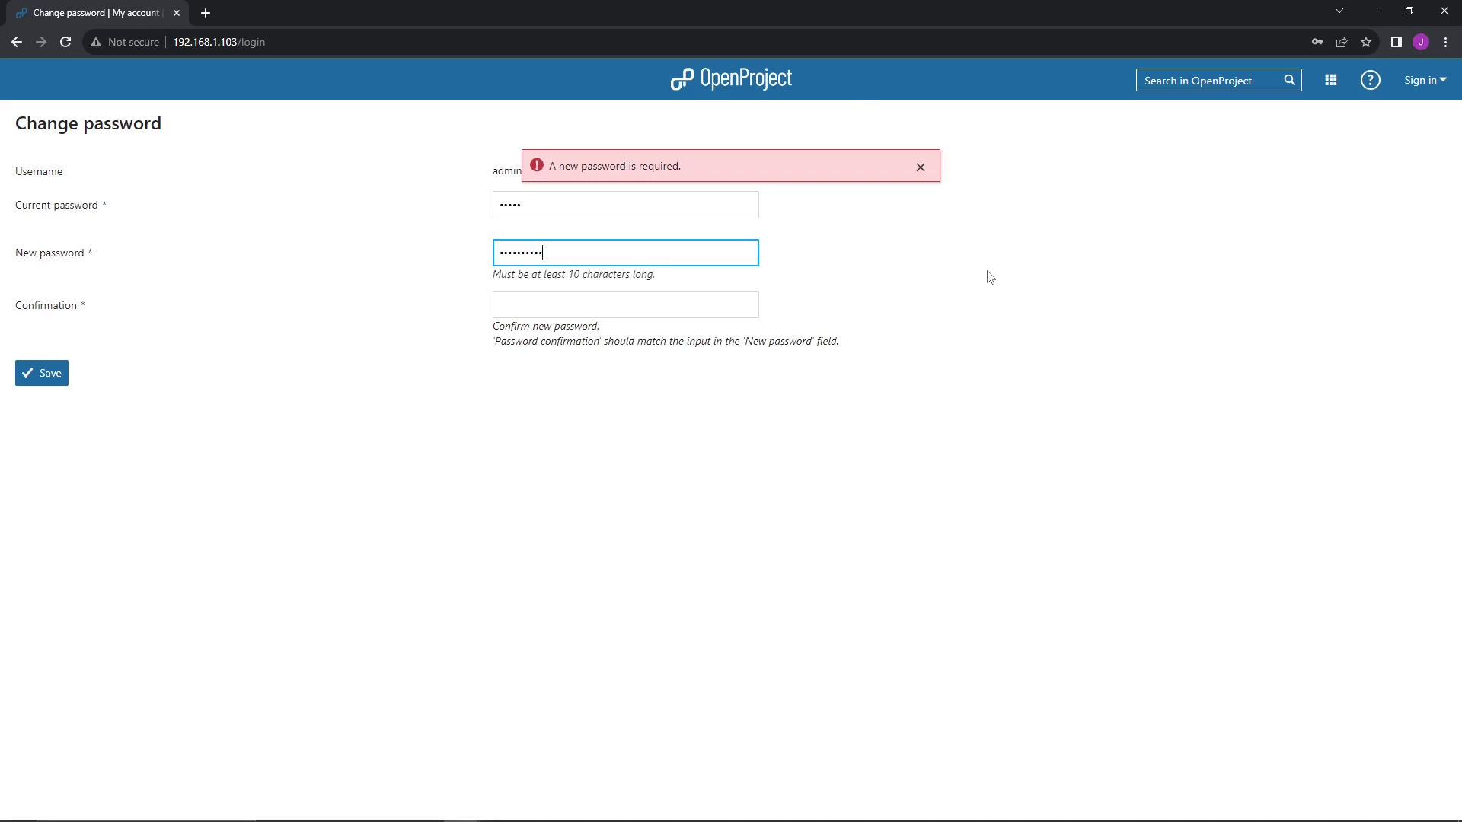
key(Tab)
text(adminpassword)
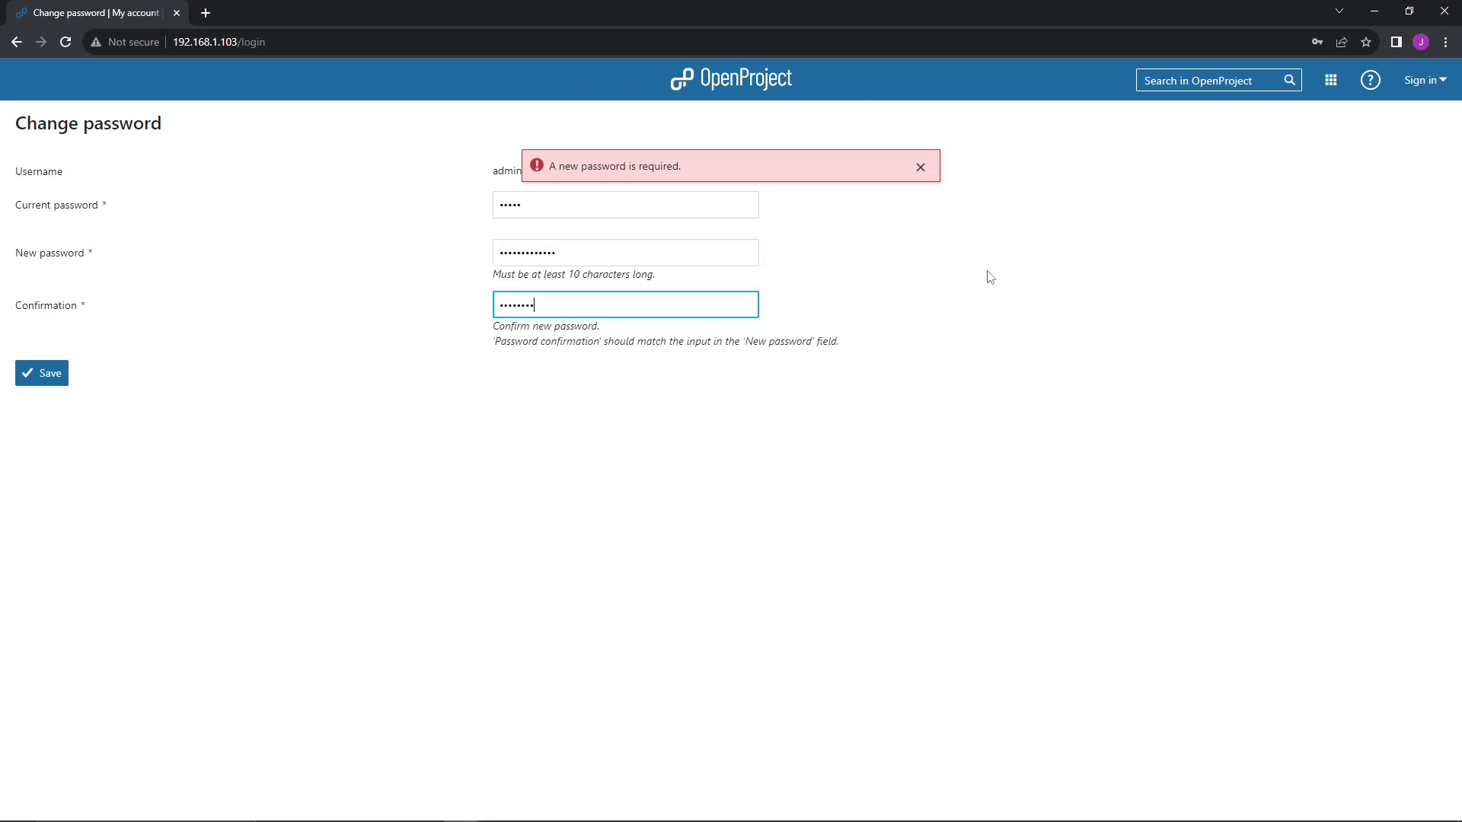
key(Return)
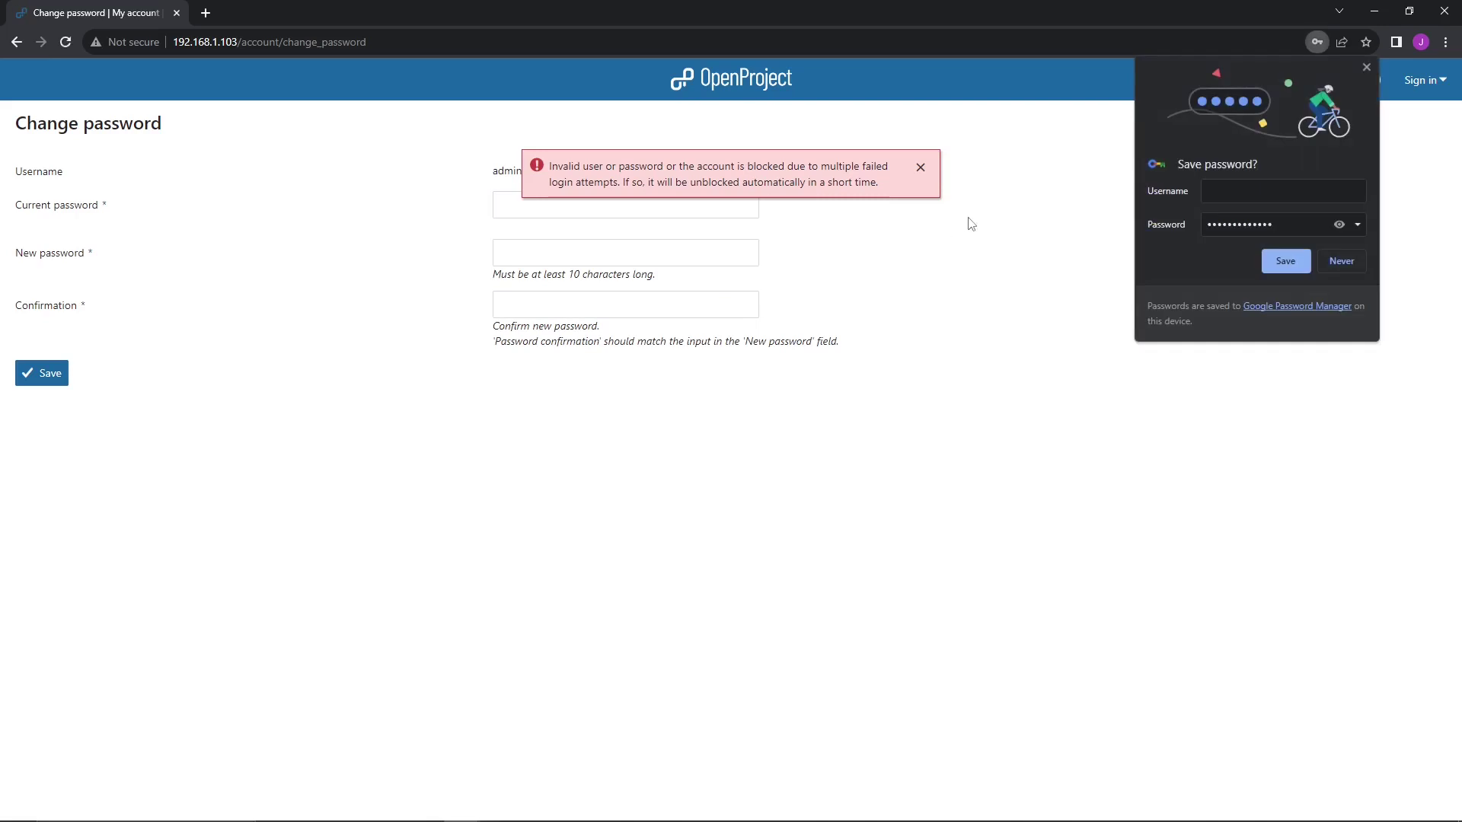
- Clear the notices and sign back in as the administrator with the new password
click(921, 166)
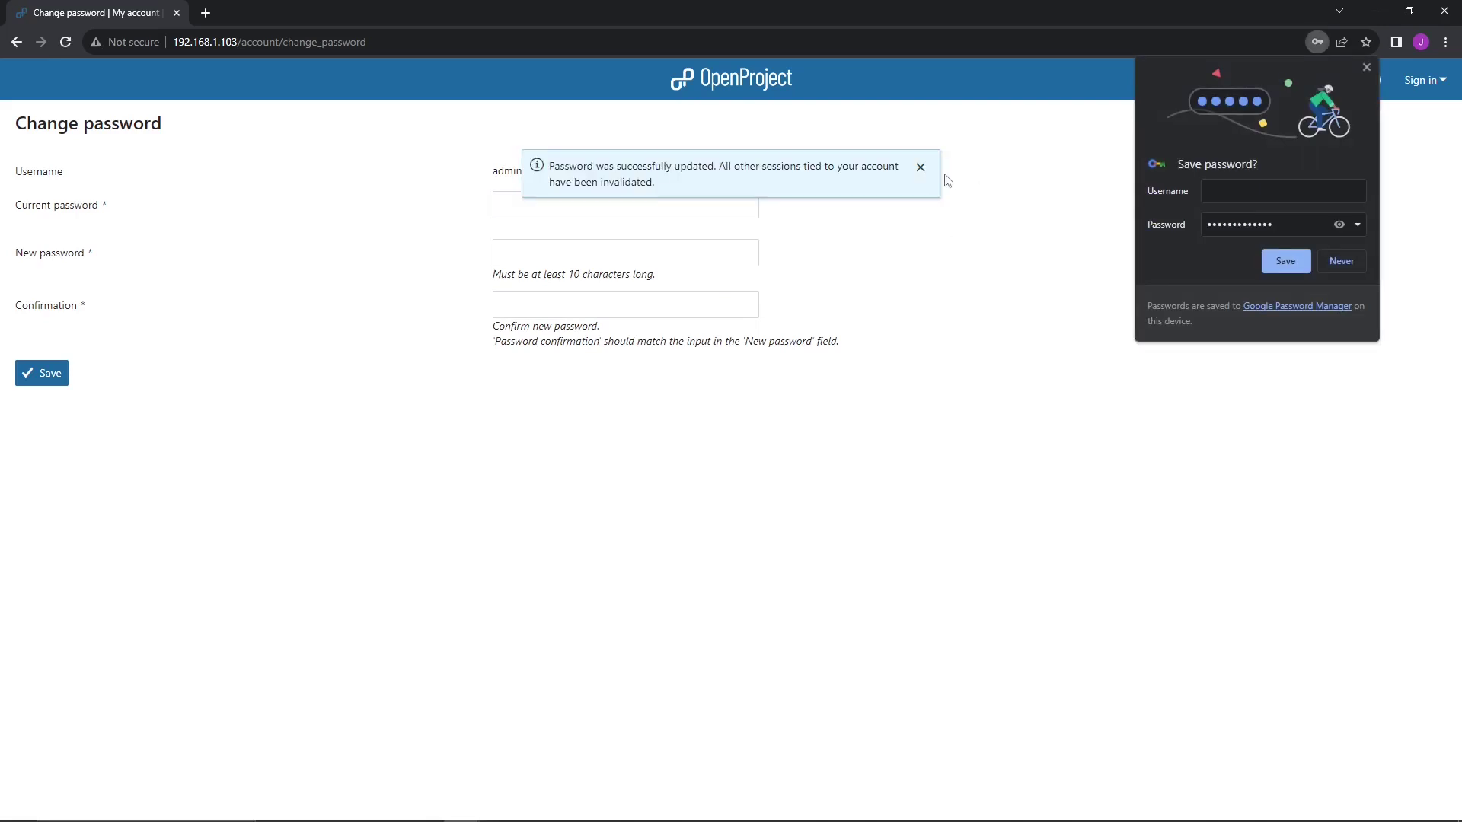
click(921, 168)
click(1425, 80)
text(admin)
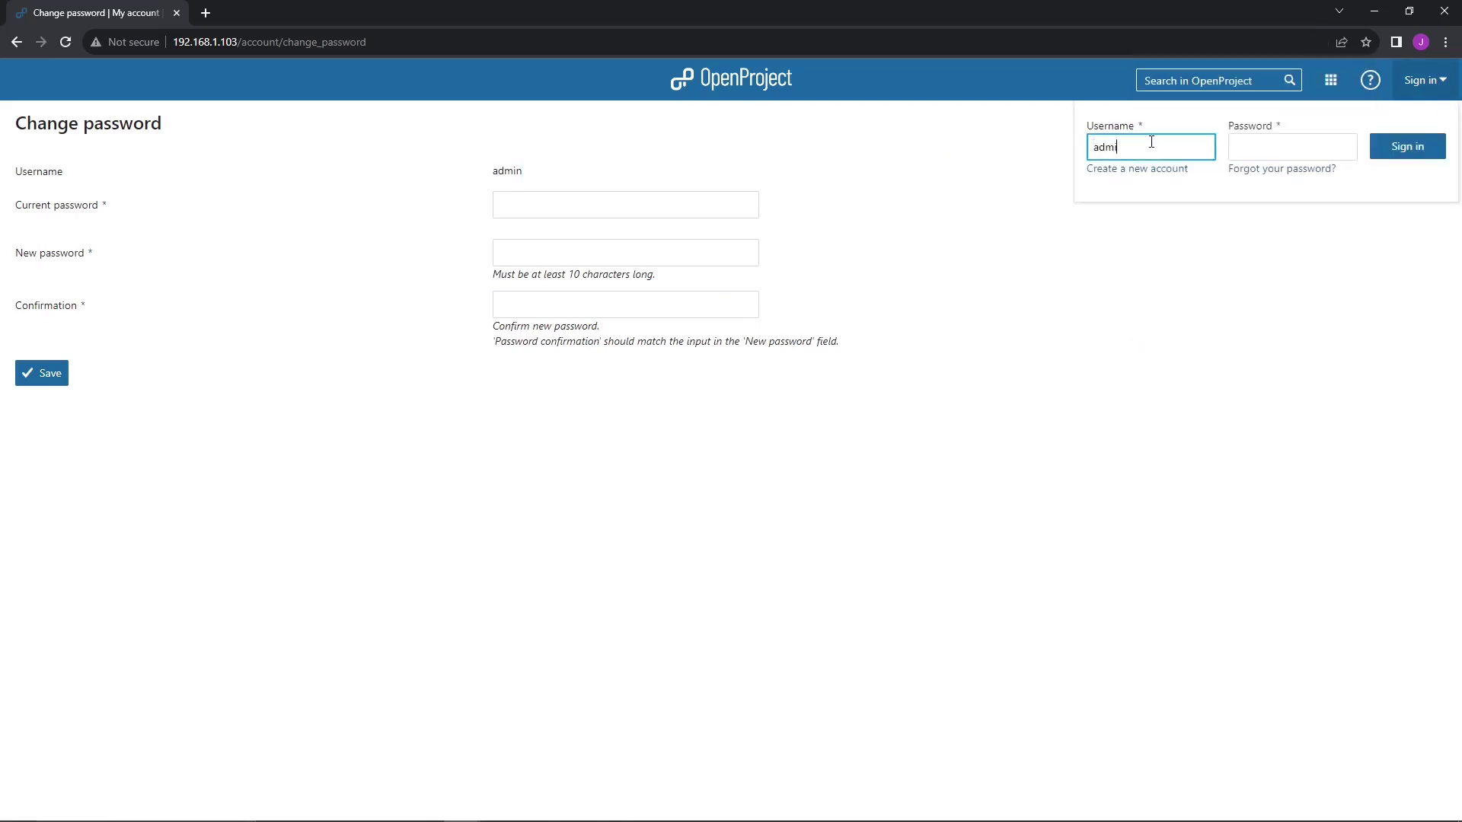
key(Tab)
text(adminpassw)
key(Return)
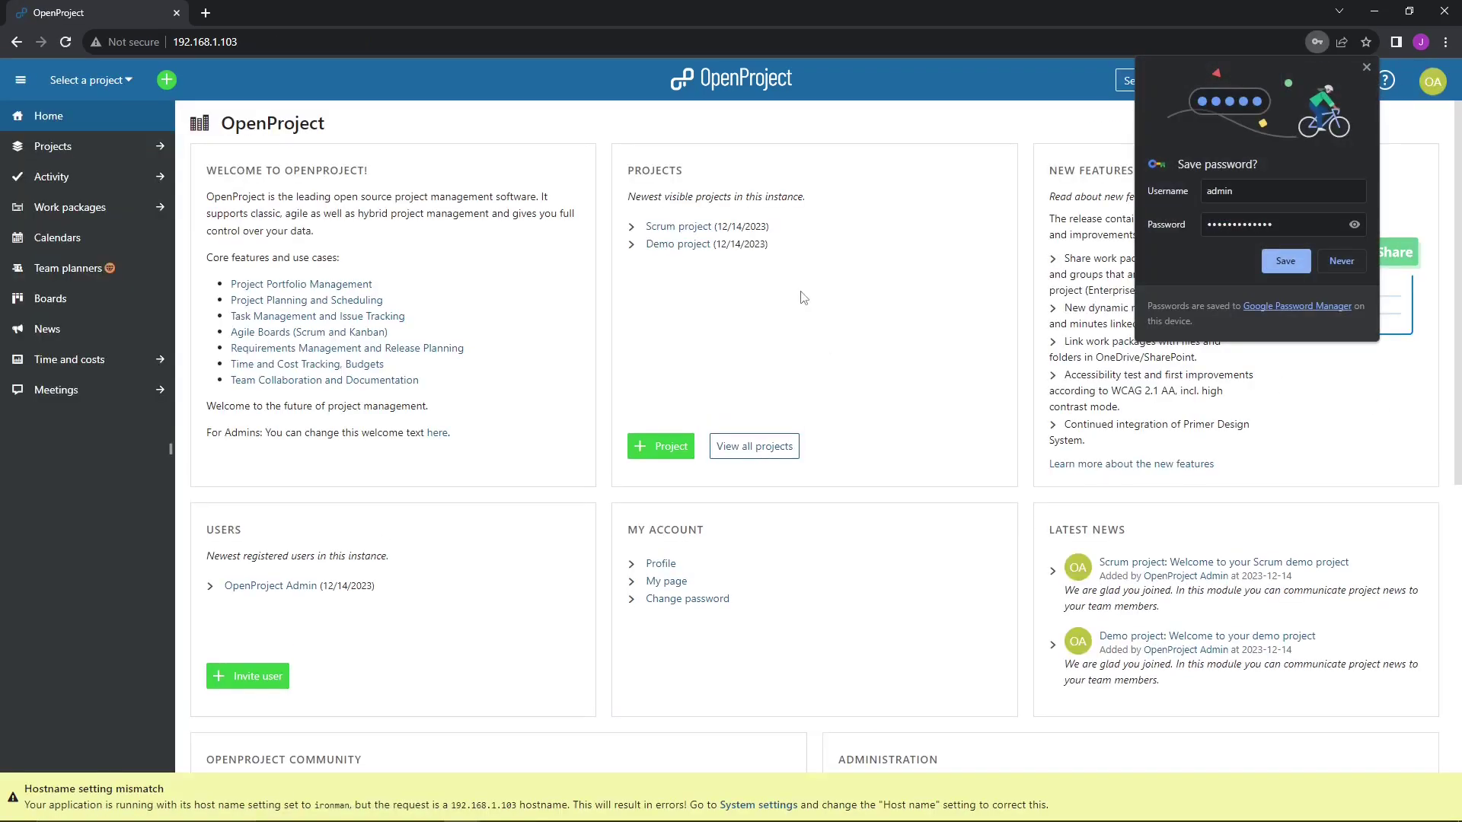
- Close the save-password prompt and highlight the requested IP address in the hostname warning
click(1367, 68)
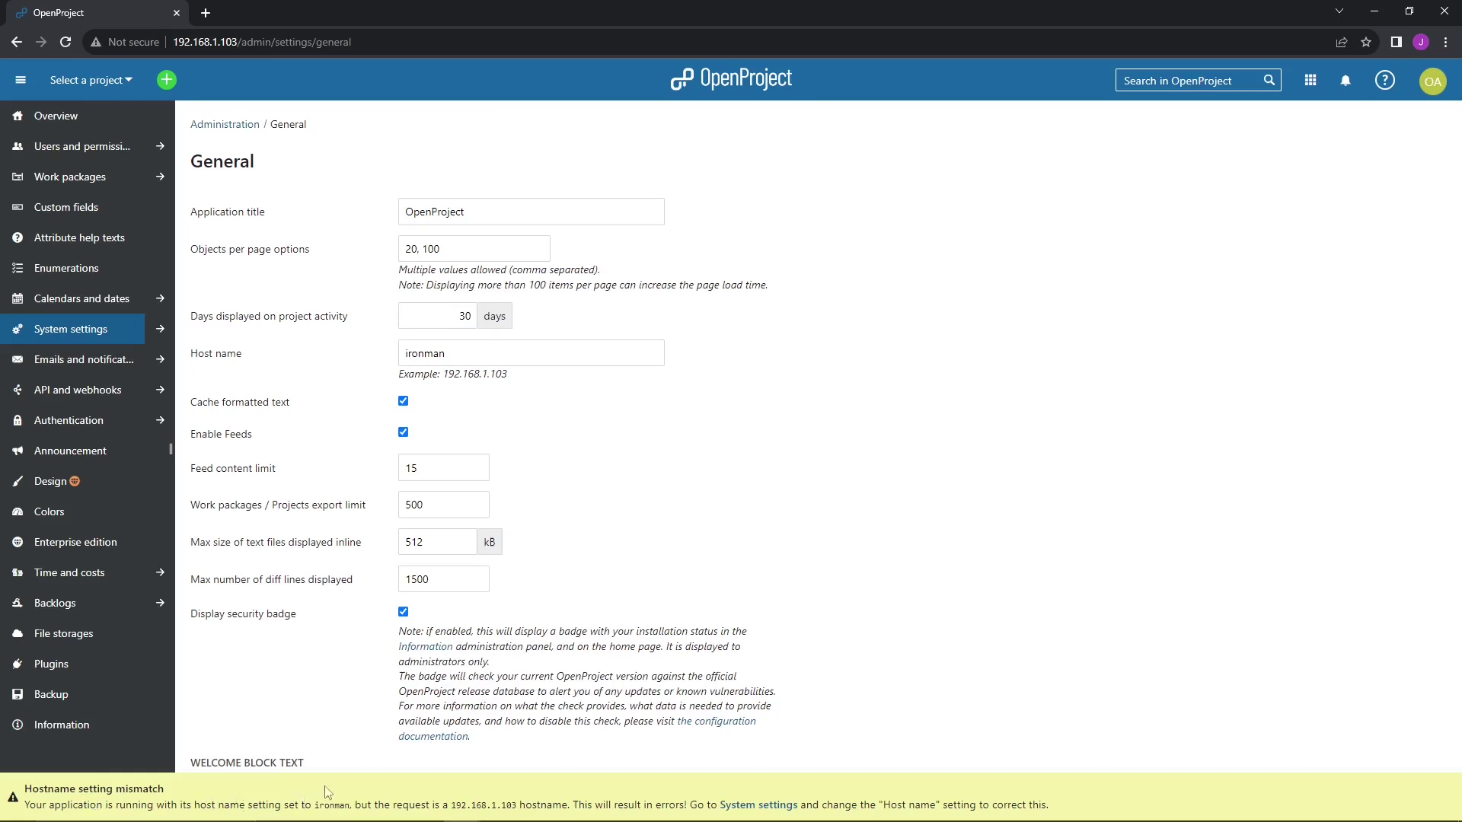
drag(451, 805, 517, 805)
- Highlight the configured host name ironman and its explanation in the mismatch warning
click(358, 804)
double_click(339, 805)
drag(573, 805, 618, 804)
click(523, 323)
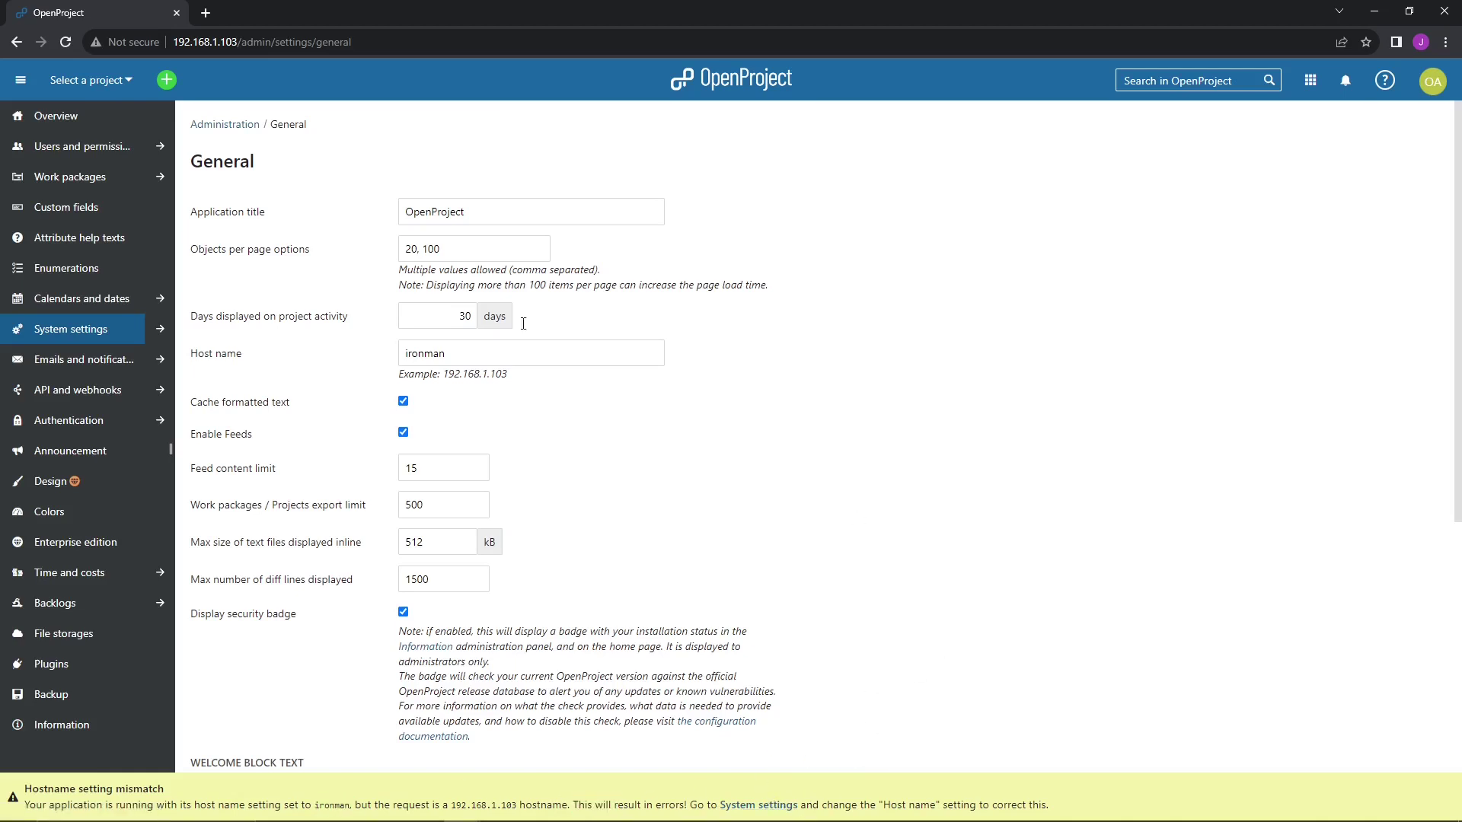
- Replace the host name ironman with 192.168.1.103 and save the General settings
double_click(474, 359)
text(192.168.1.103)
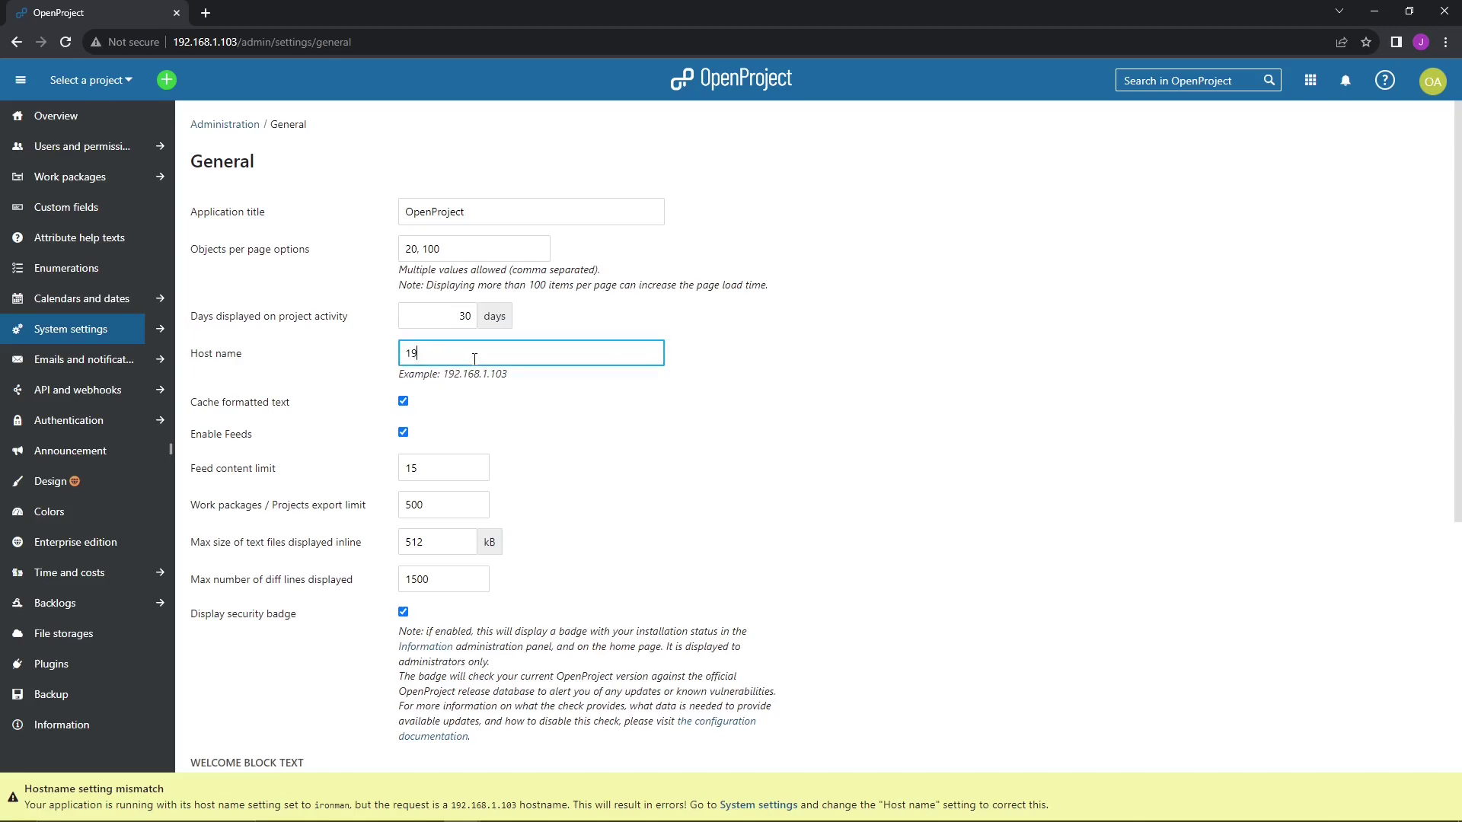
scroll(352, 322, down, 7)
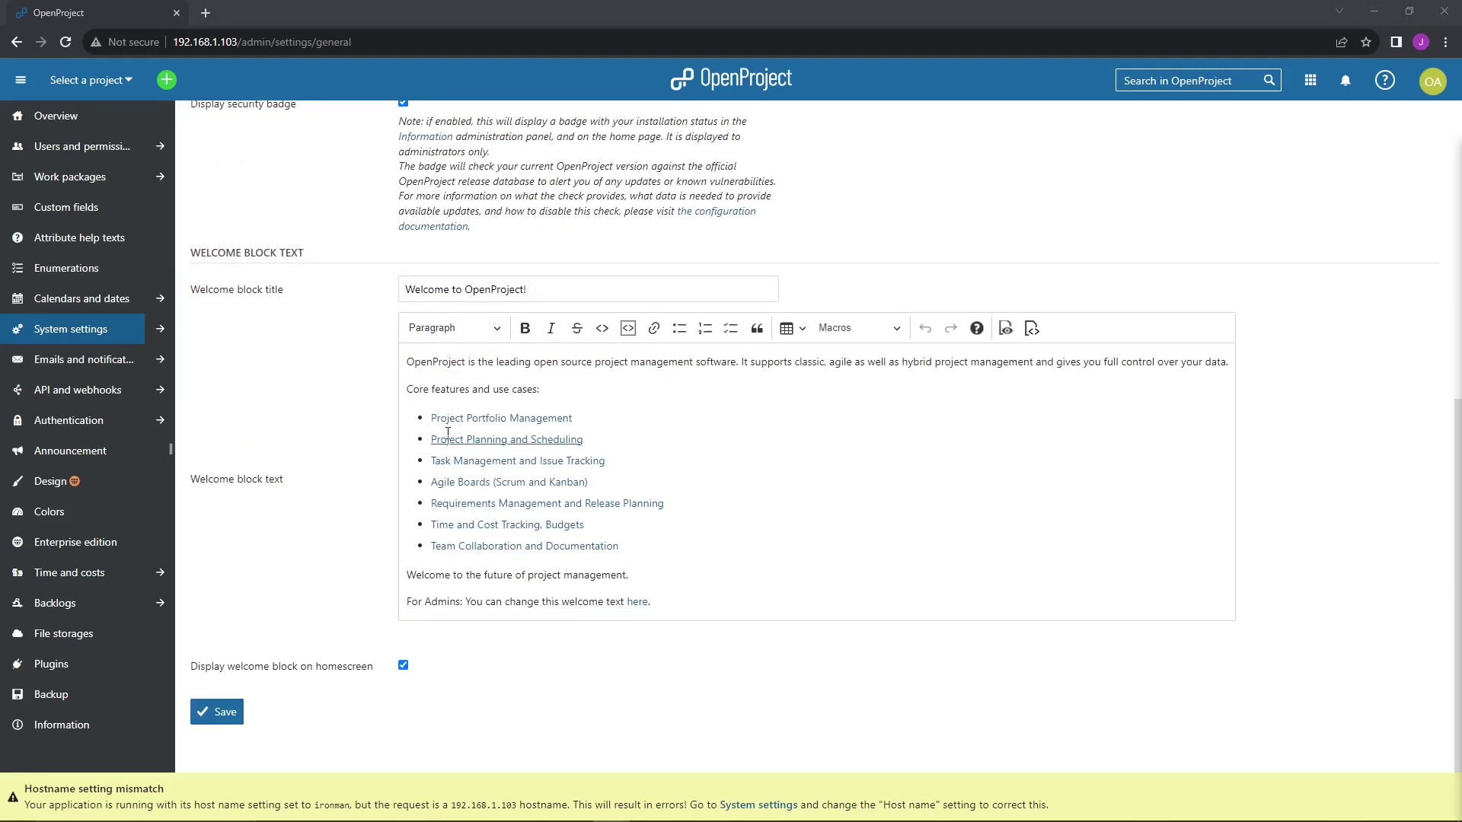
scroll(353, 322, up, 7)
scroll(399, 342, down, 6)
scroll(455, 401, down, 1)
click(219, 716)
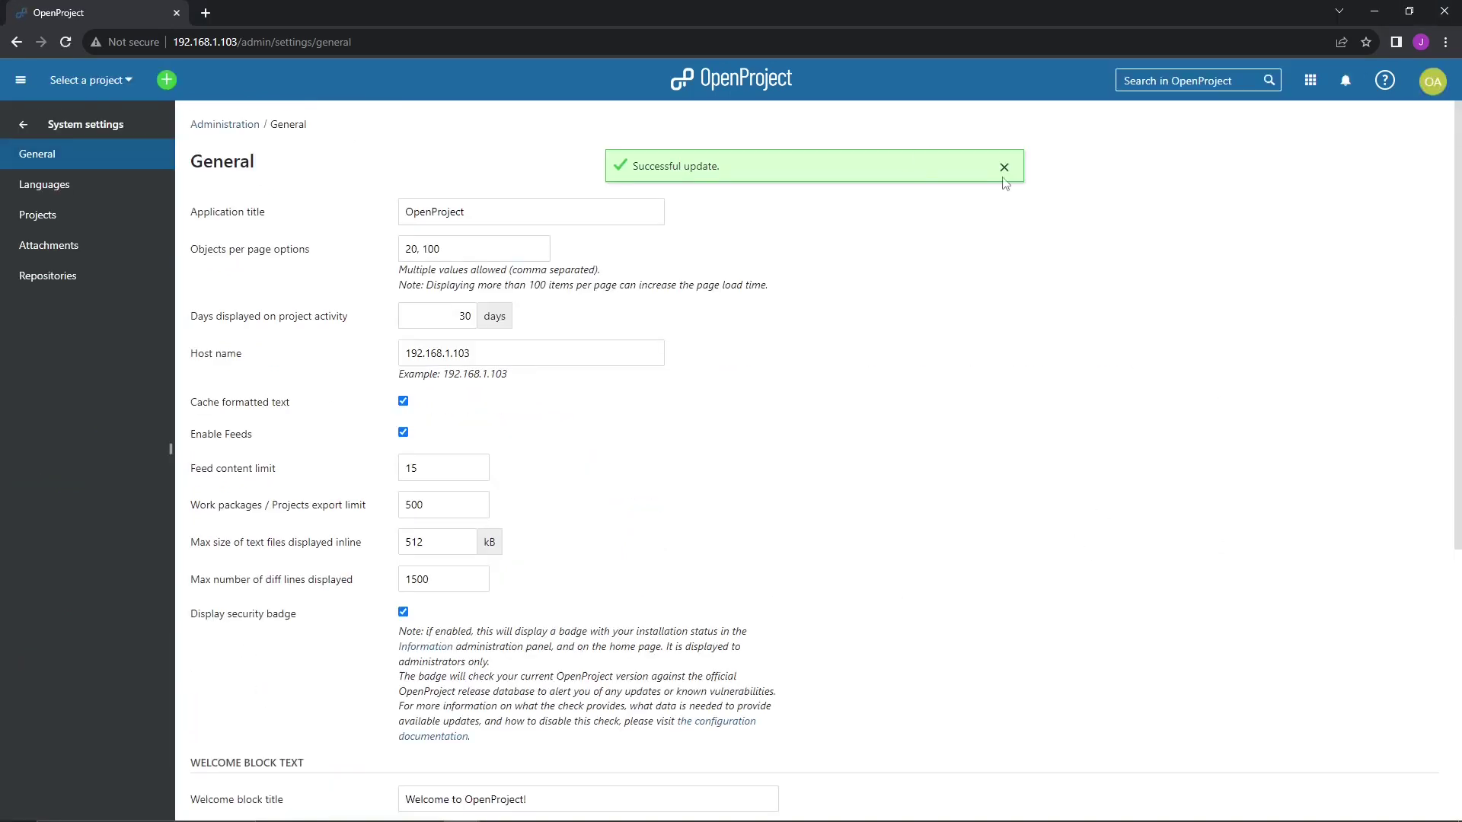
click(1004, 167)
scroll(1088, 266, down, 6)
scroll(1071, 355, up, 6)
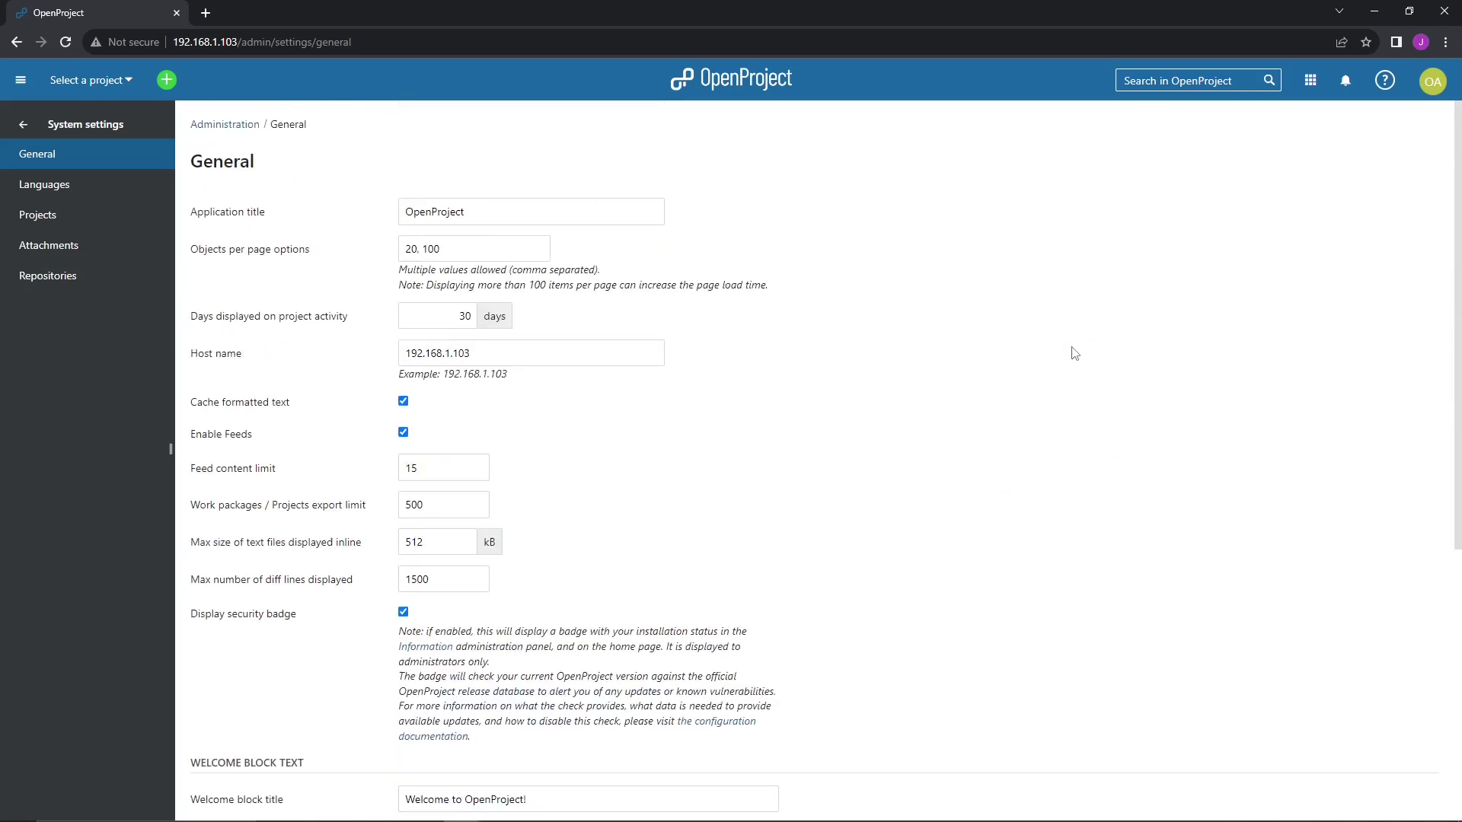
drag(468, 349, 317, 353)
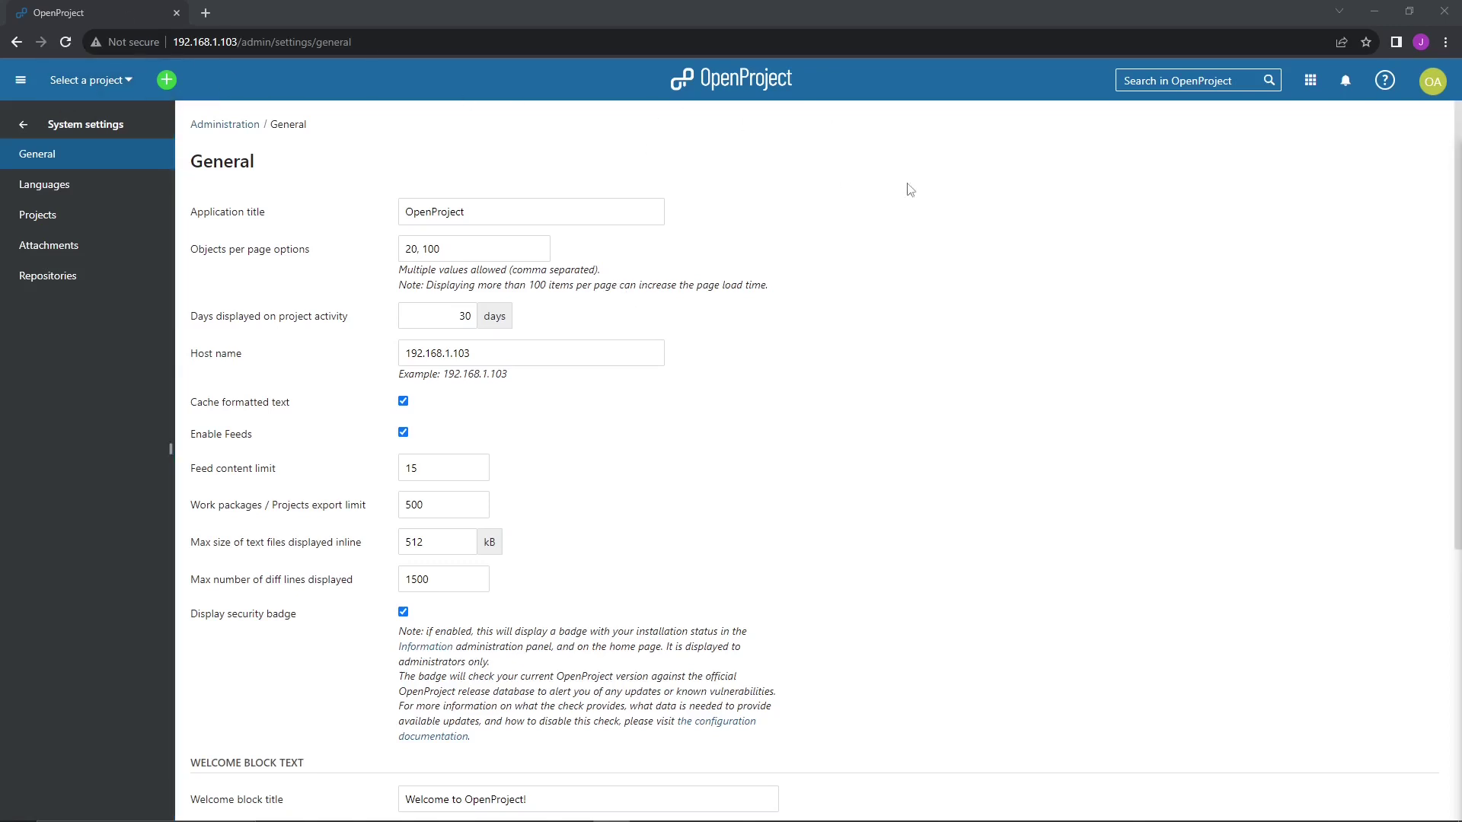
- Go back to the full Administration menu and view the Design settings page
click(24, 125)
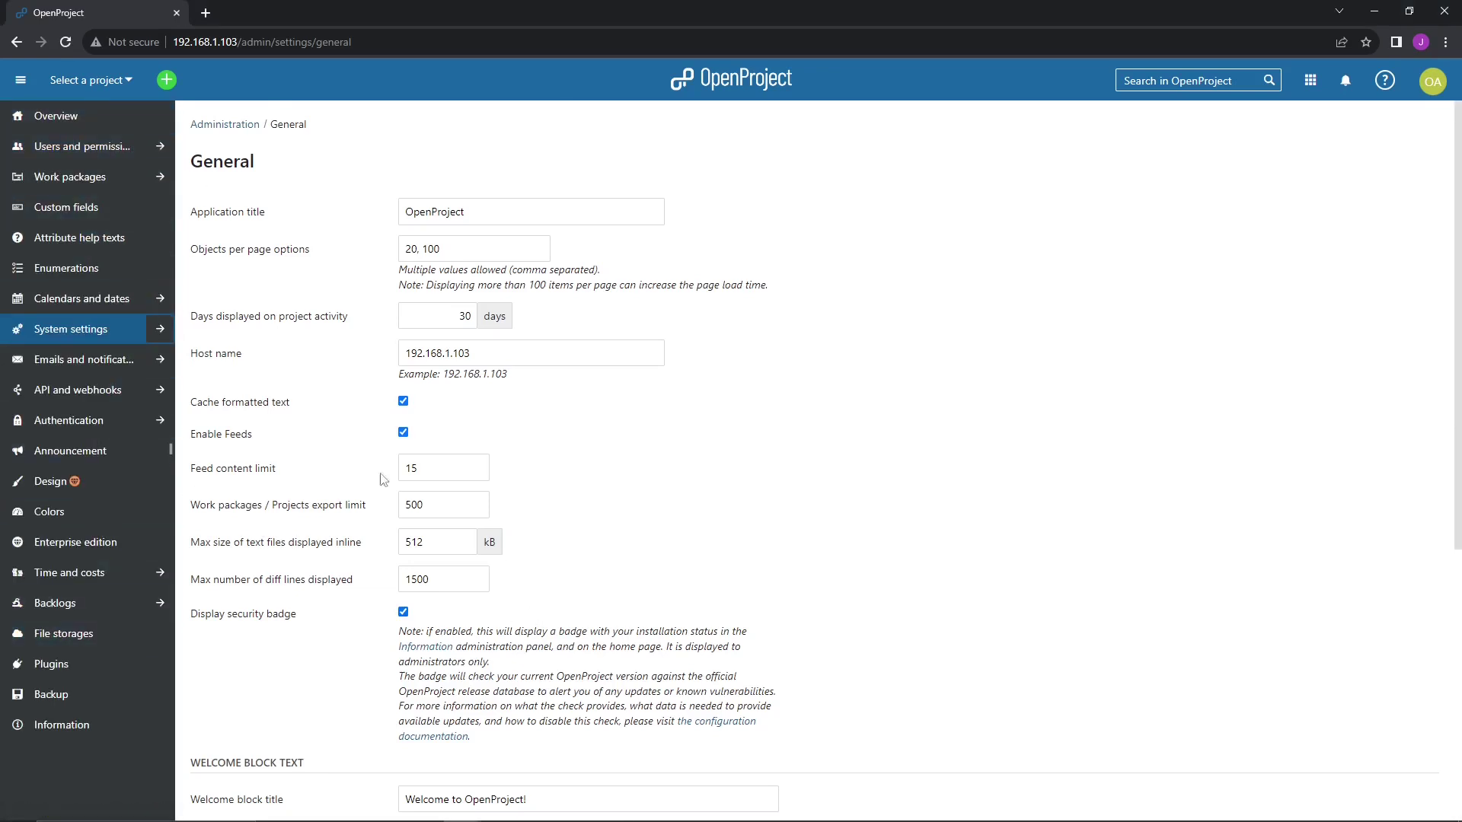
click(53, 481)
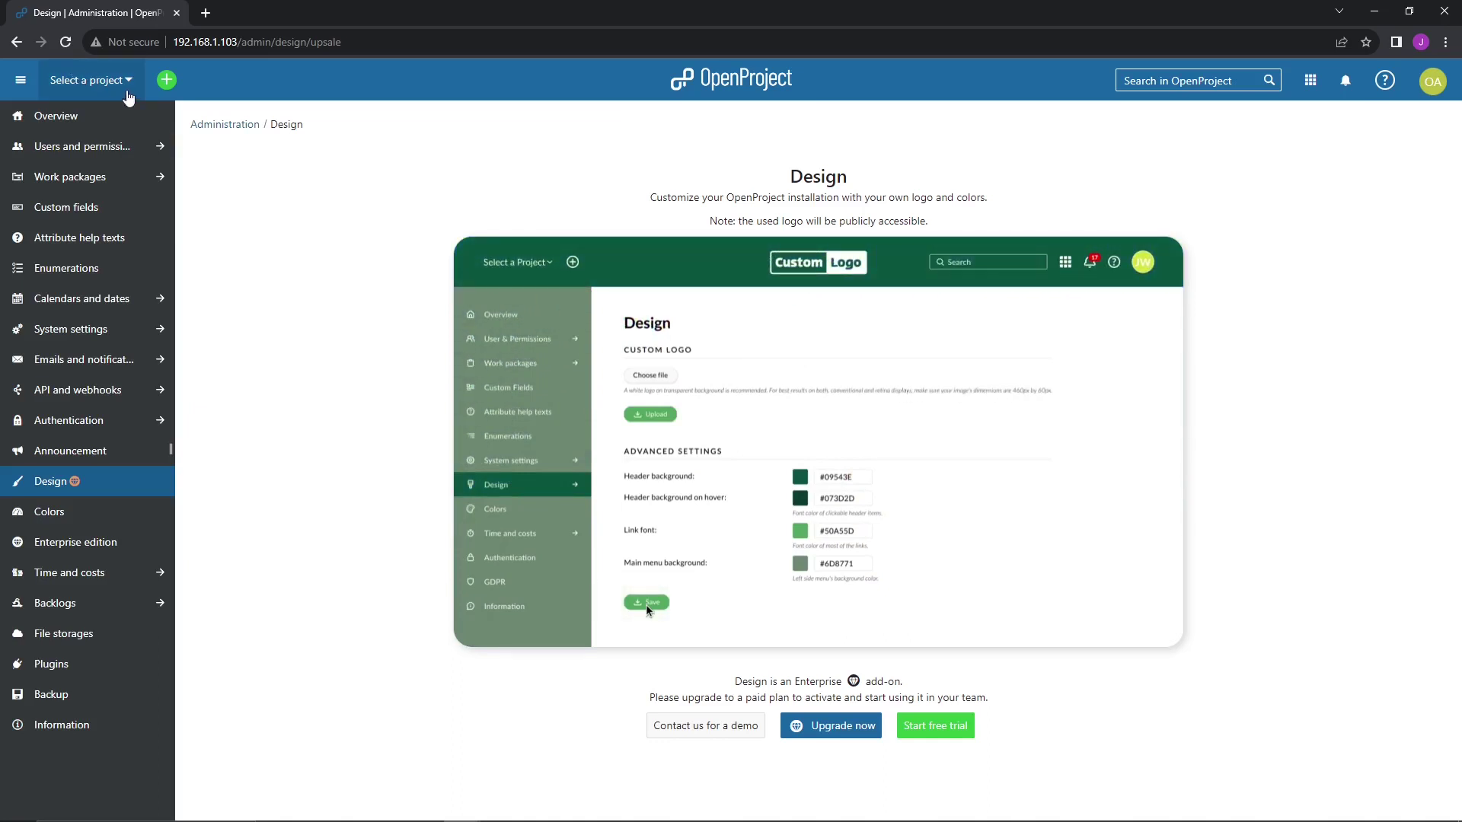
- Review the API and webhooks settings, then show the Demo and Scrum project list
click(41, 119)
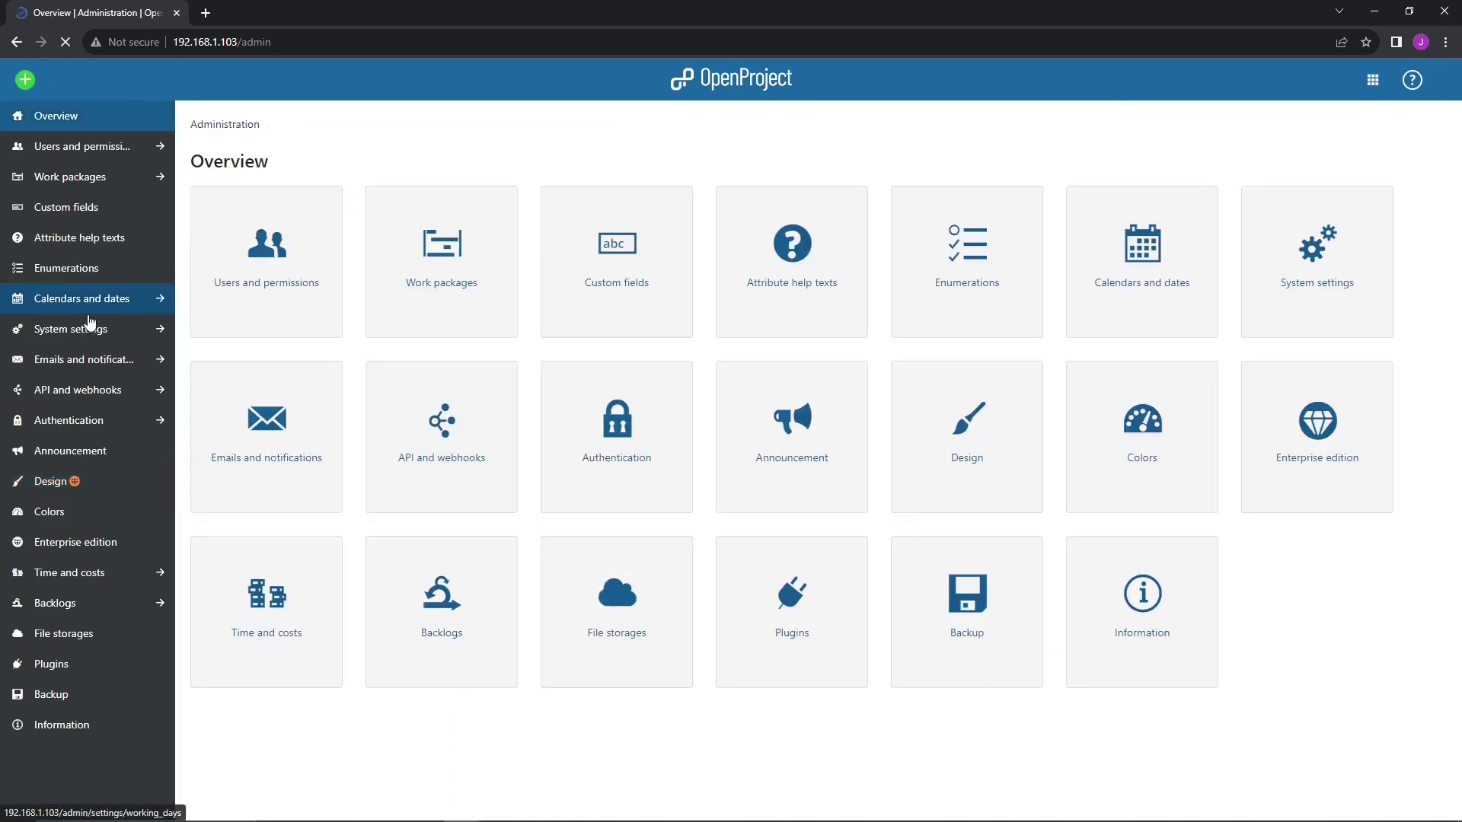
click(42, 392)
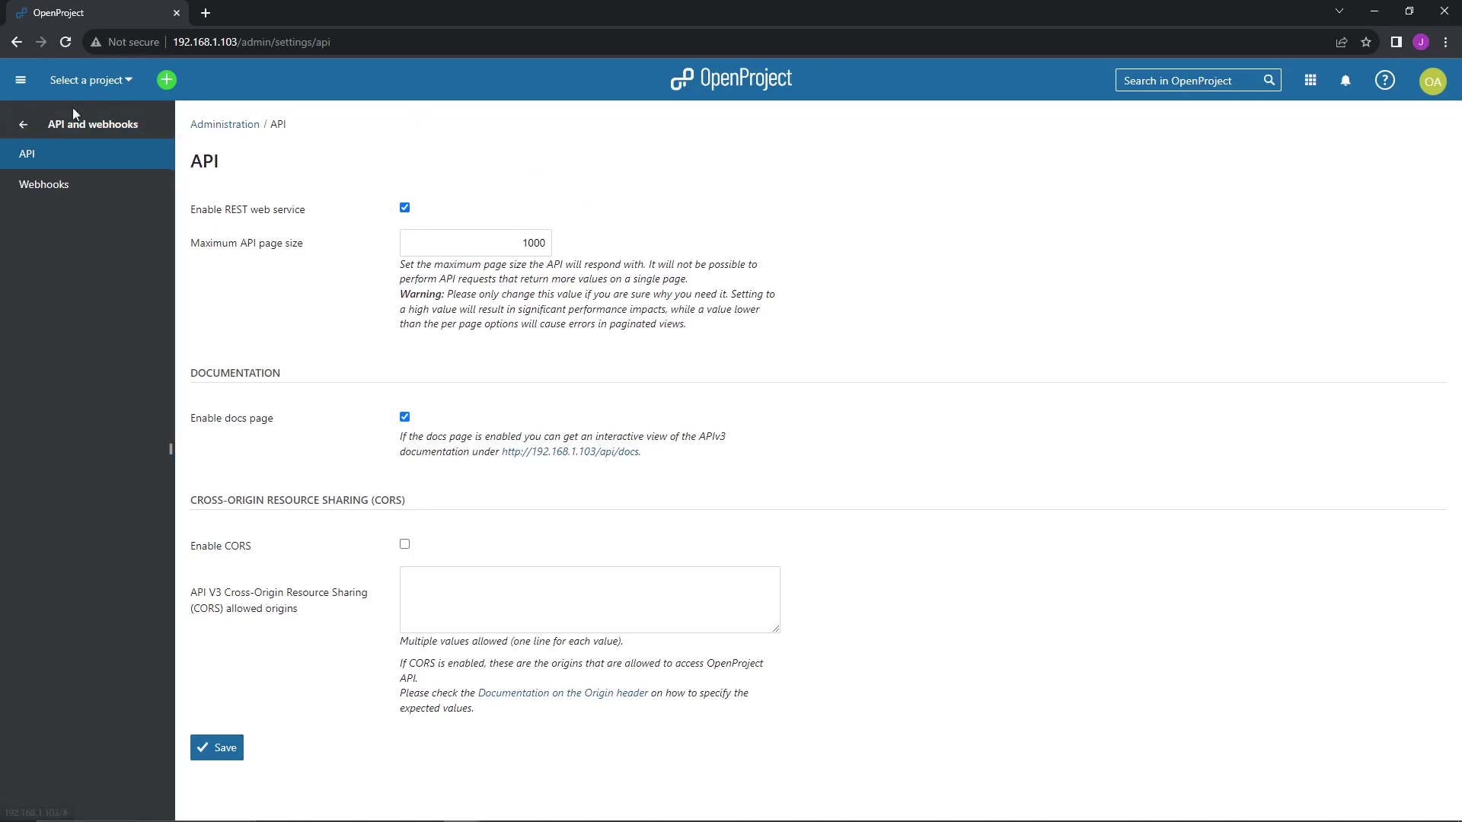
click(100, 84)
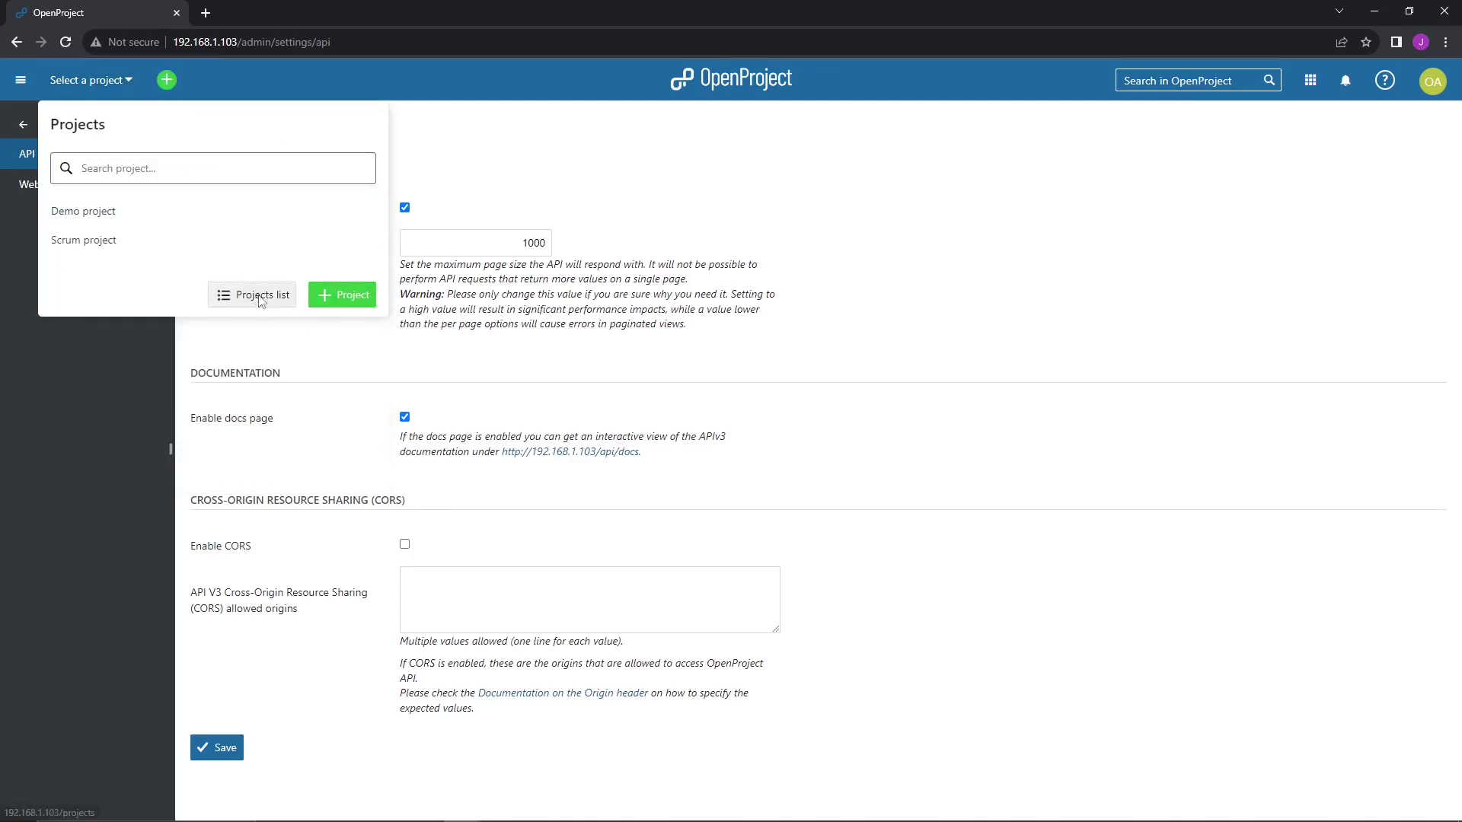
- Start a new project from the full projects list and name it Youtube Videos
click(342, 294)
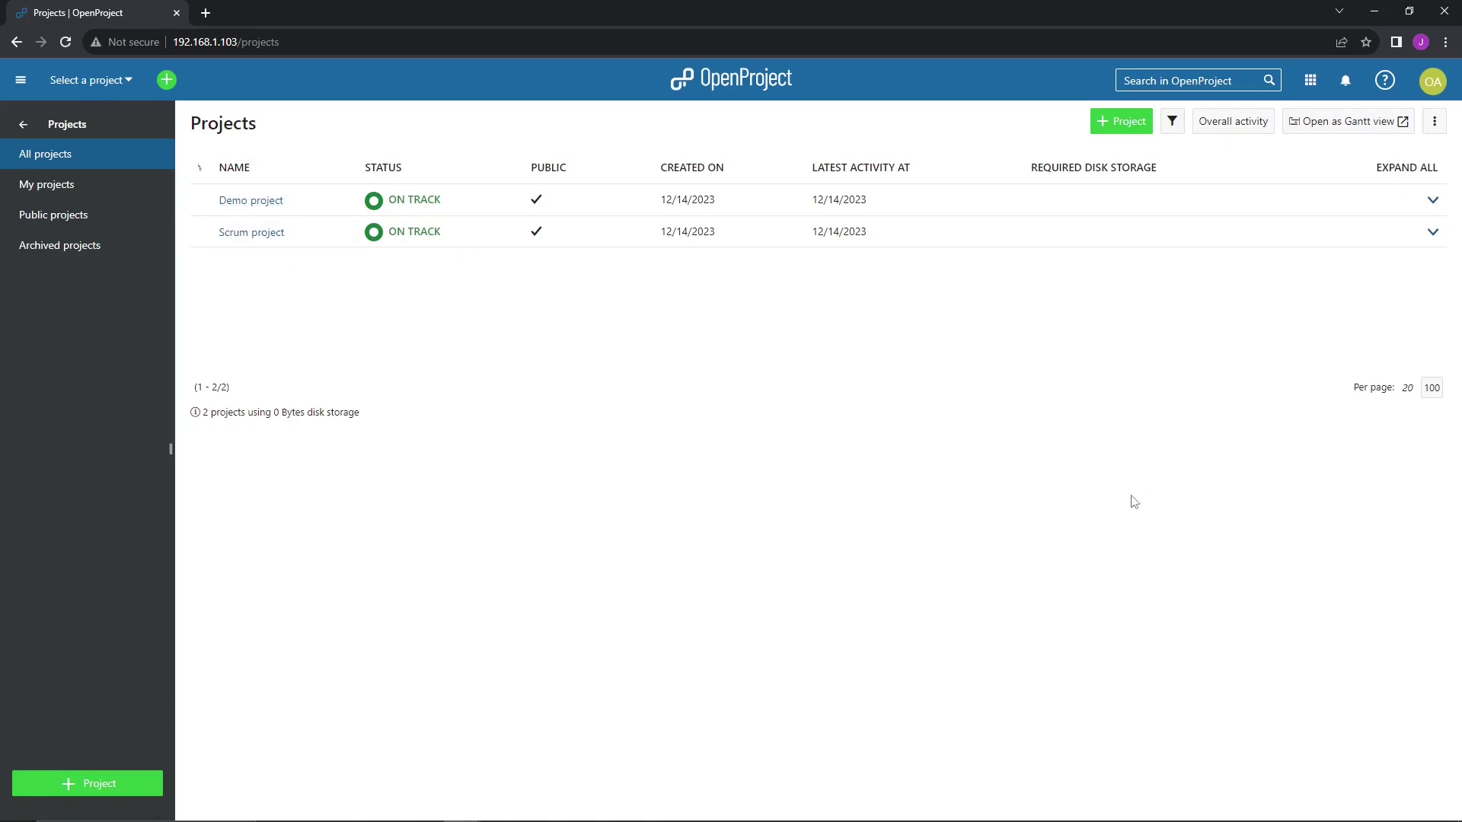
click(1114, 124)
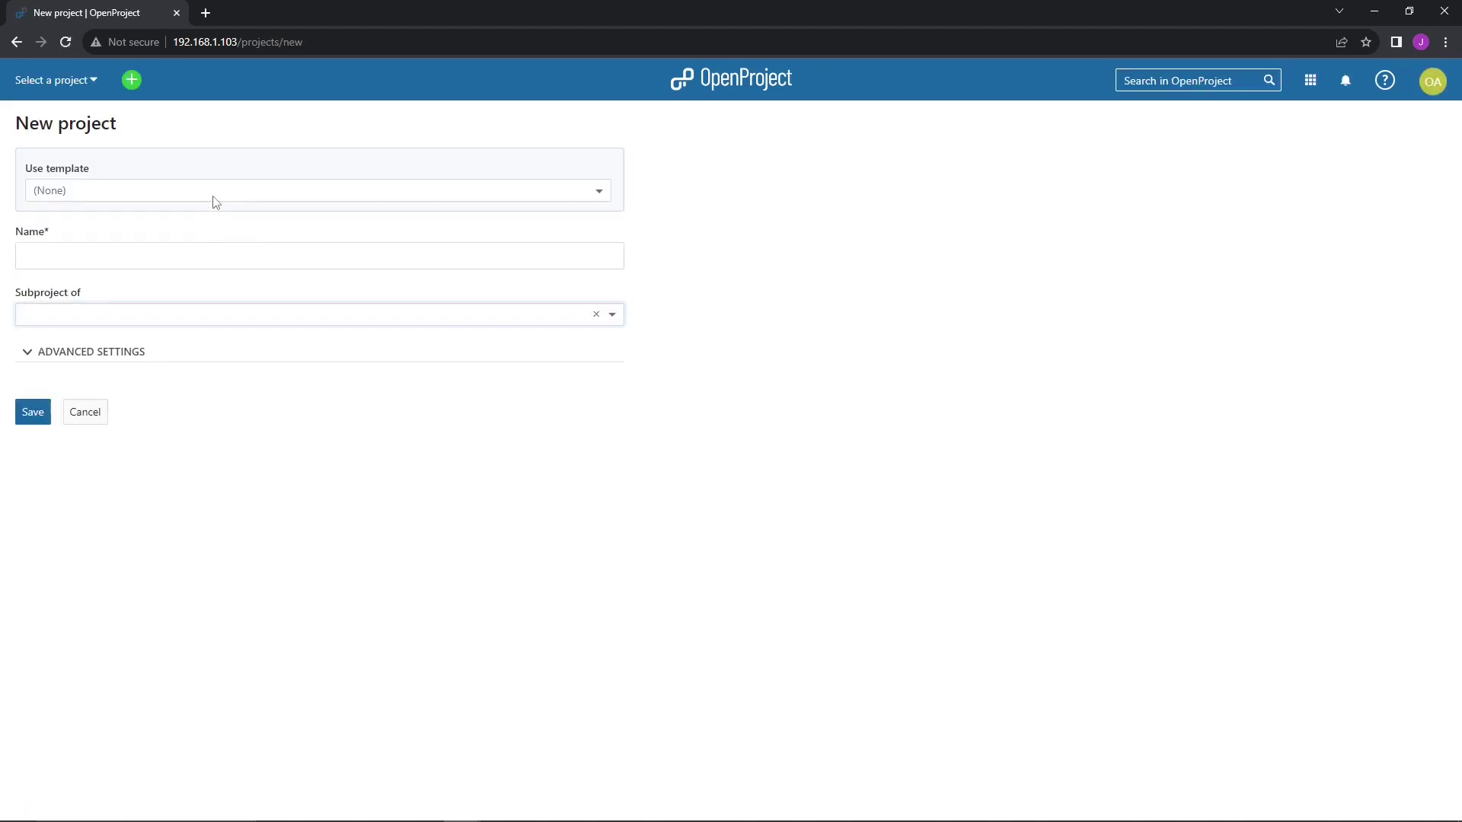
click(137, 253)
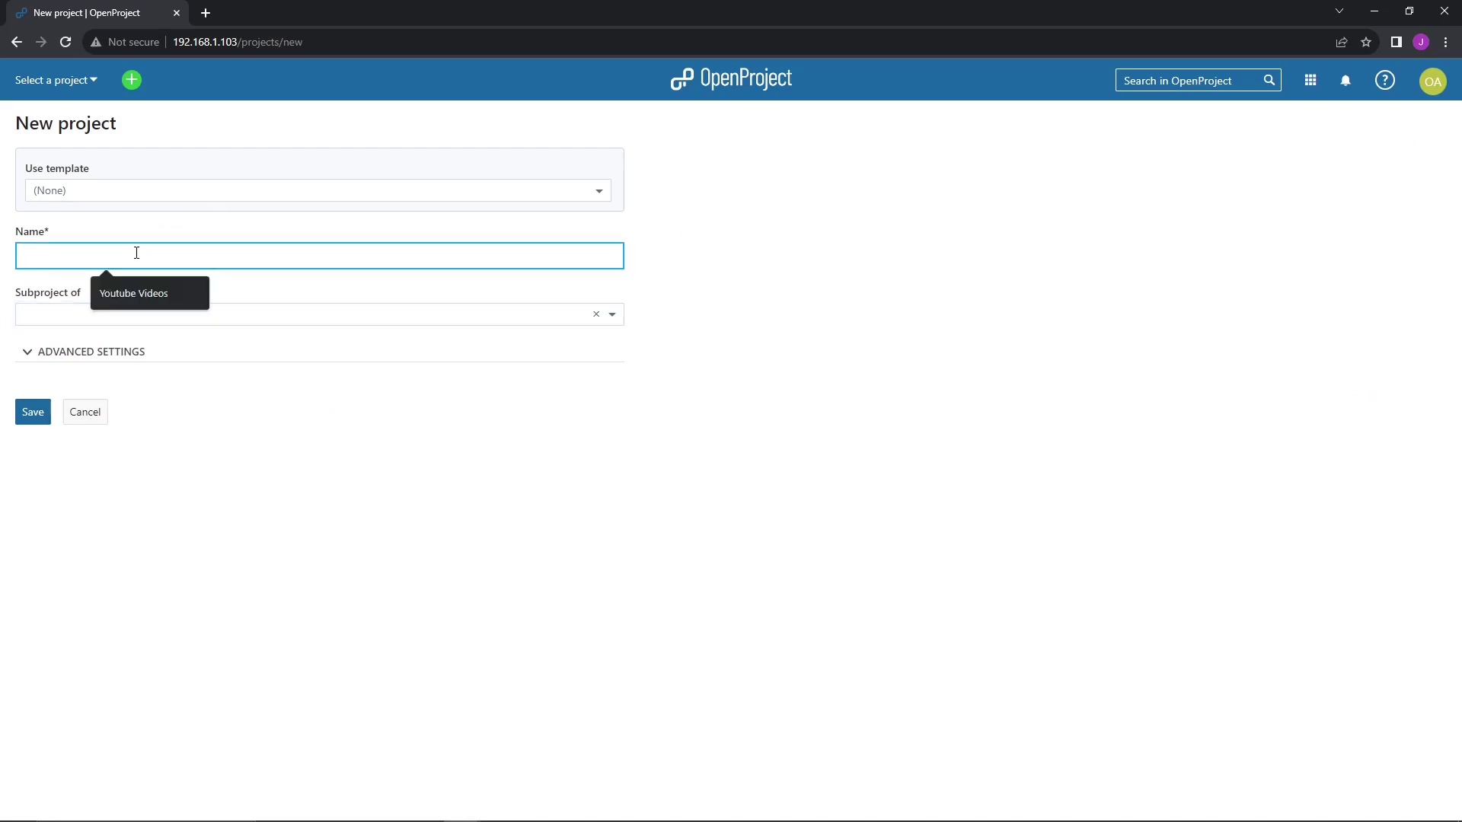
click(131, 292)
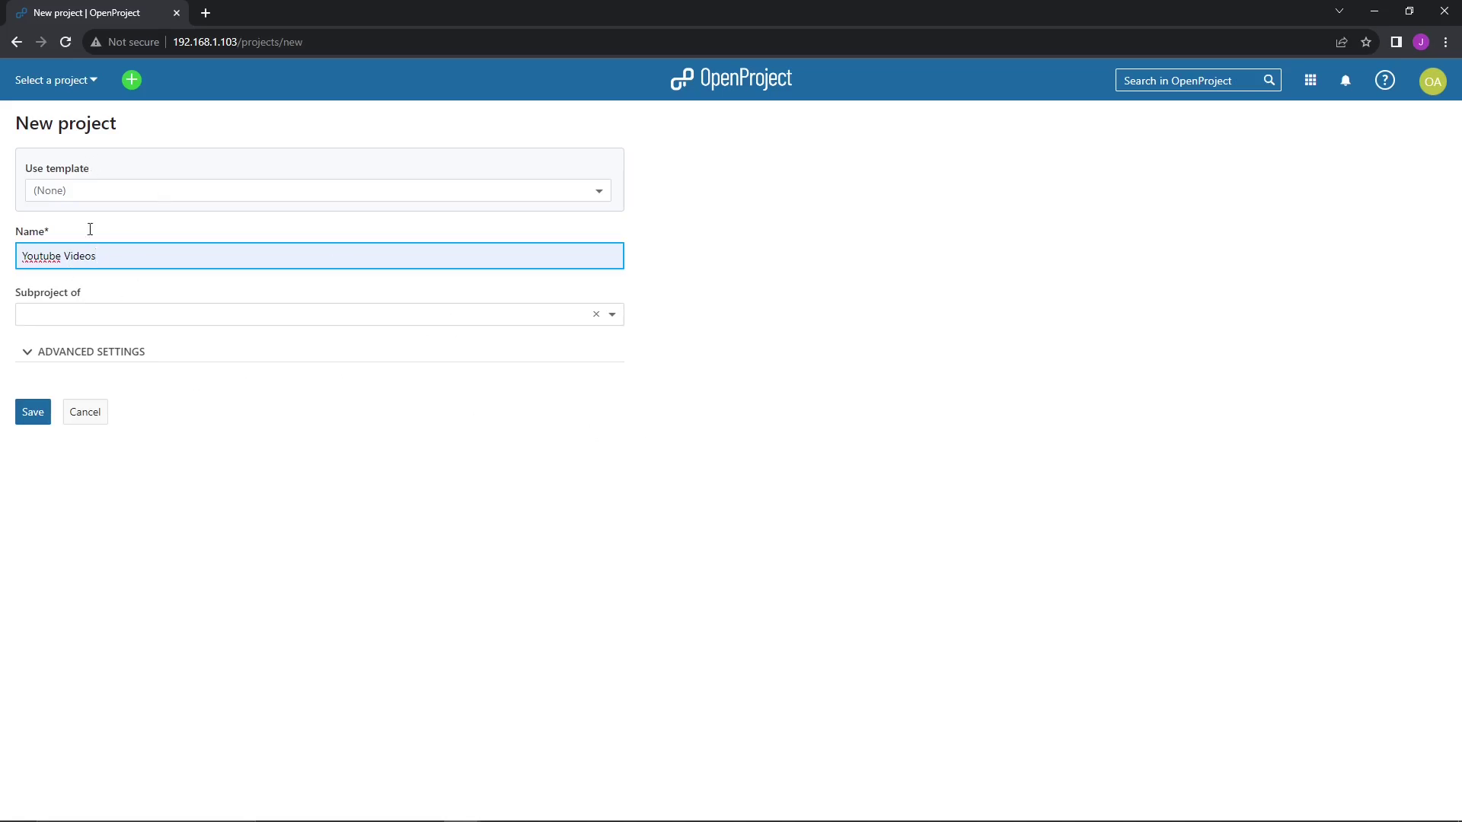
- Give the project the description 'test' under Advanced settings
click(32, 340)
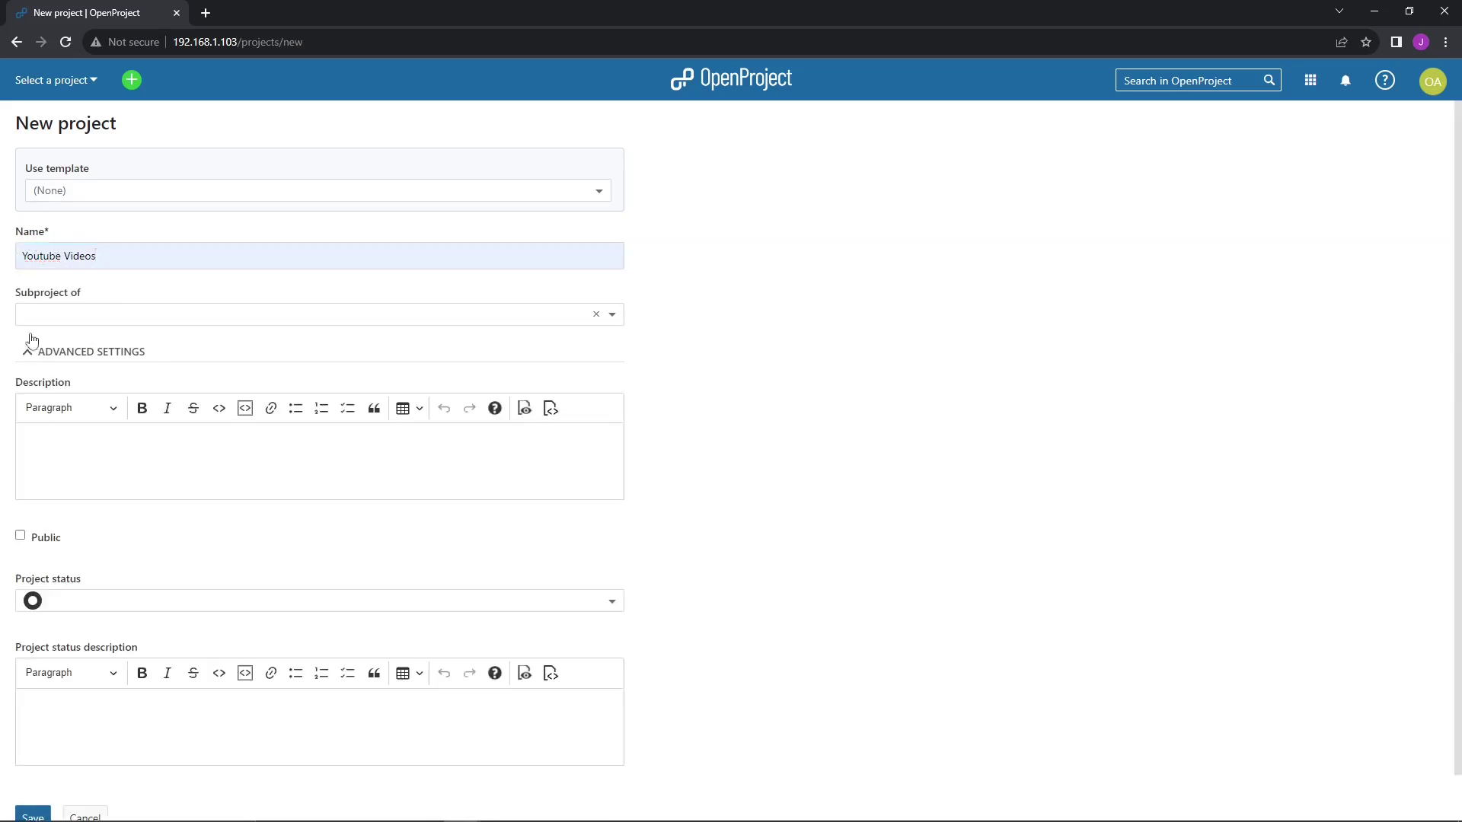
click(107, 476)
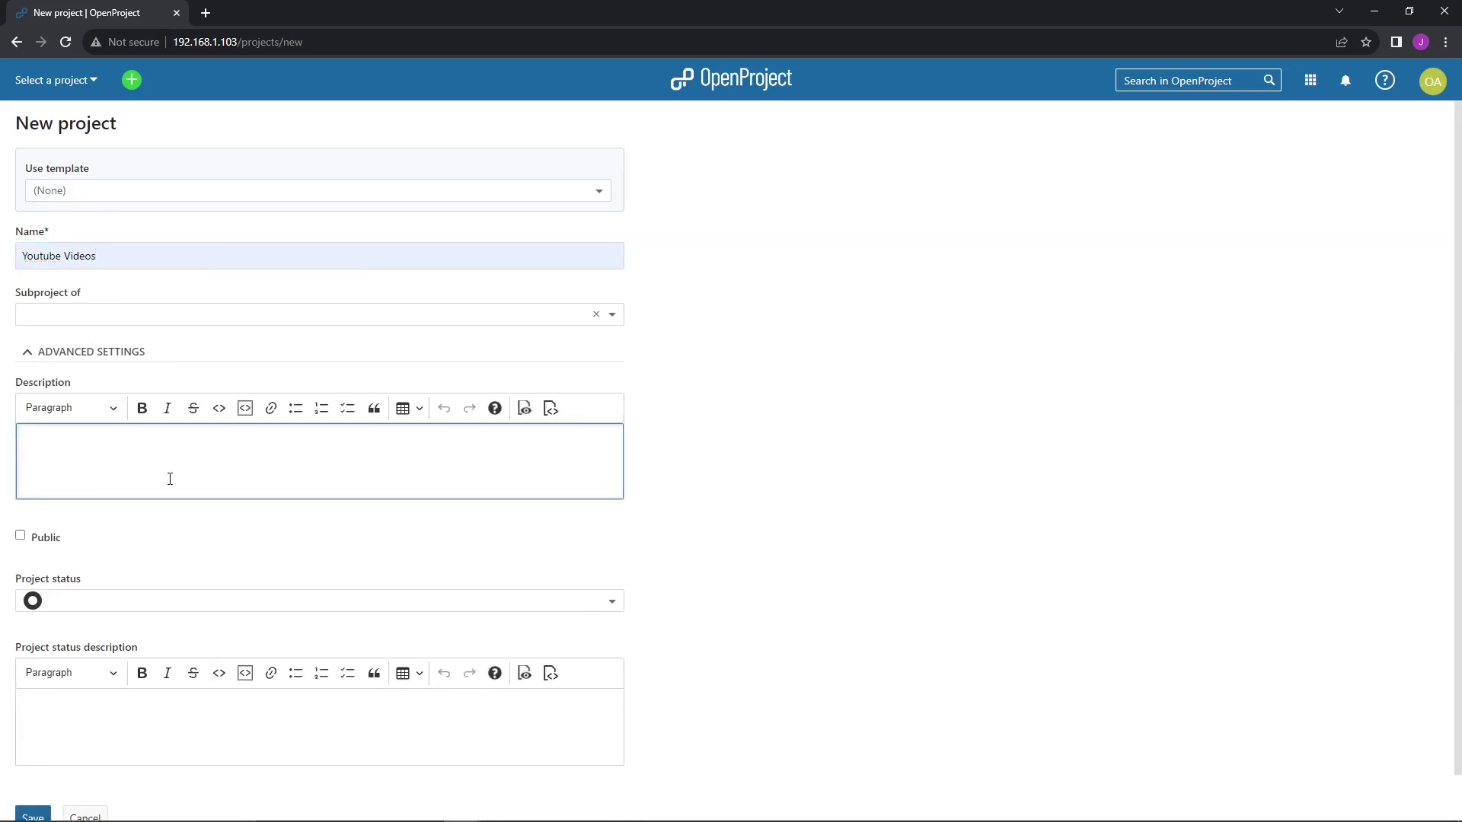
text(test)
click(684, 525)
scroll(683, 525, down, 1)
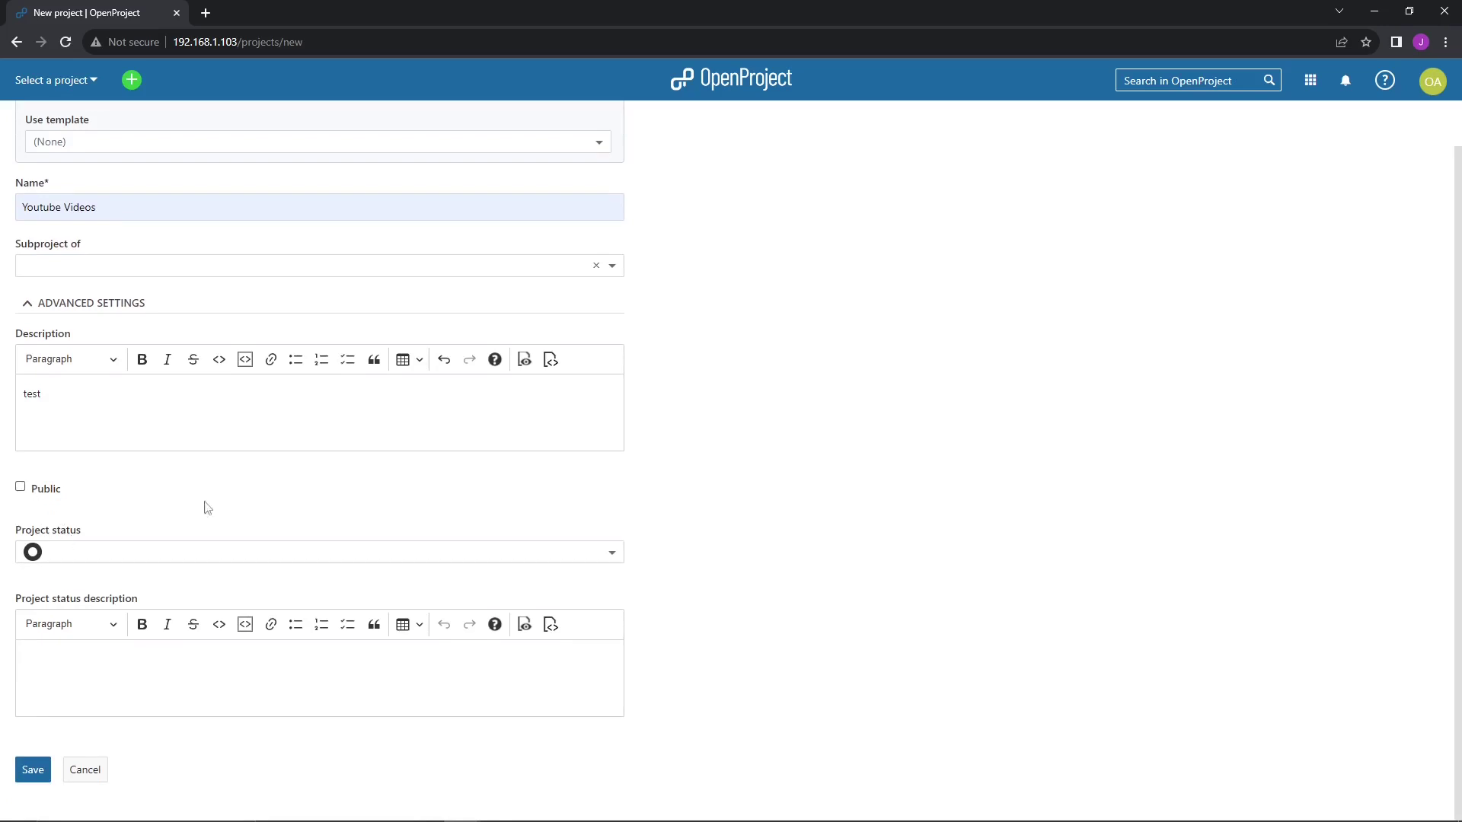
- Set the project status to ON TRACK with status description 'test' and create it
click(558, 553)
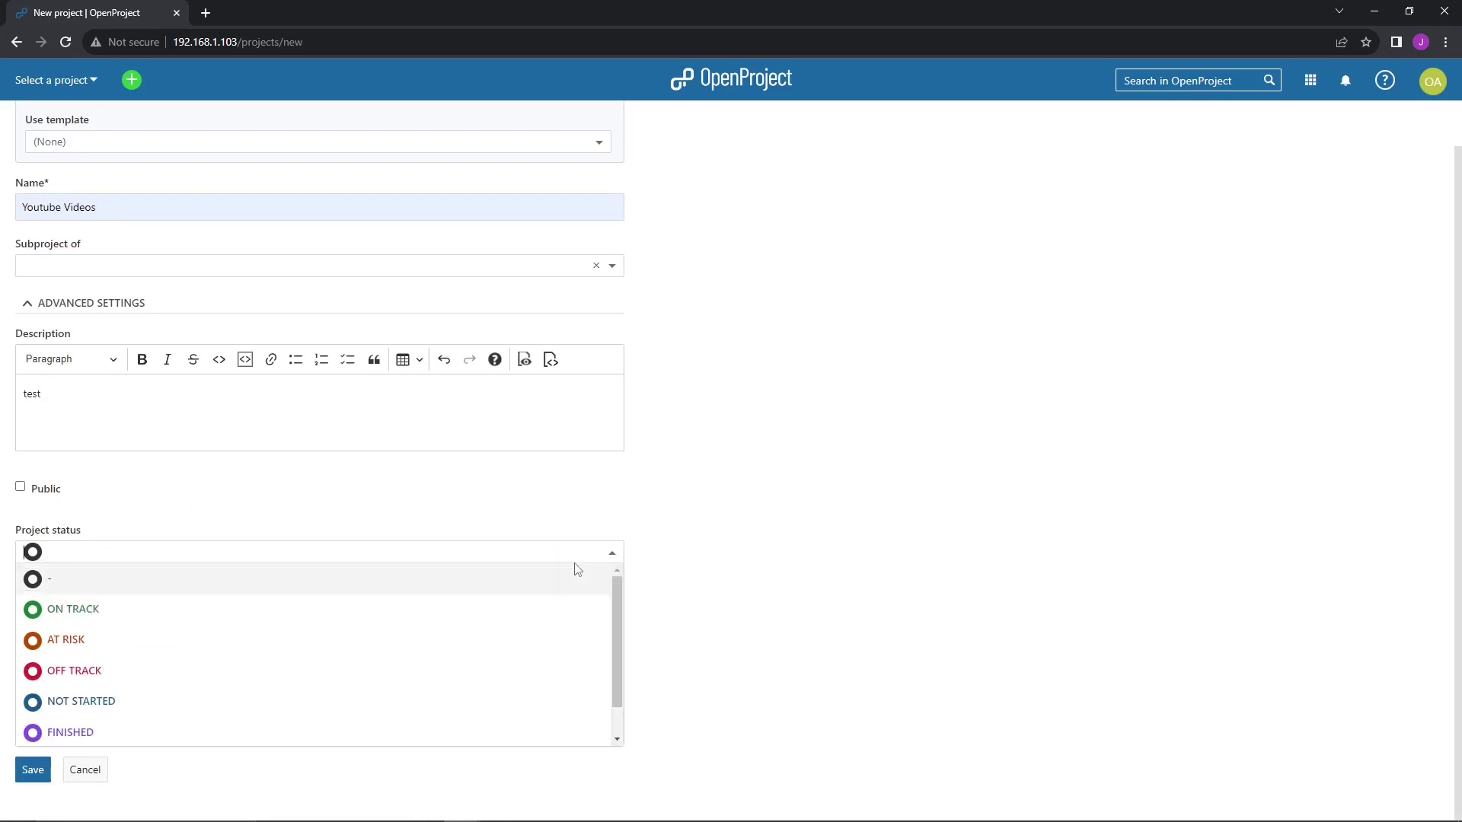
click(76, 609)
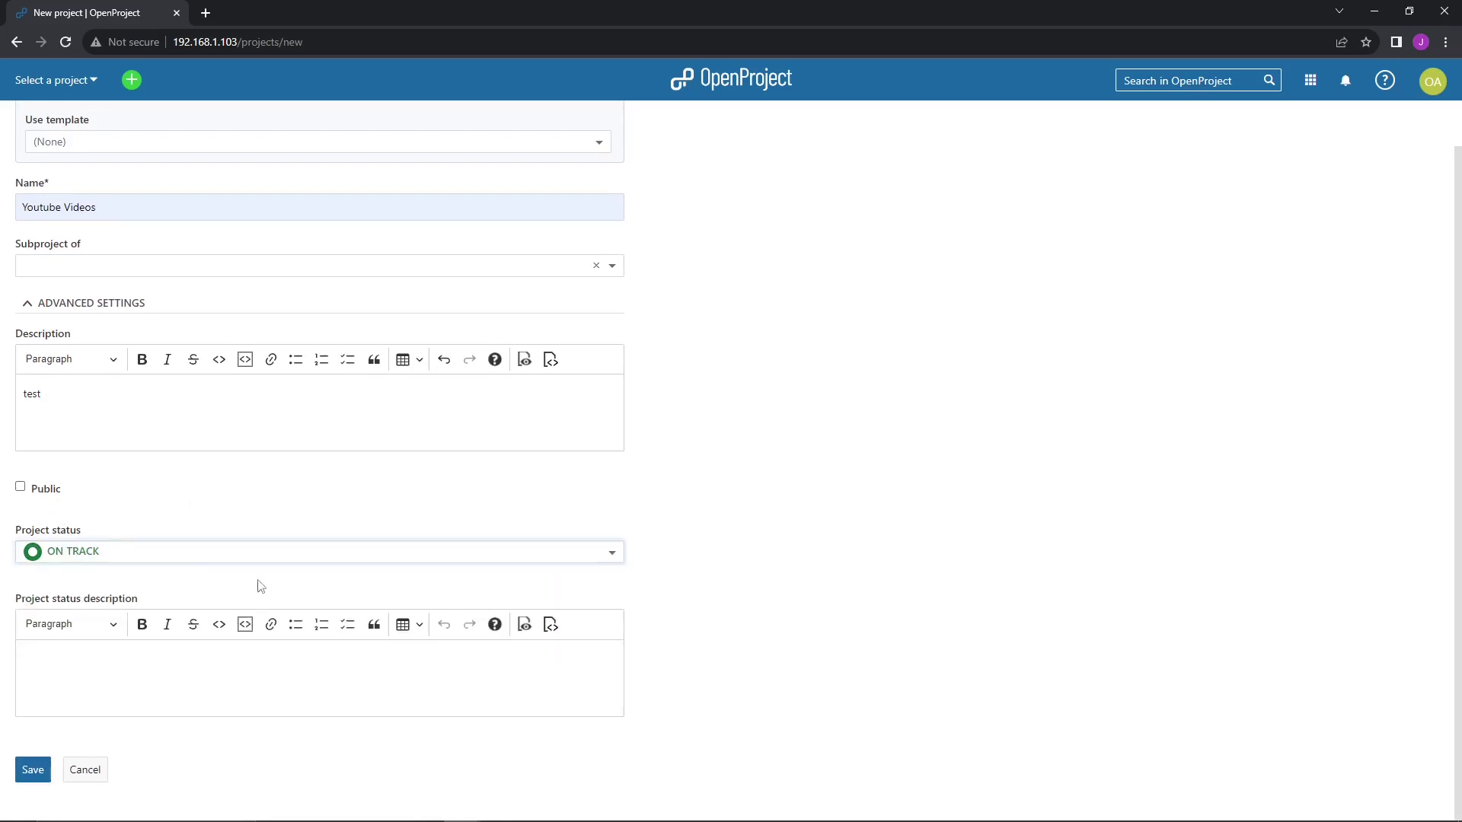
click(78, 558)
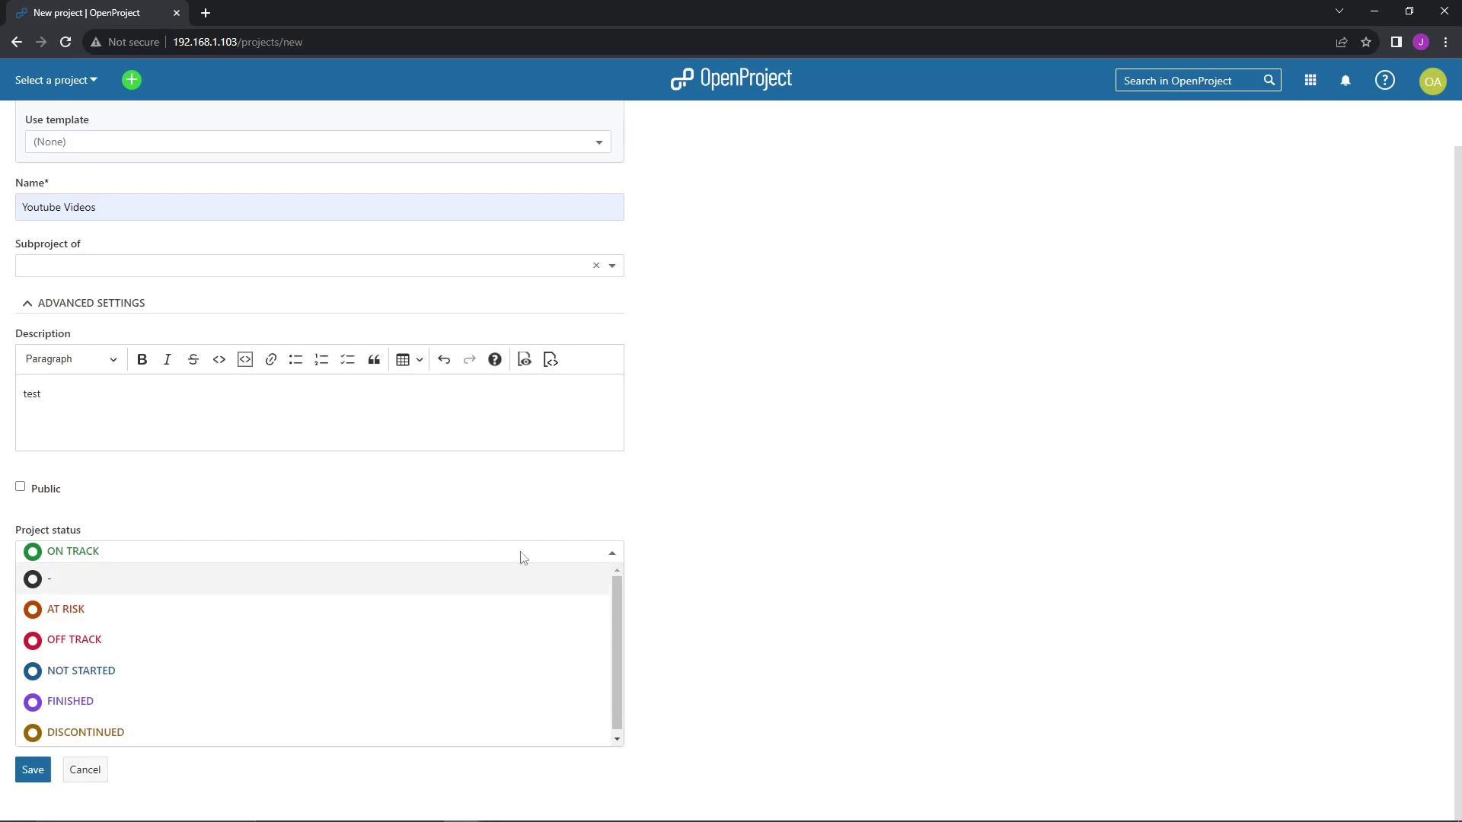
click(929, 486)
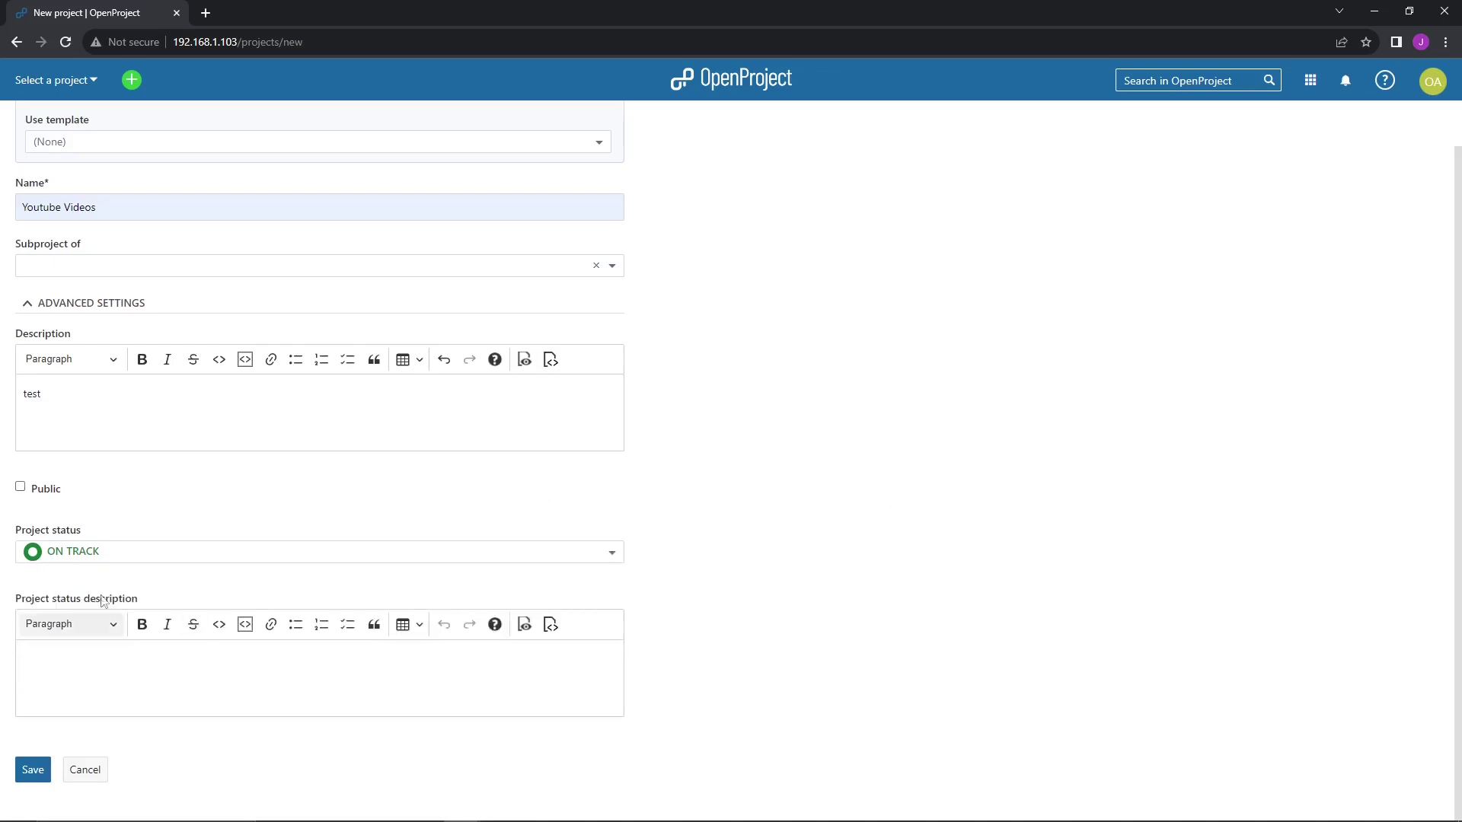
click(85, 687)
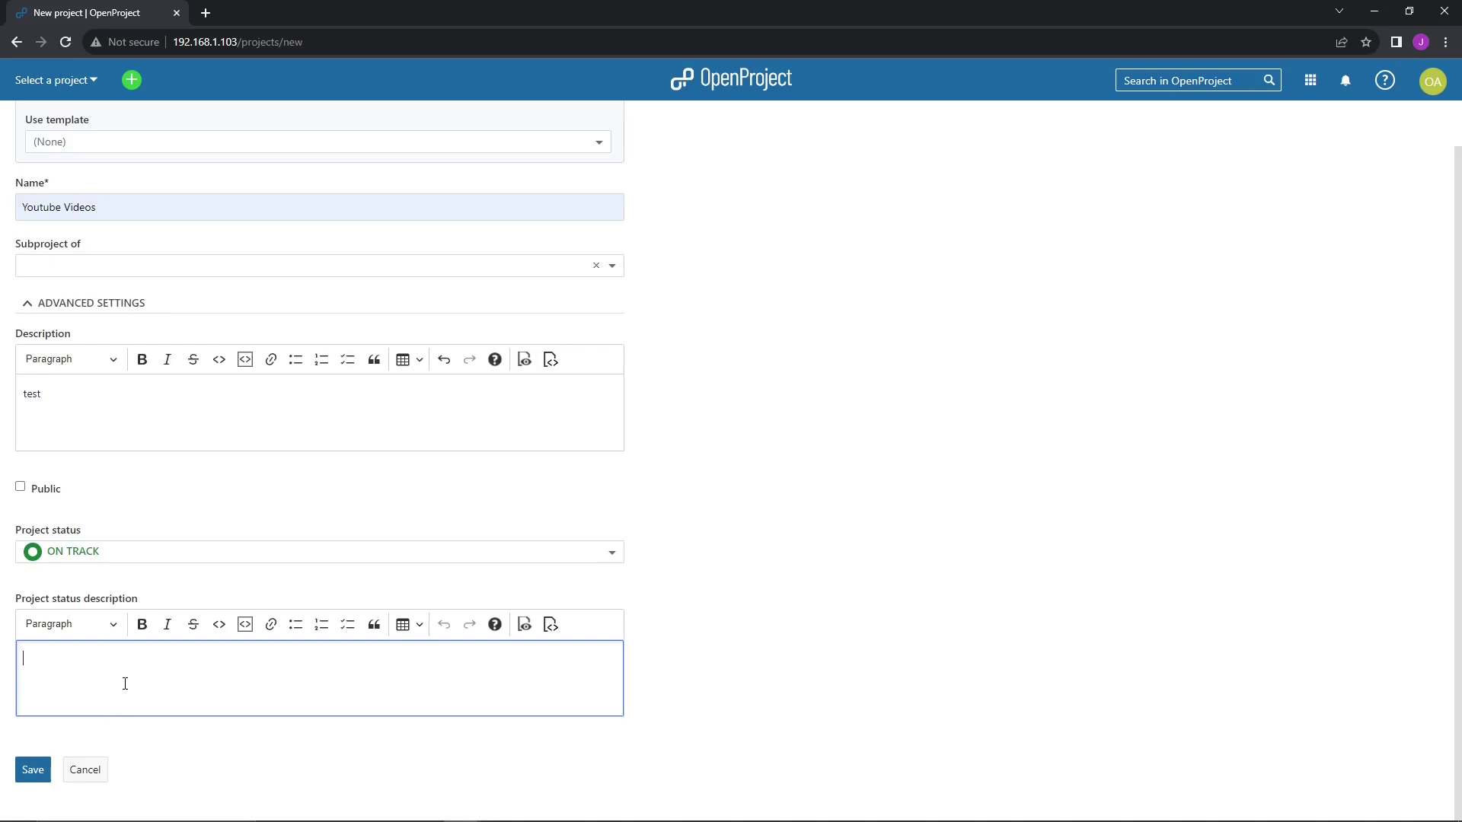
text(test)
click(31, 771)
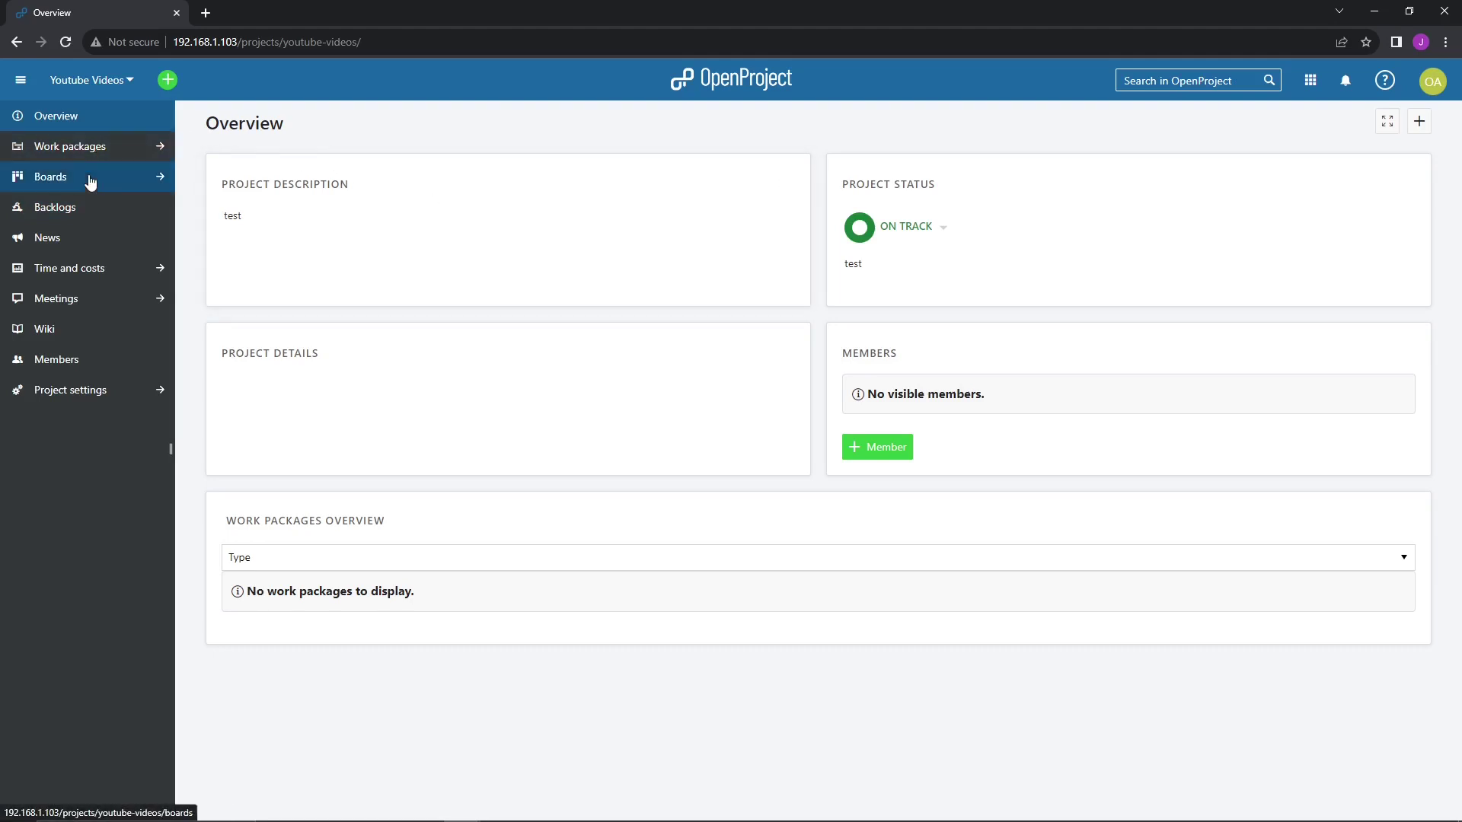
- Open the Boards page of the Youtube Videos project
click(91, 179)
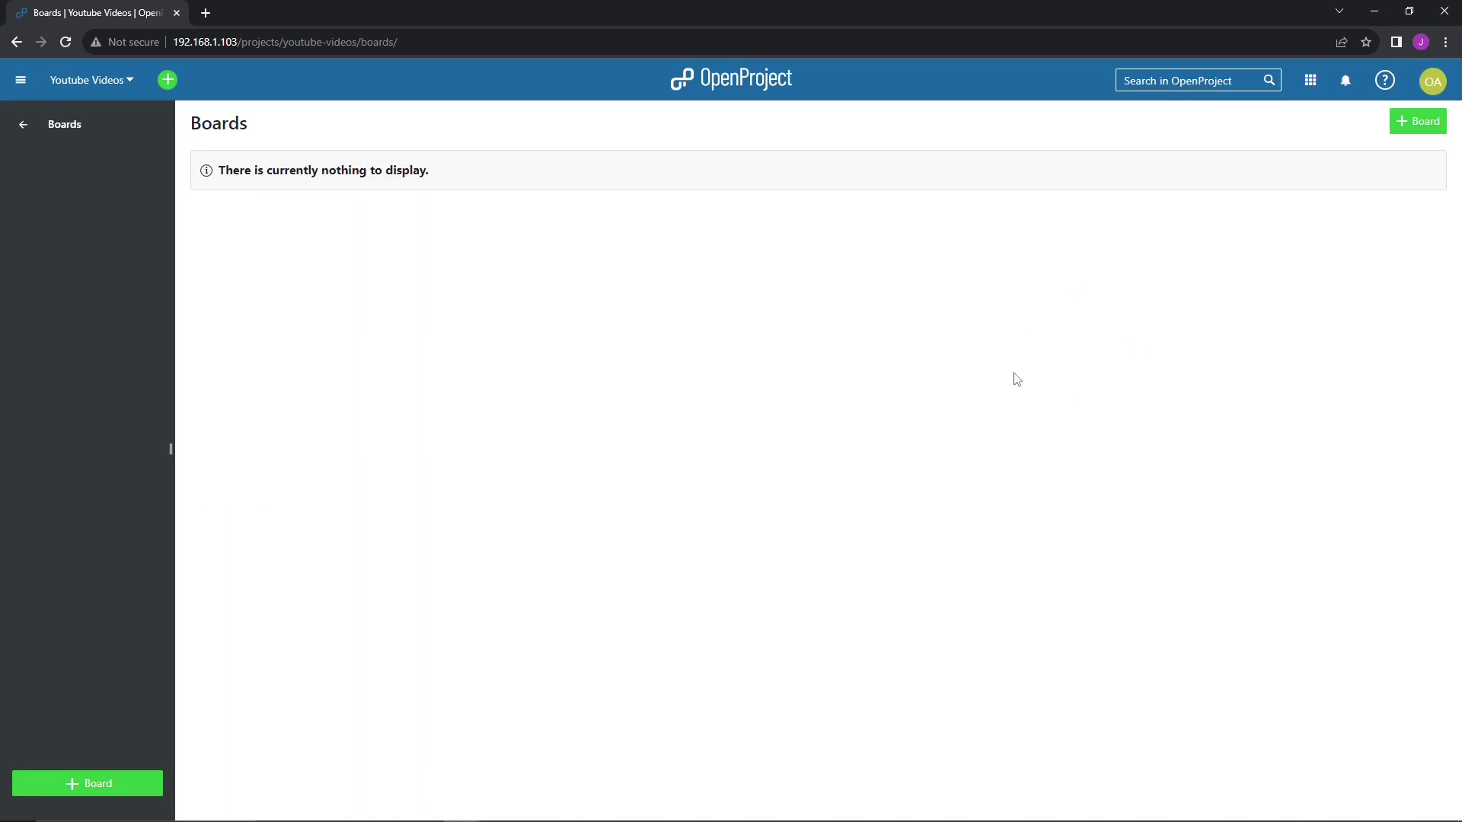
- Create a Basic board titled 'Video Board' in the Youtube Videos project
click(1403, 134)
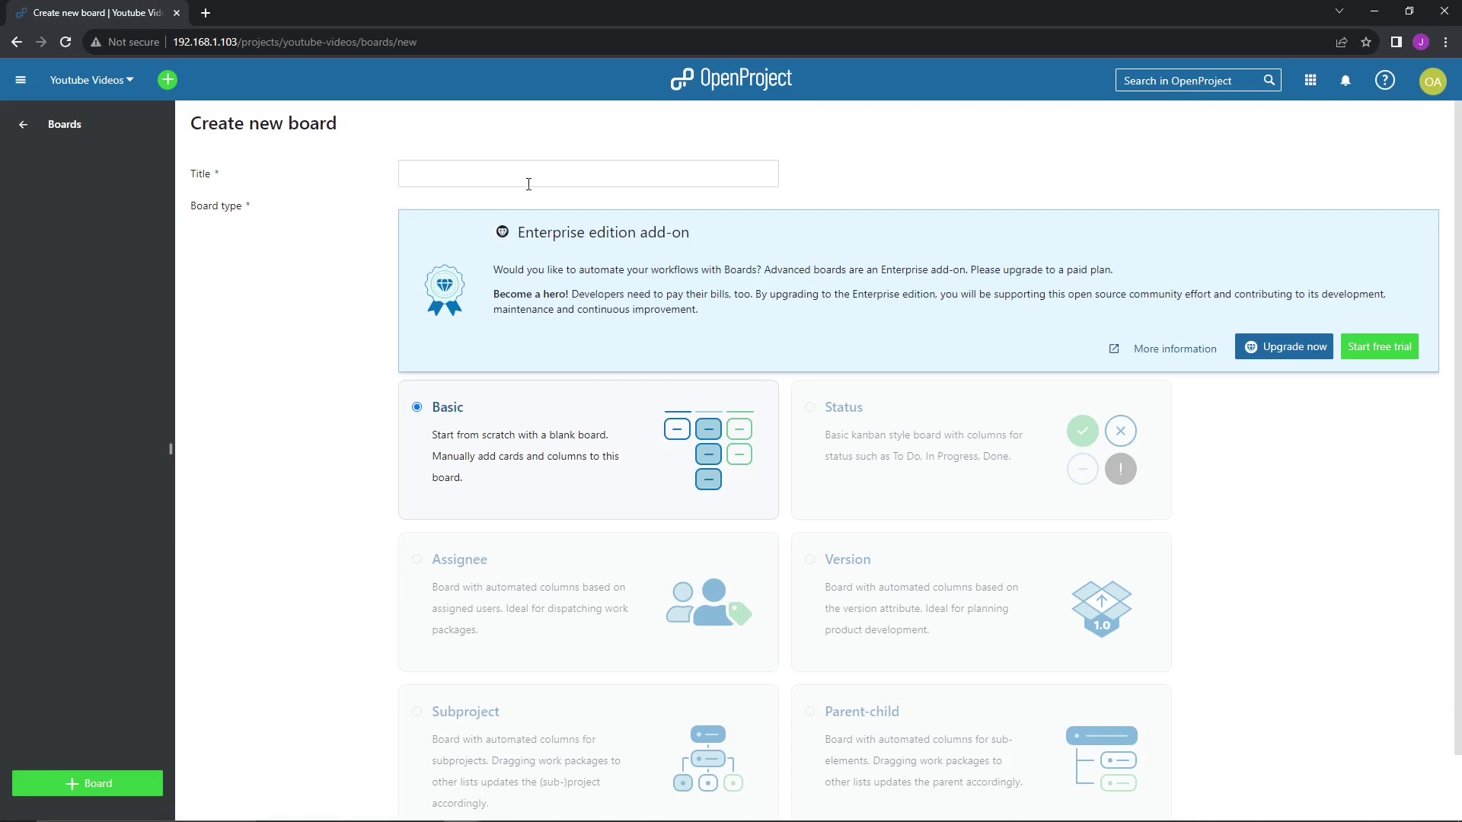
click(470, 175)
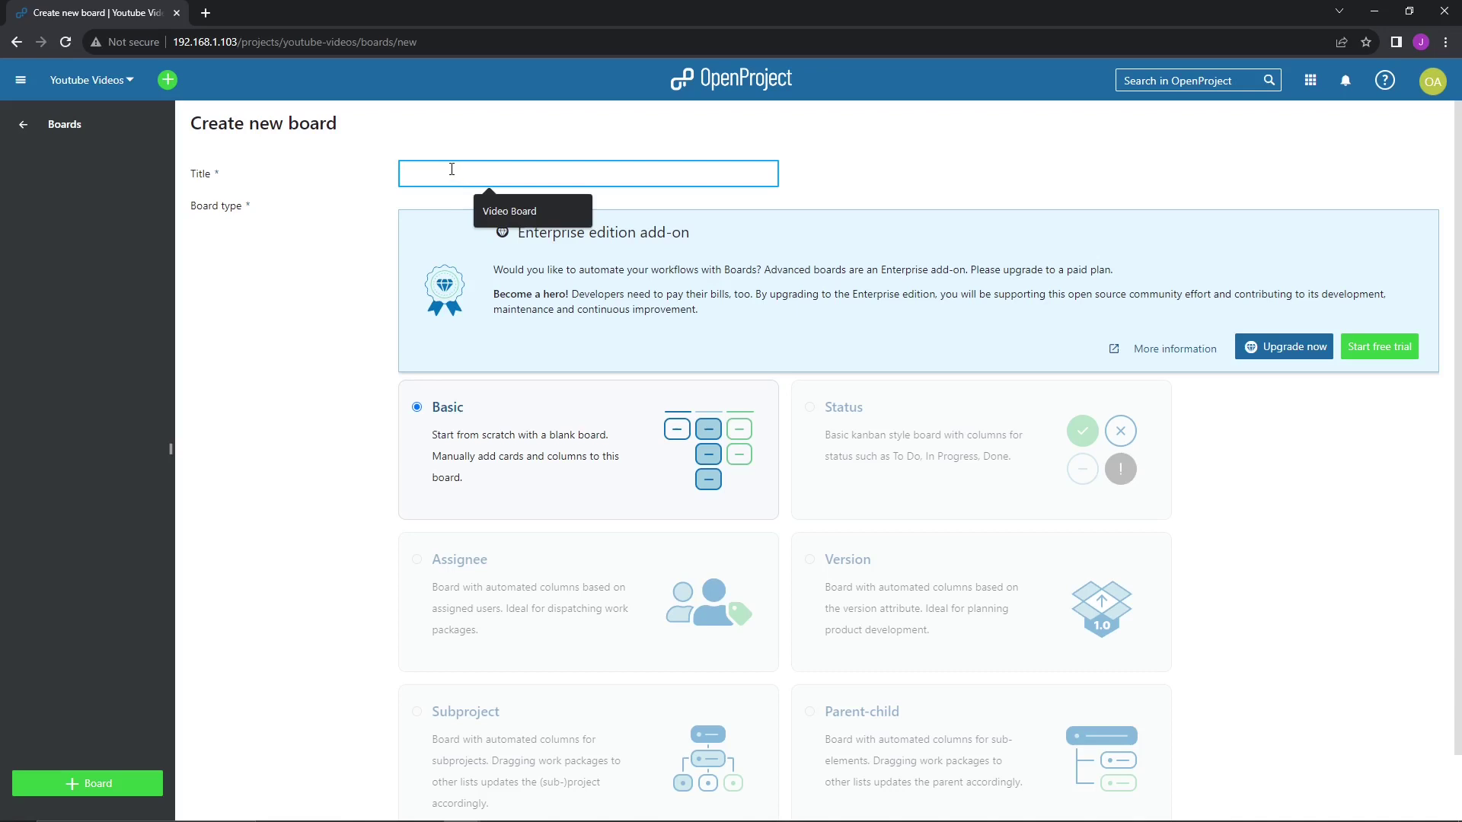
click(517, 213)
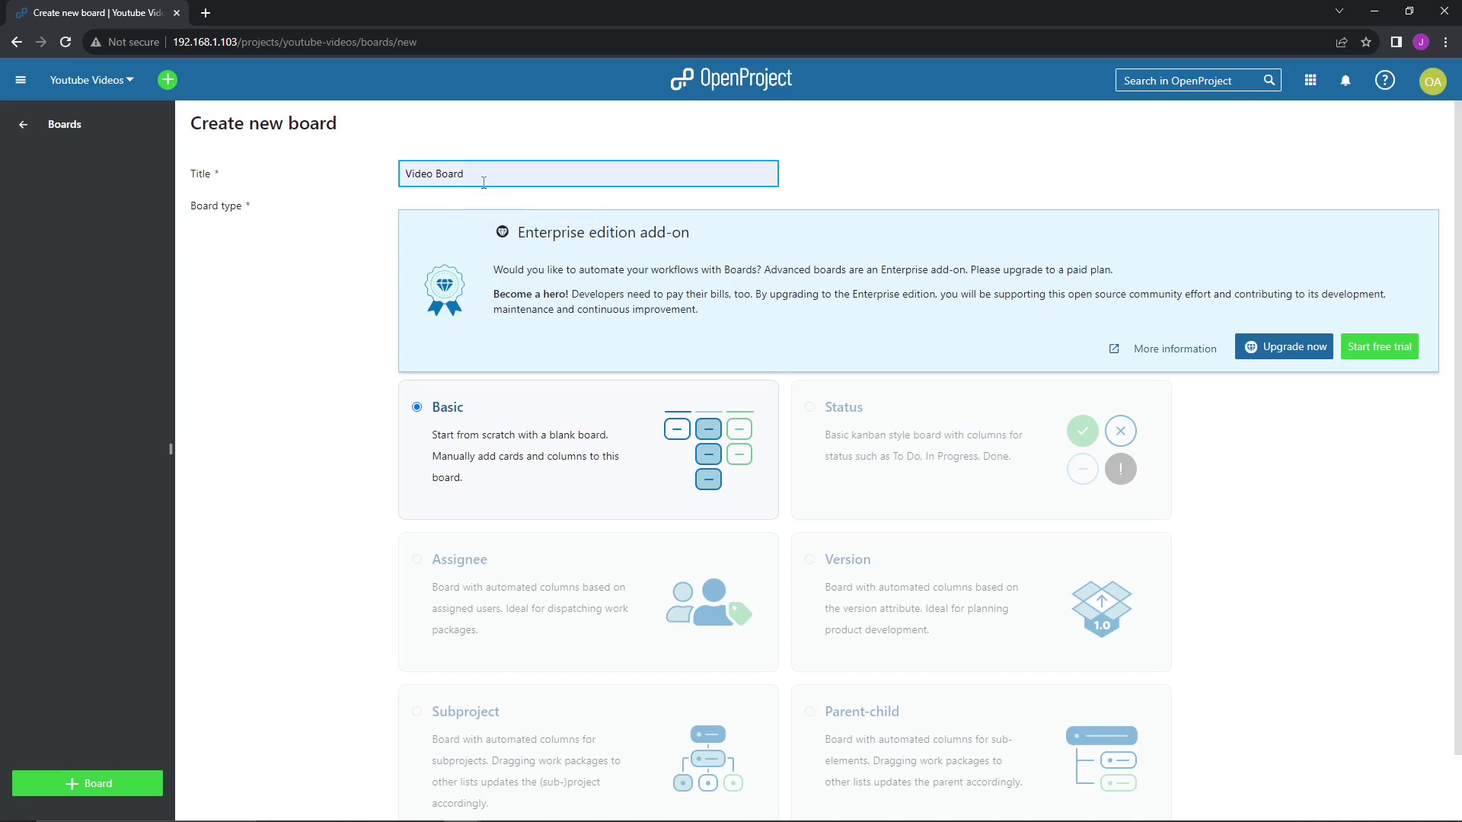
scroll(609, 297, down, 1)
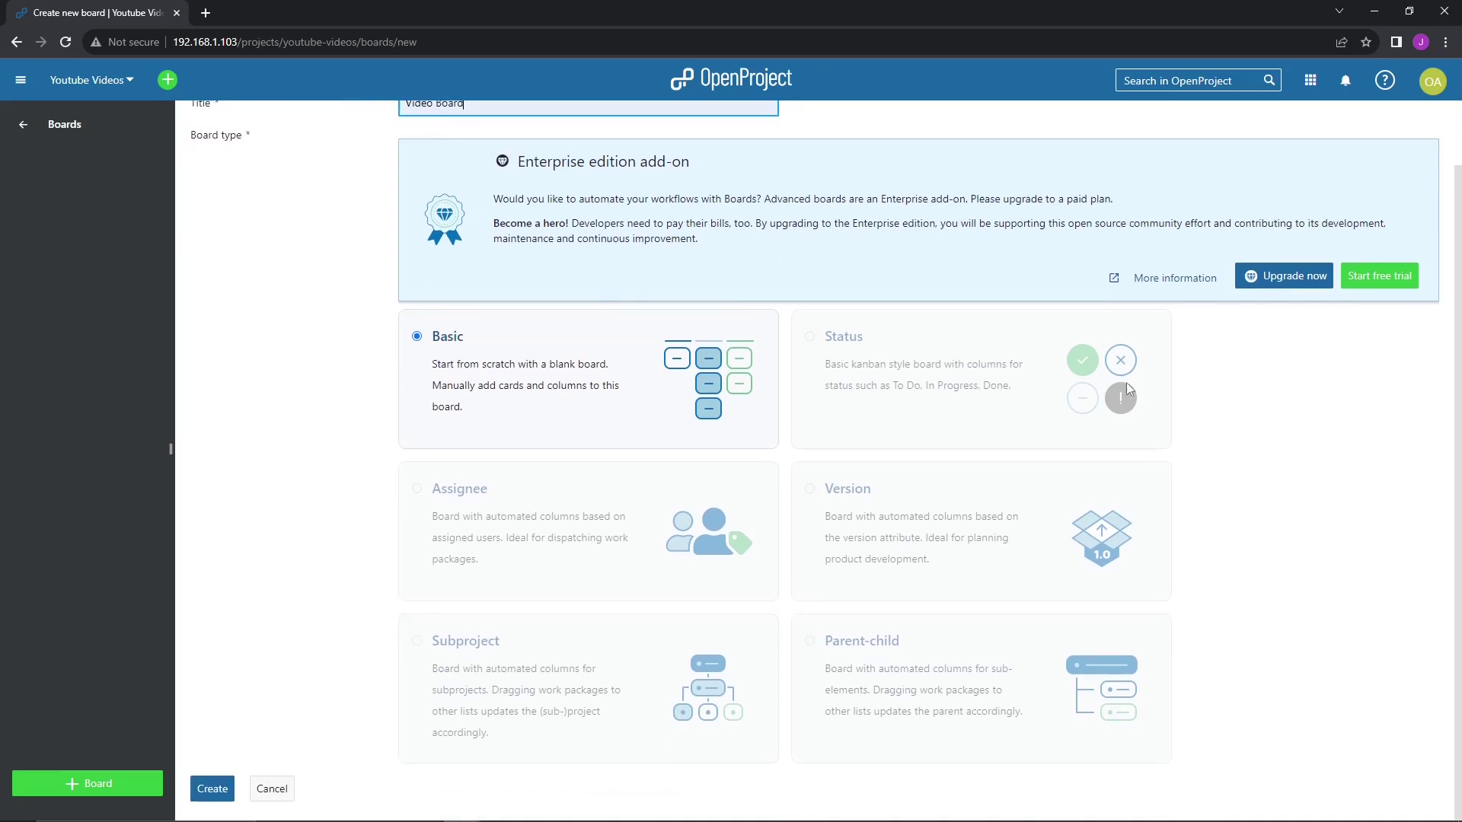
scroll(647, 291, up, 1)
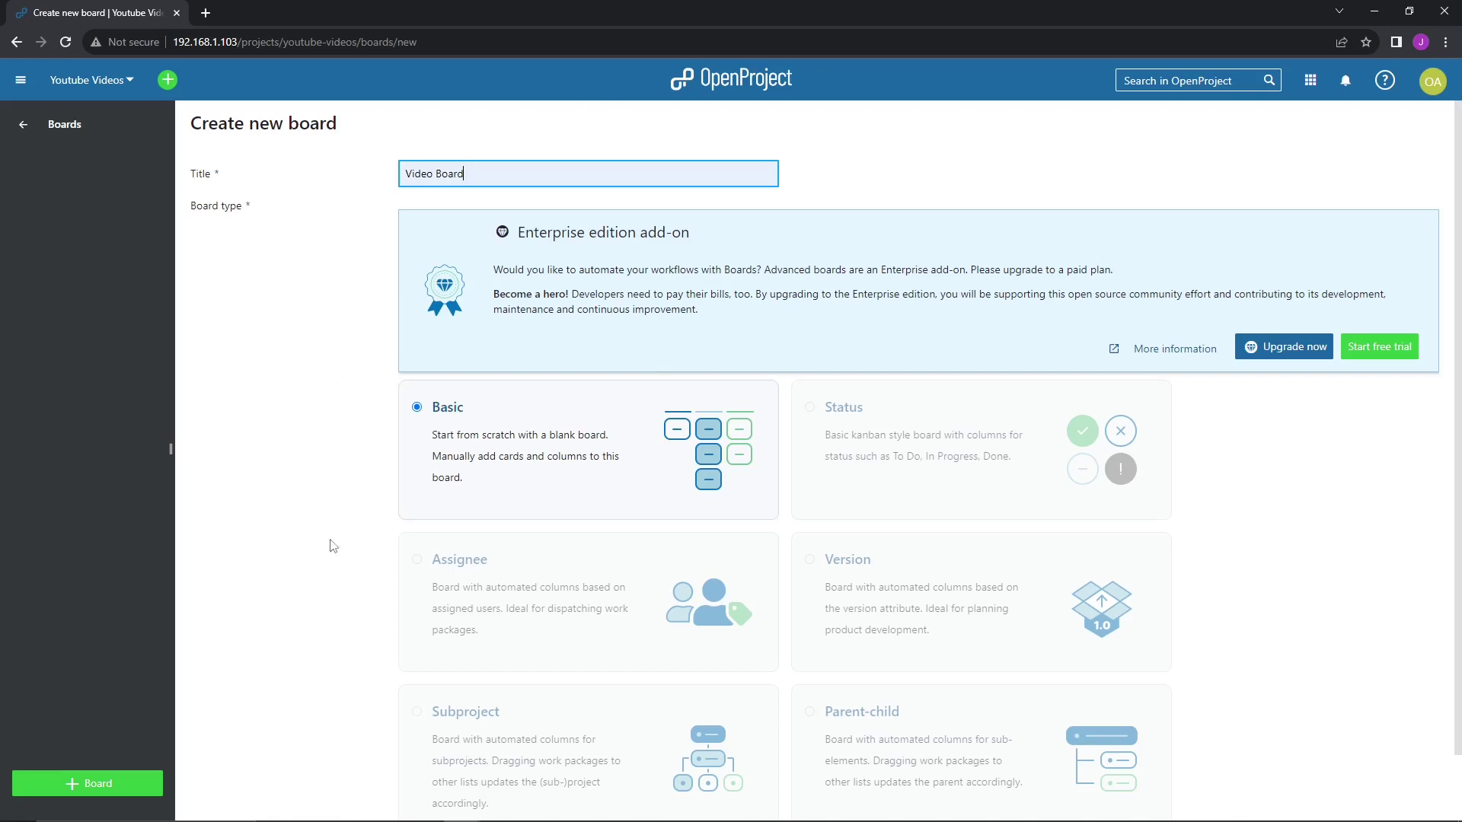
scroll(446, 315, down, 1)
scroll(446, 315, up, 1)
scroll(922, 454, down, 1)
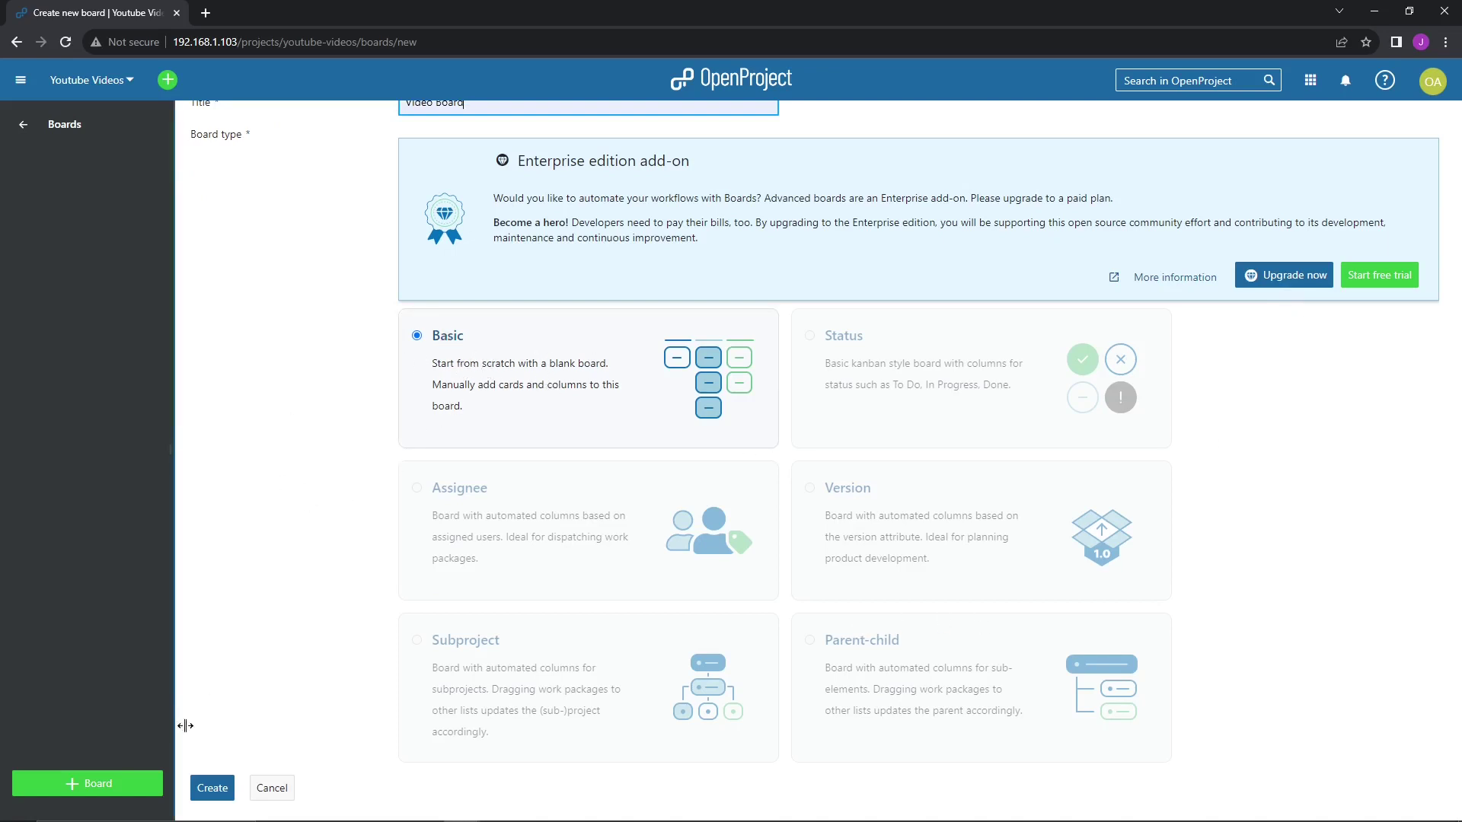
click(216, 795)
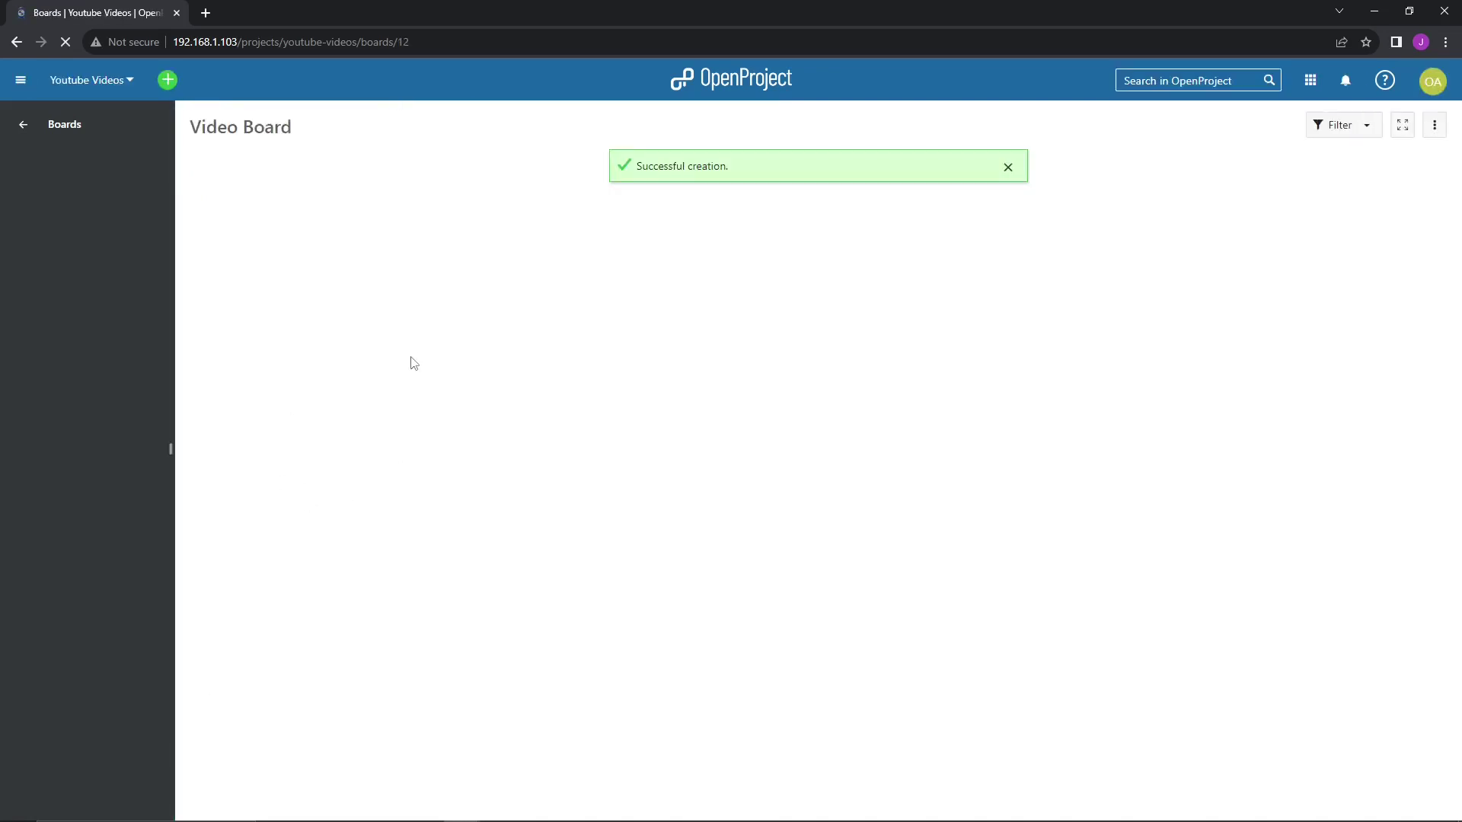
- Rename the board's Unnamed first list to Ideas
click(1008, 166)
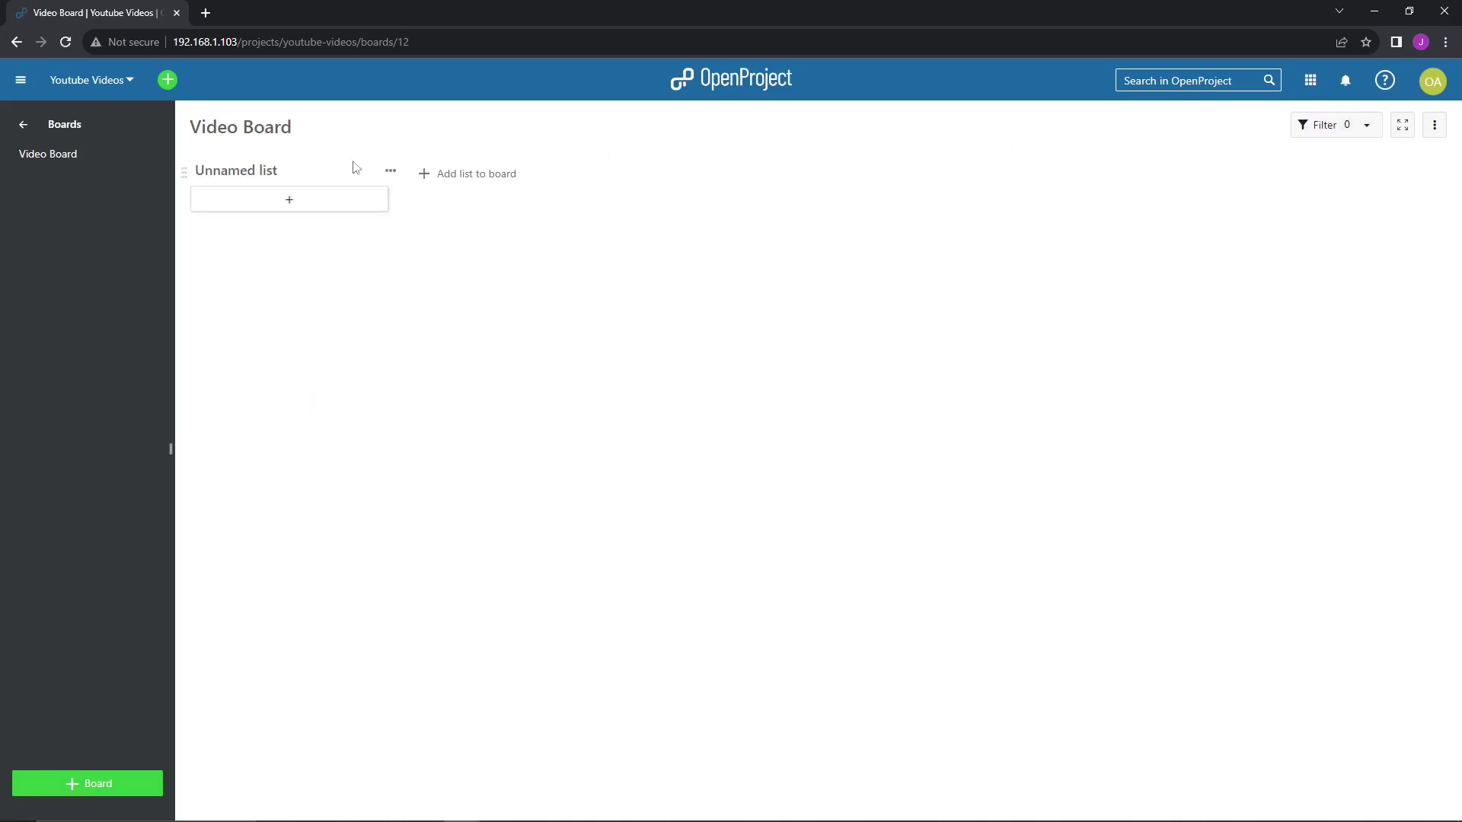
double_click(288, 187)
click(344, 380)
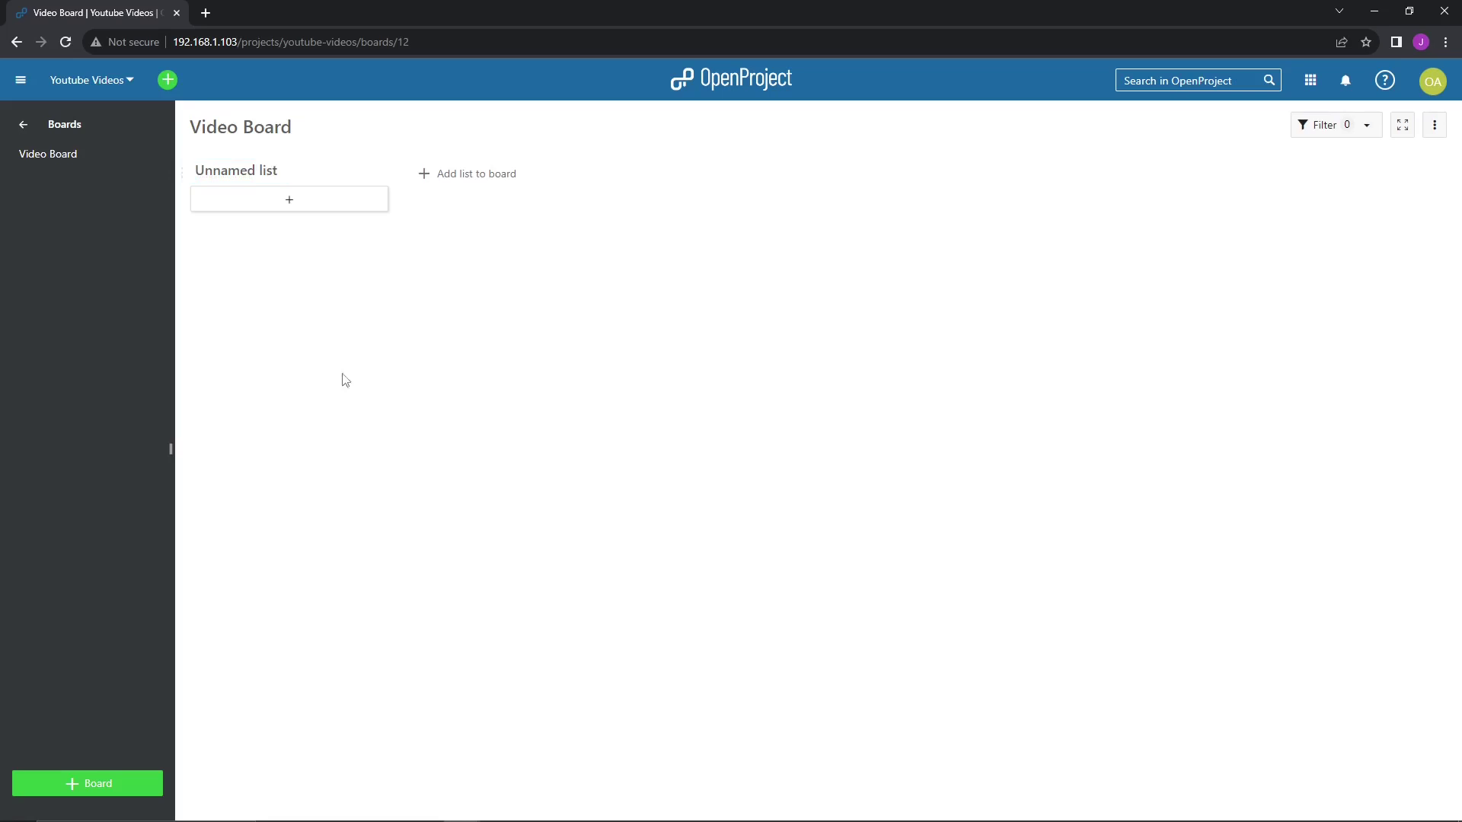
click(259, 173)
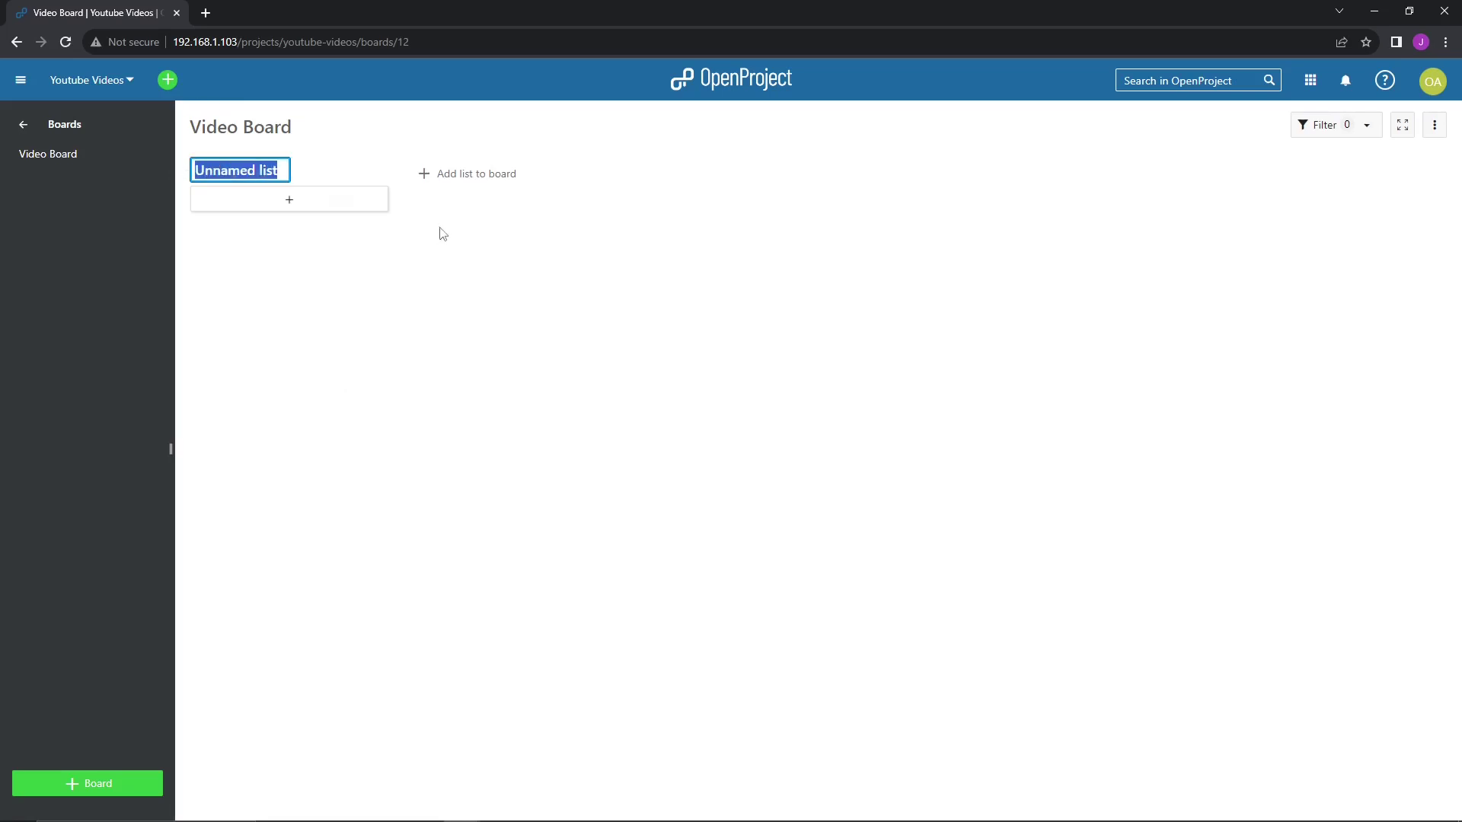
text(Ide)
key(BackSpace)
key(BackSpace)
key(BackSpace)
text(Ideas)
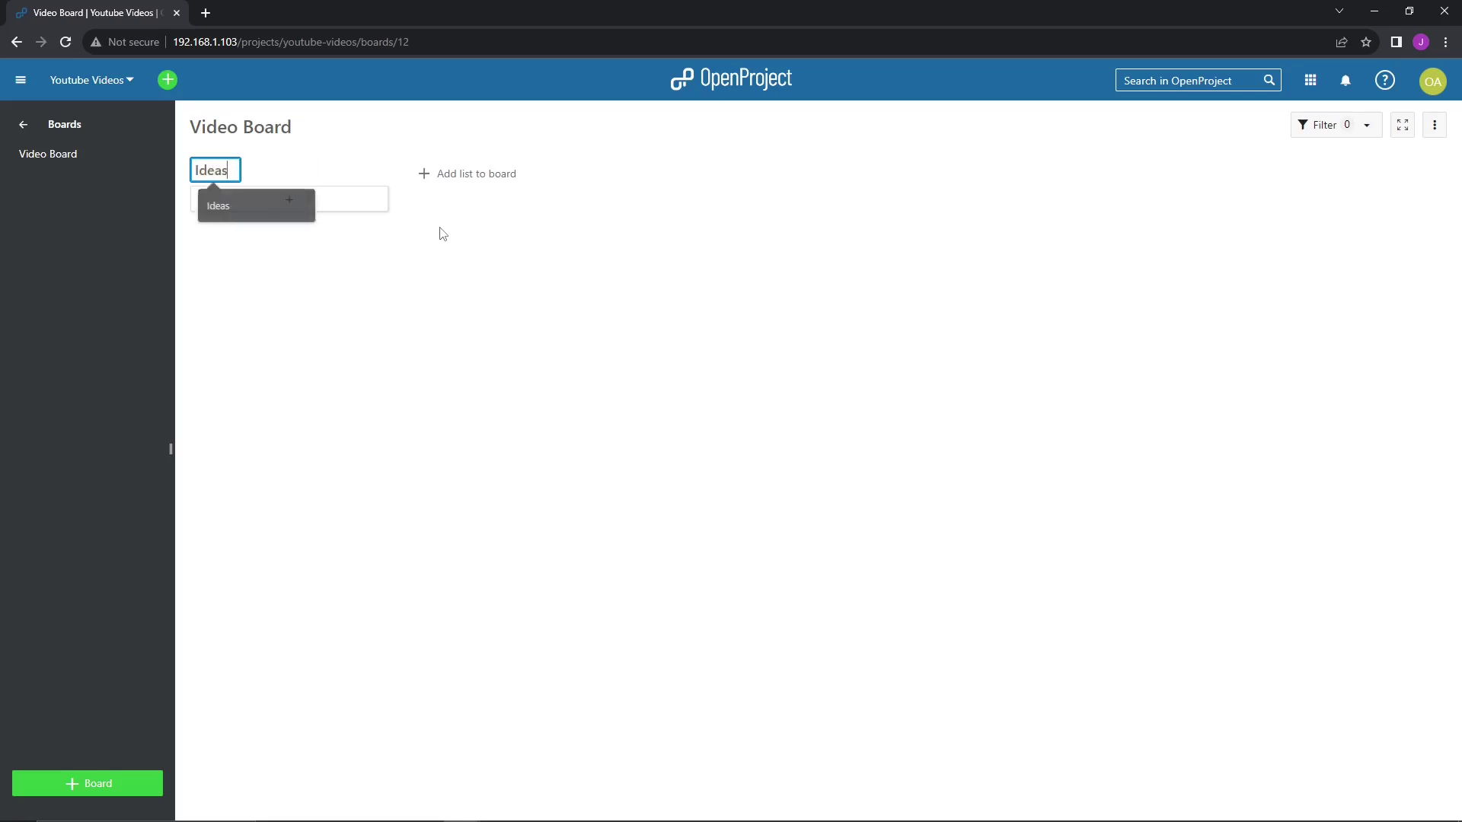
key(Return)
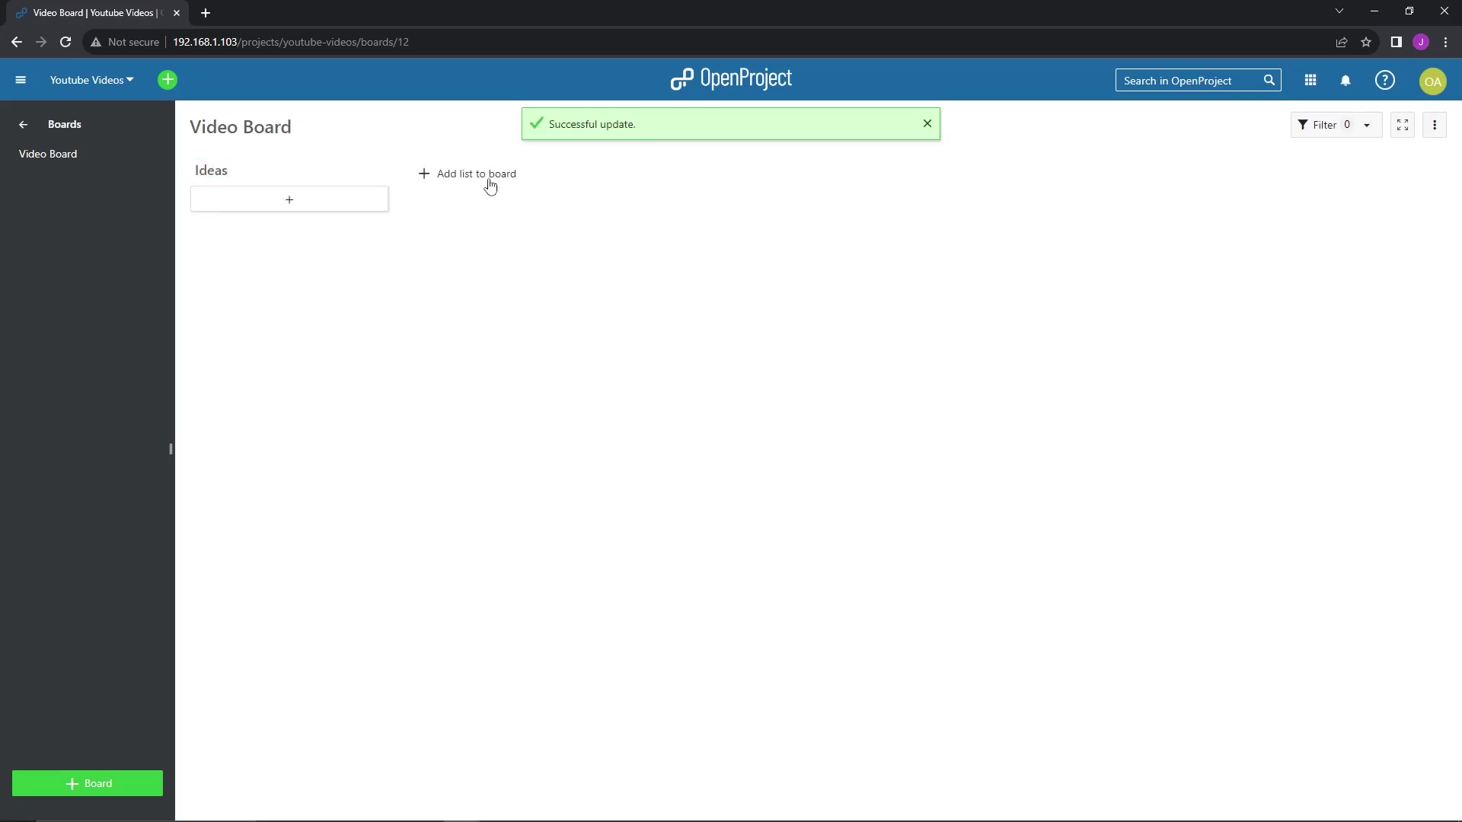
- Add two more lists named Recording and Upload
click(487, 174)
text(Recording)
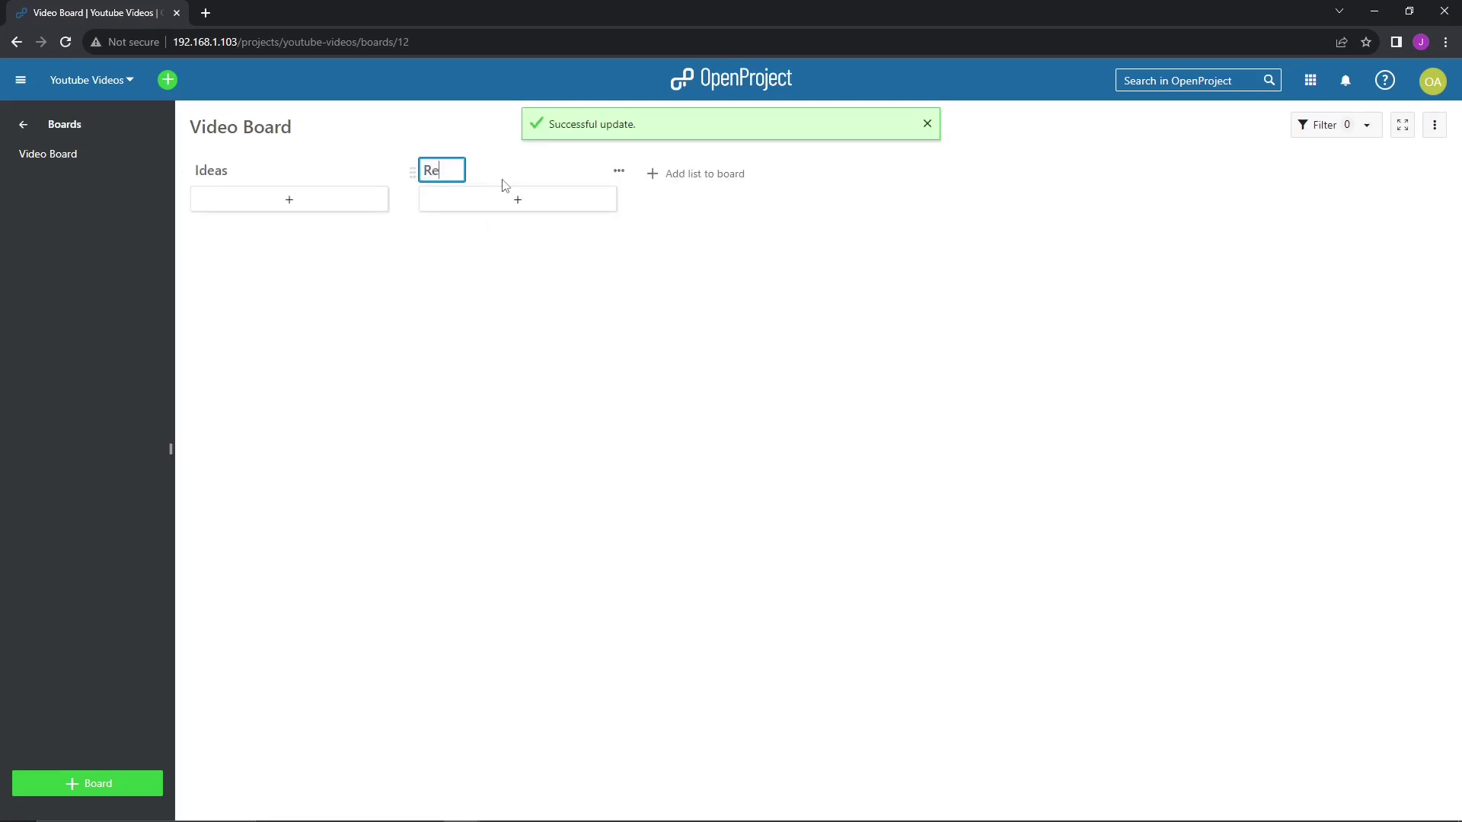
key(Return)
click(697, 178)
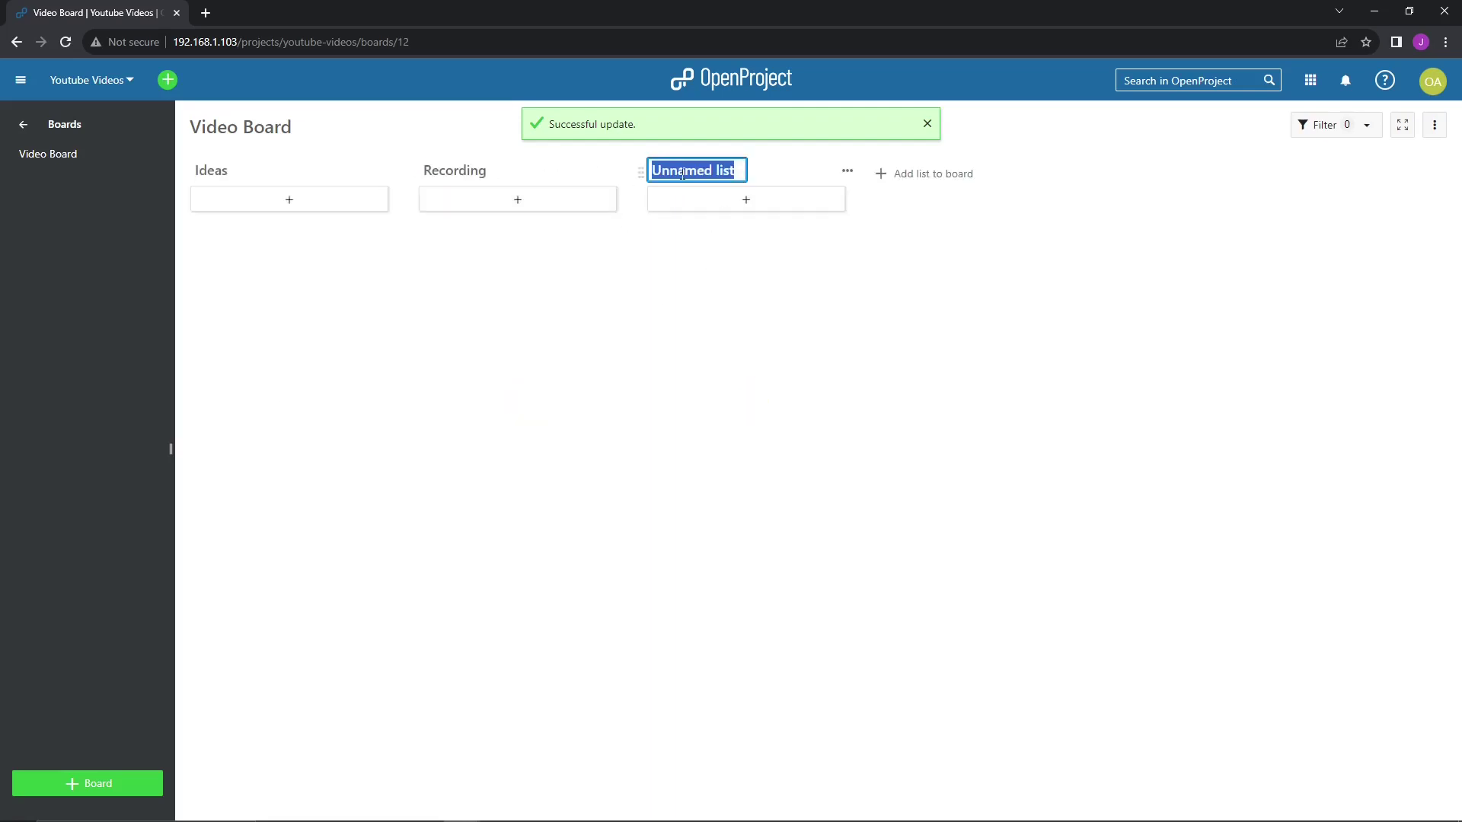
text(Upl)
key(Escape)
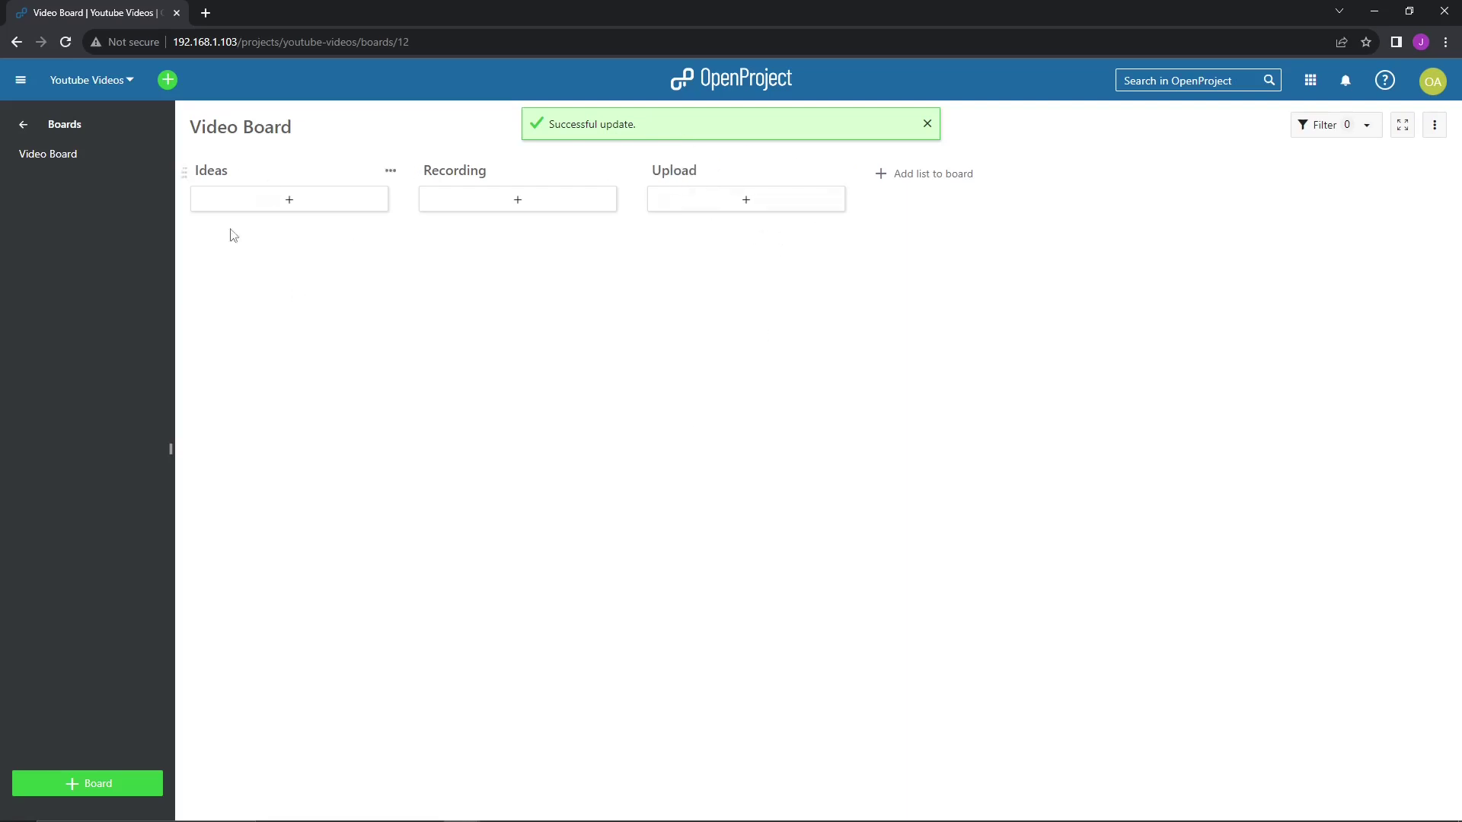
click(291, 200)
- Add a Task card 'Video Idea #1' to the Ideas list
click(220, 279)
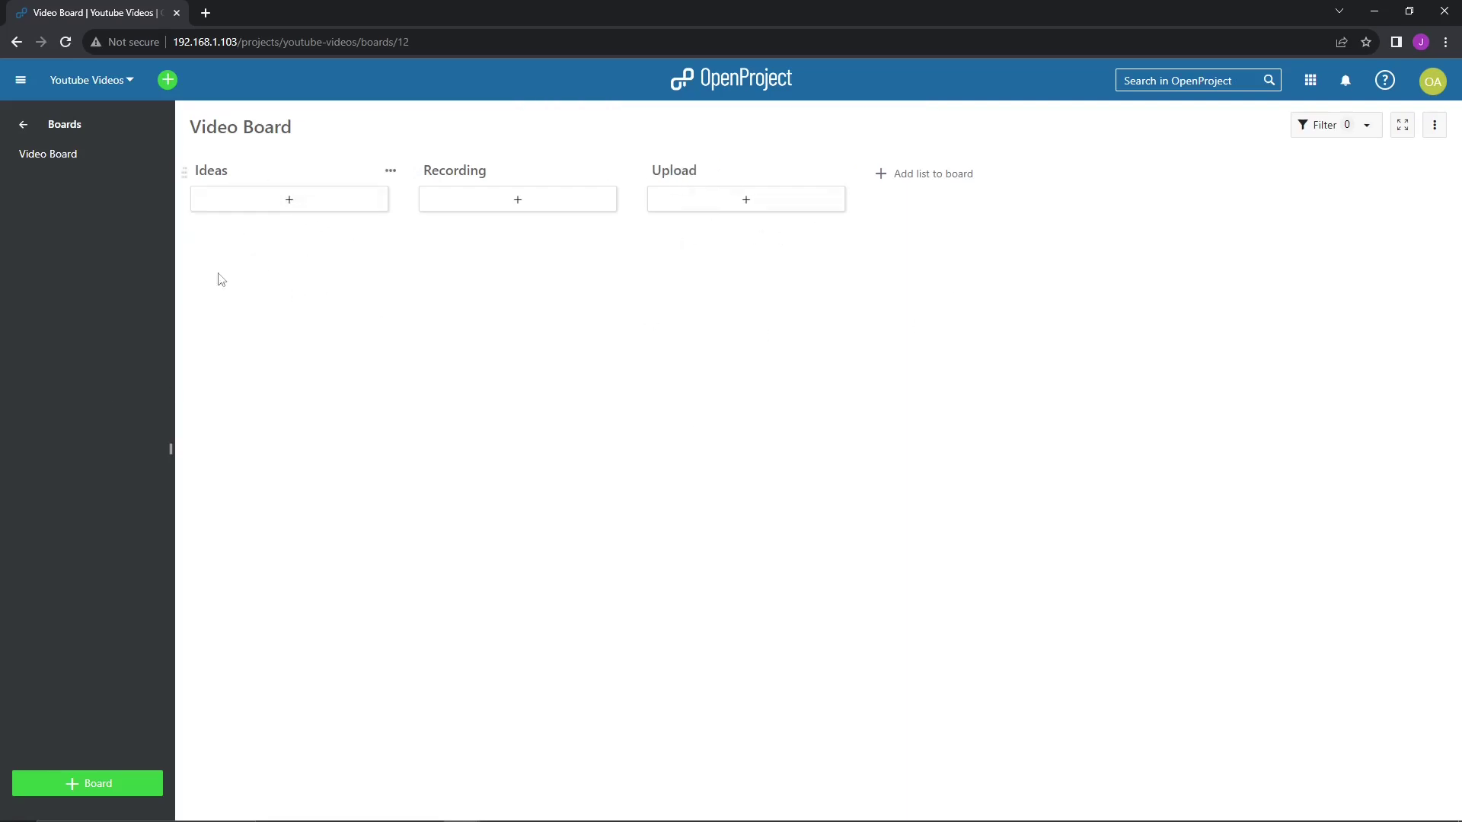
click(240, 264)
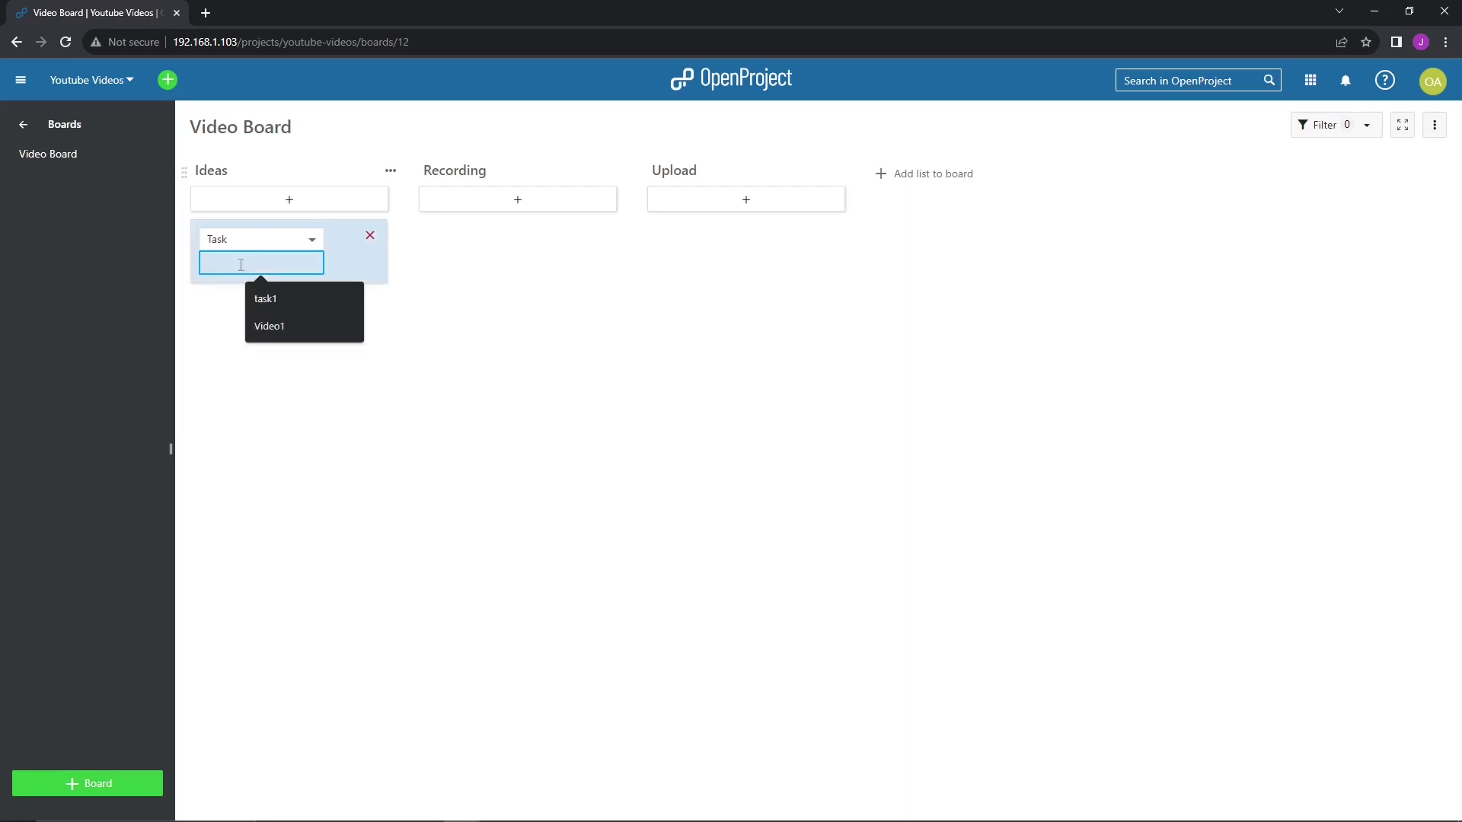
click(294, 244)
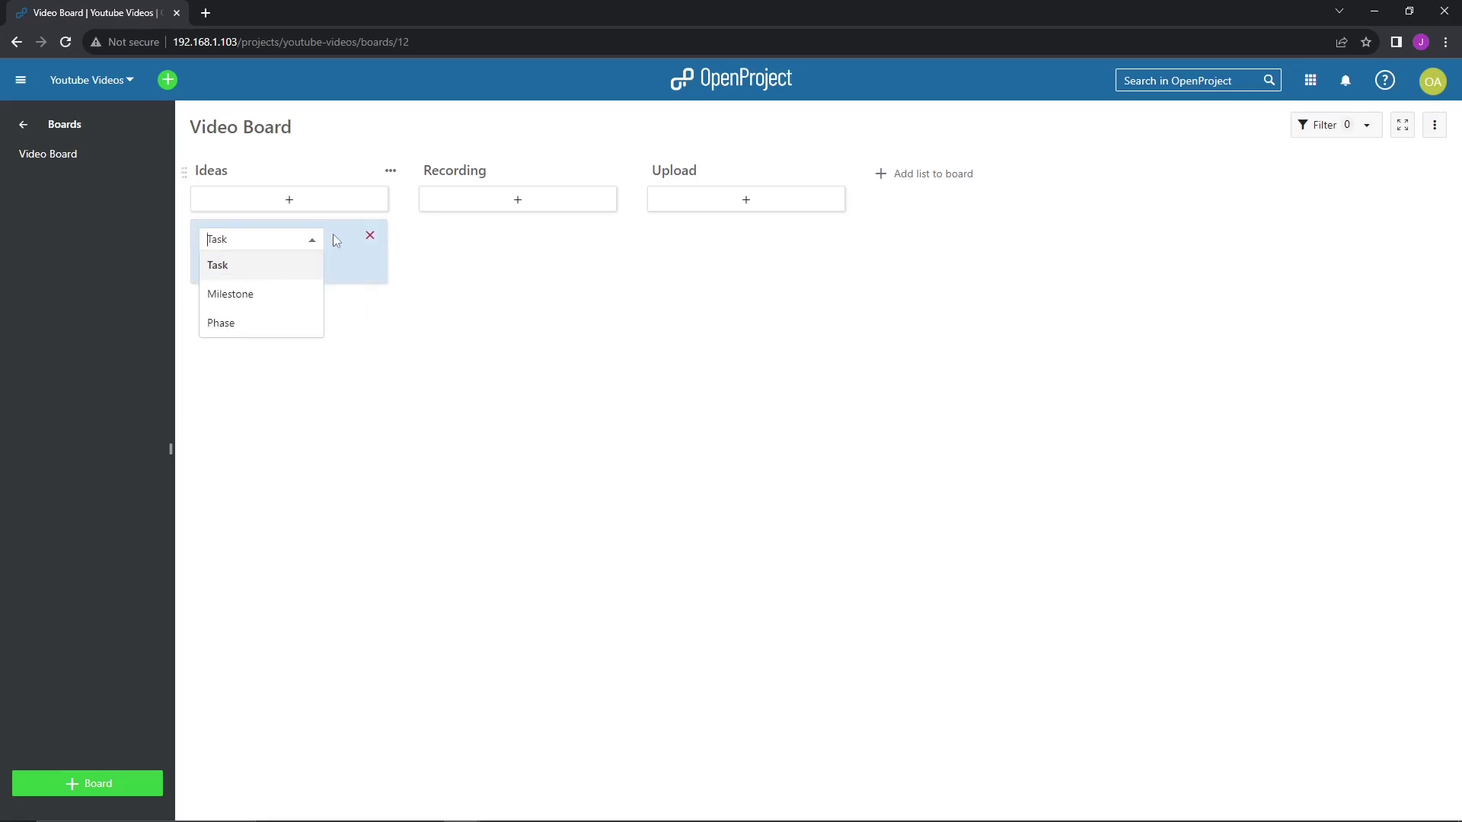
click(223, 266)
click(253, 264)
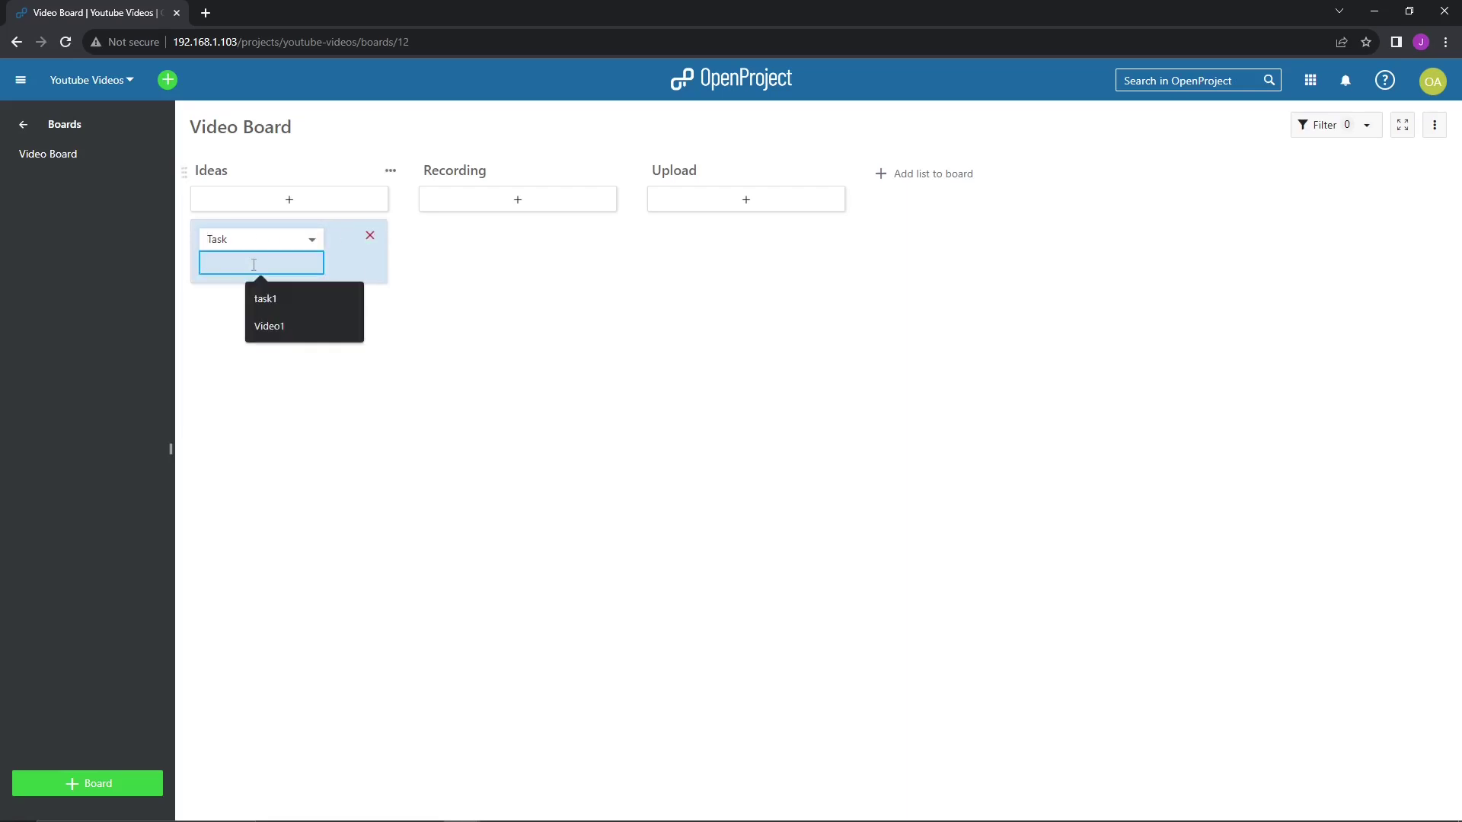
text(Video )
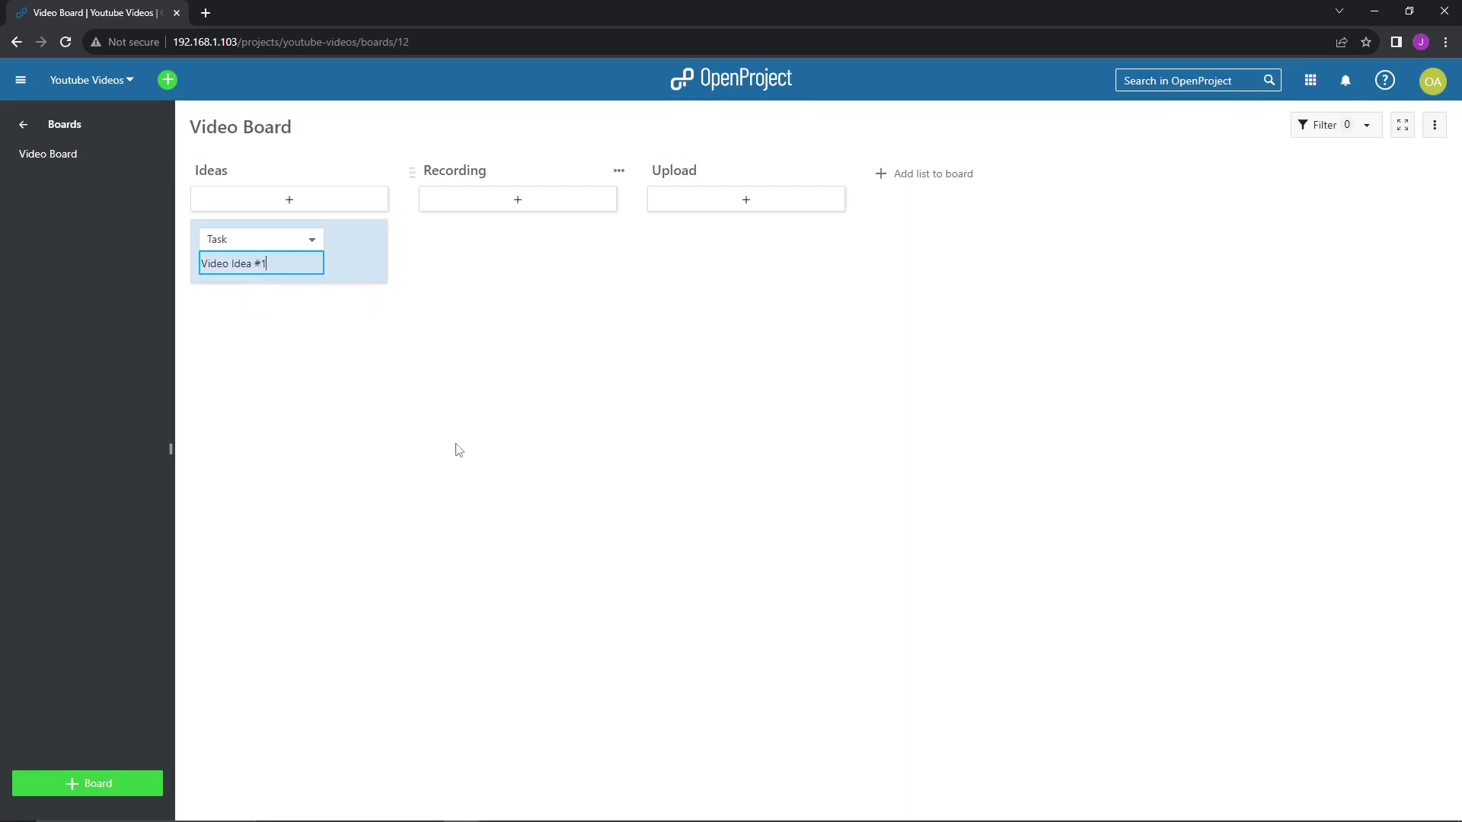
text(Idea #1)
key(Return)
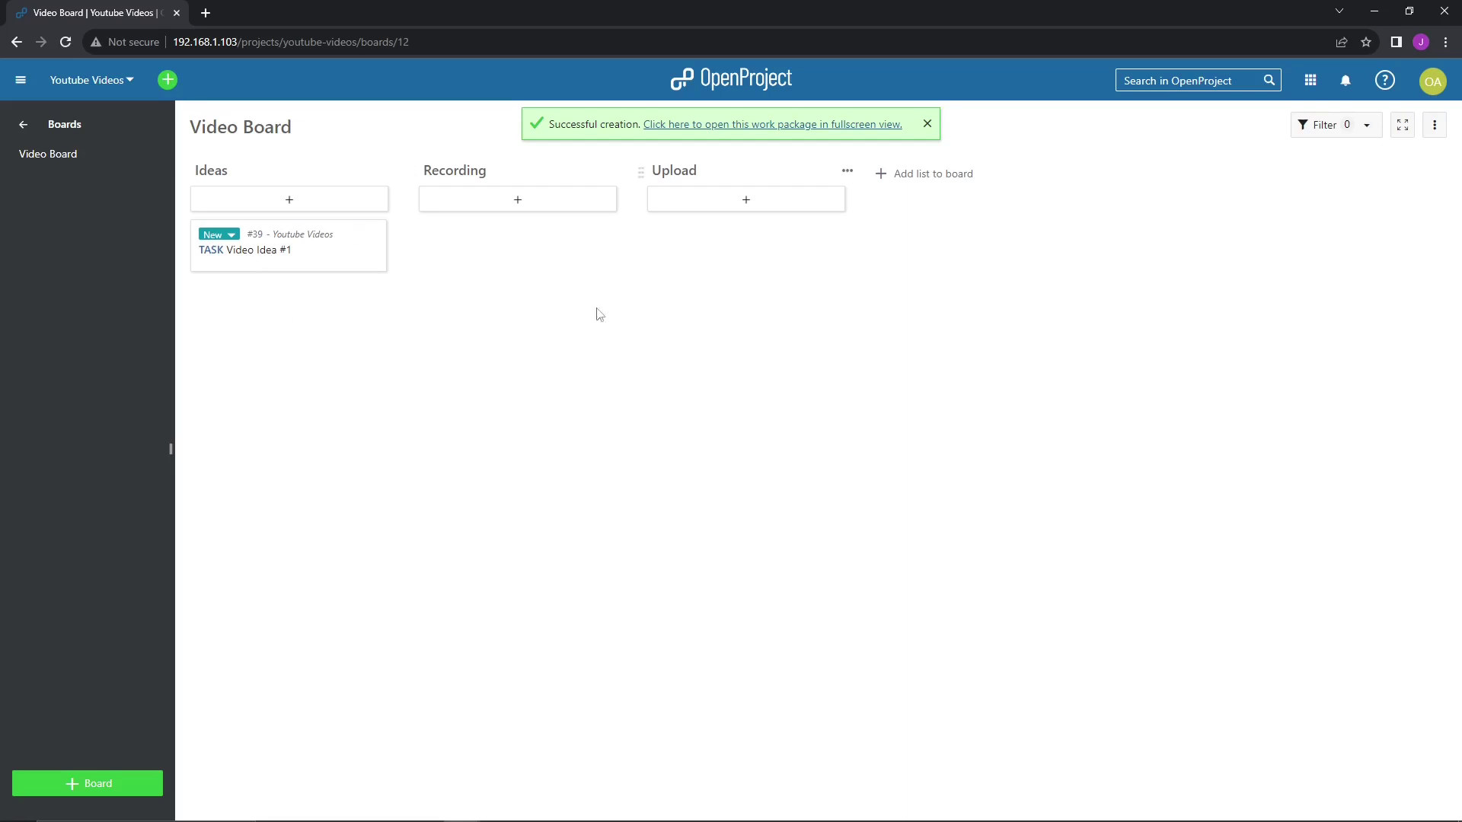
- Keep card #39's status at New and view it in full before returning to the board
click(226, 235)
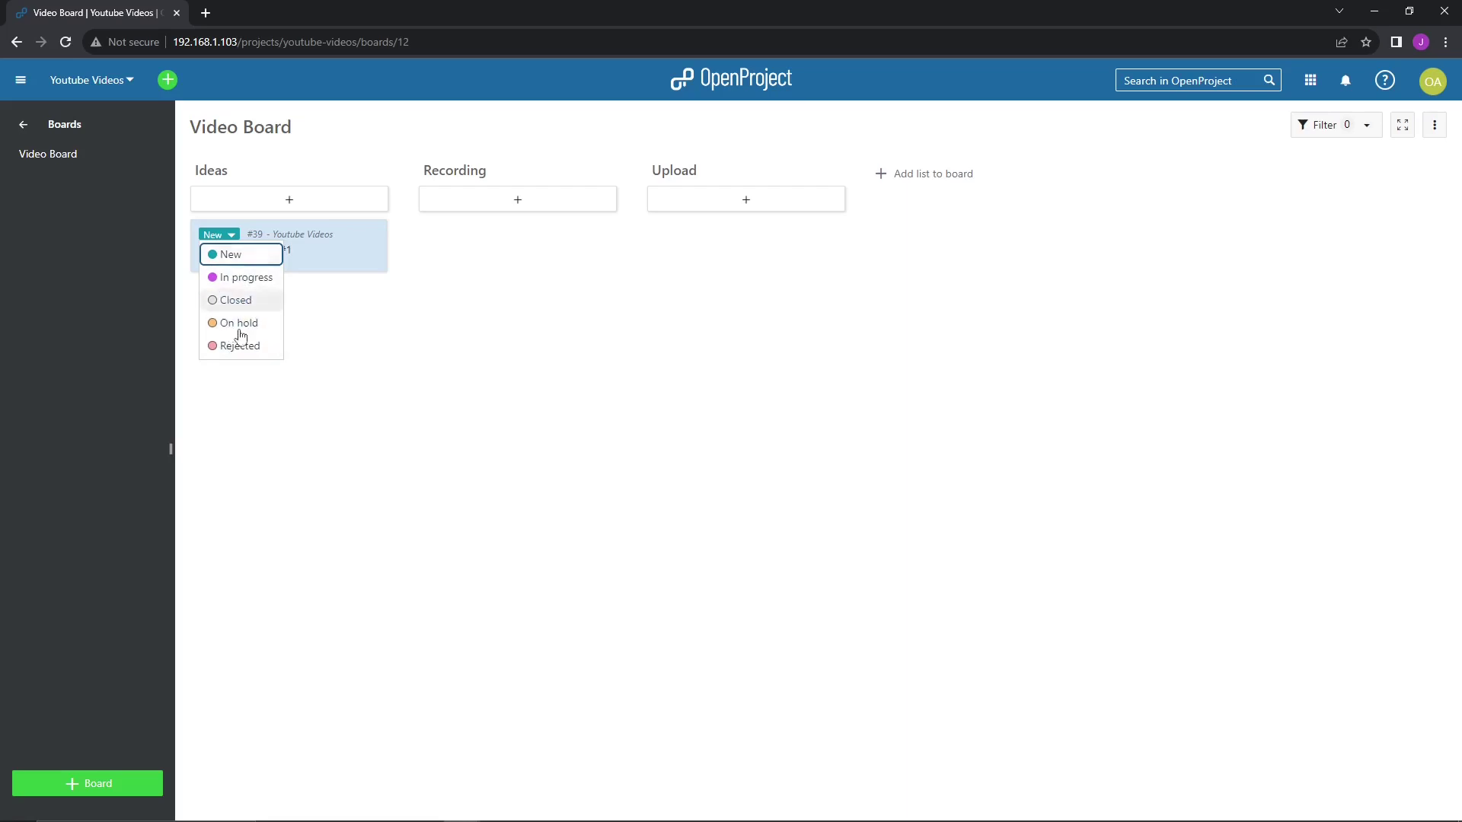
click(470, 455)
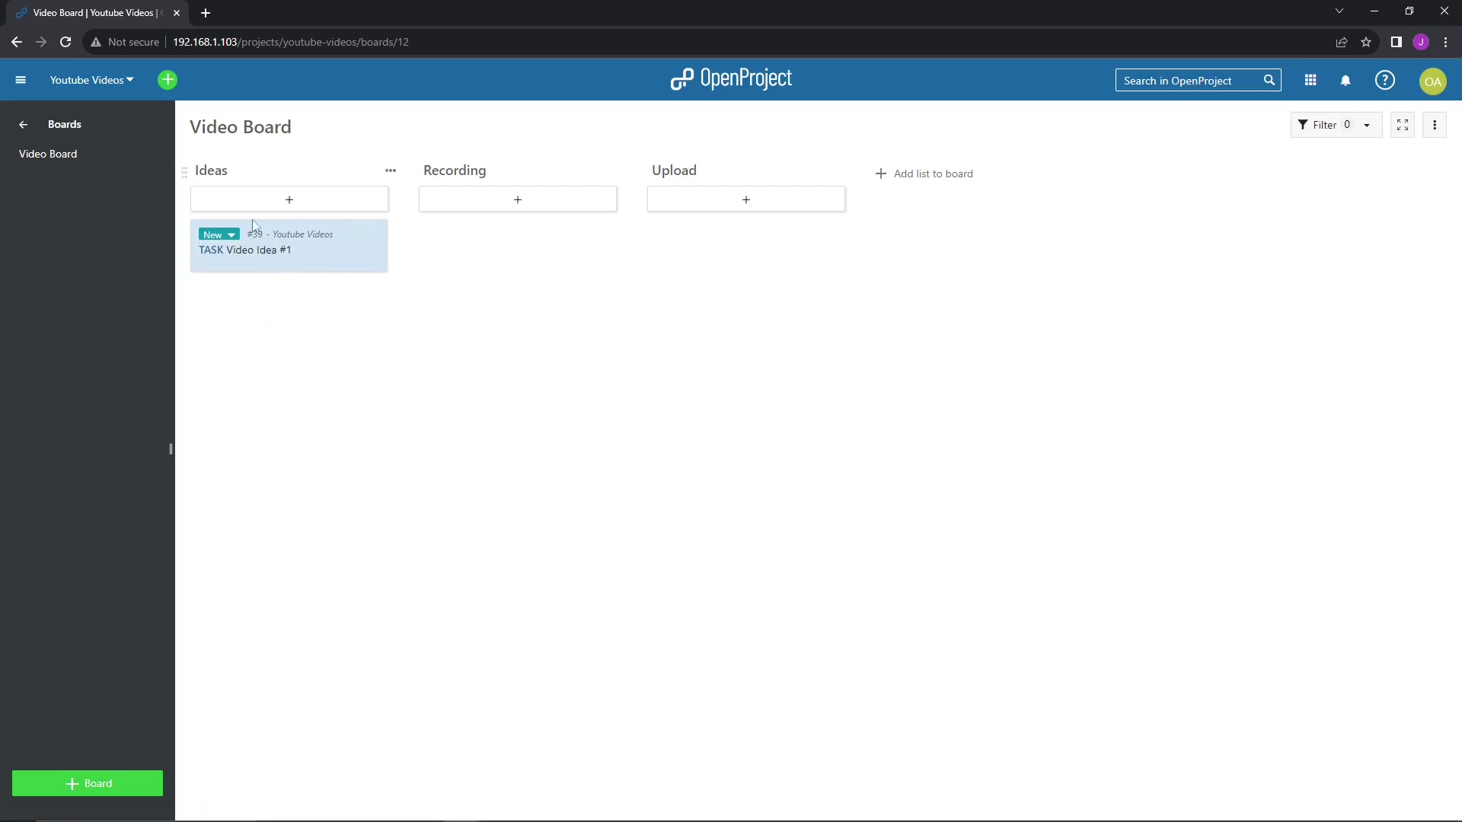
double_click(284, 259)
click(213, 144)
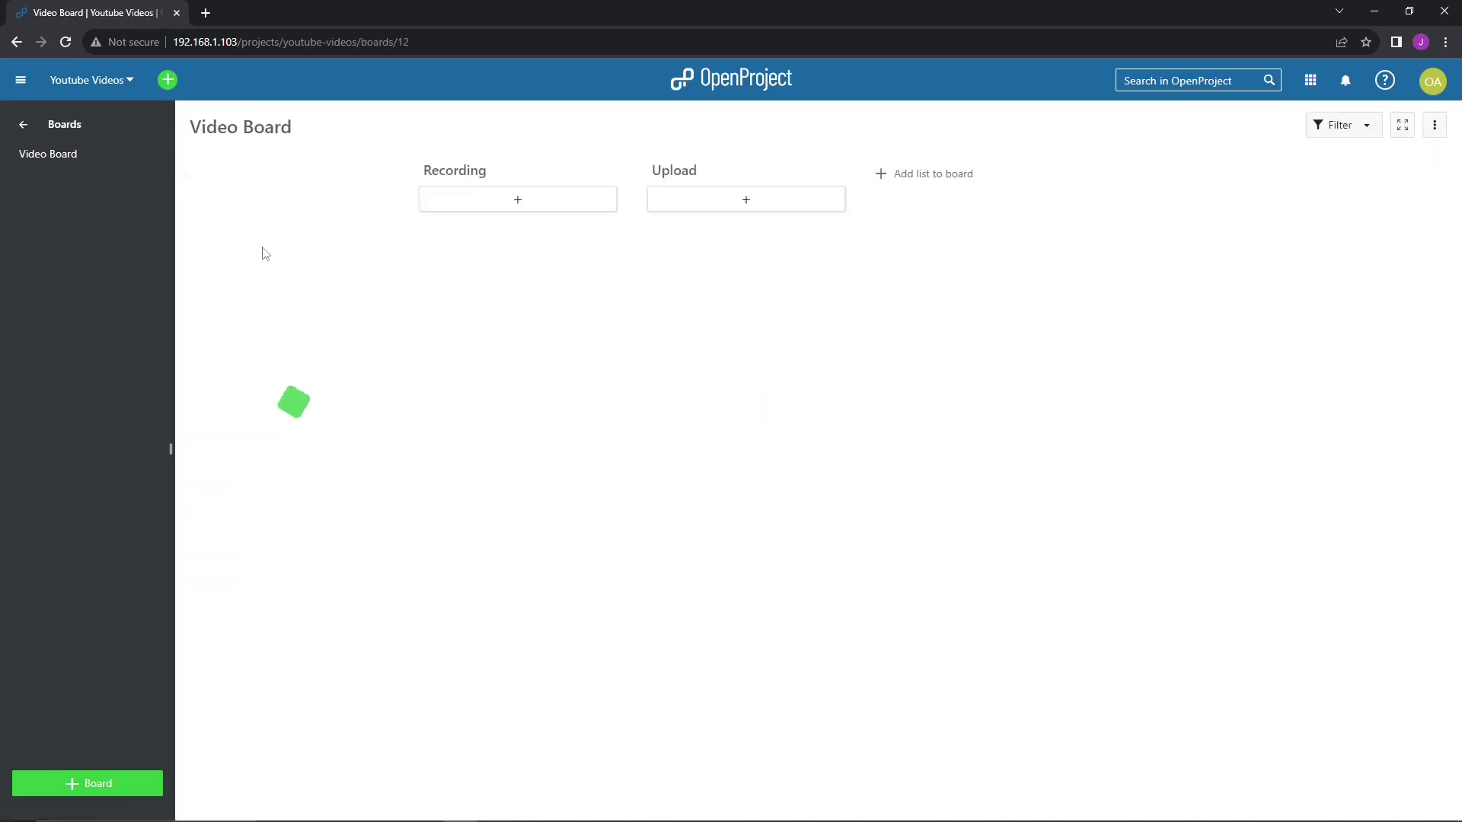
- Open card #39's details and save 12/14/2023 as both its start and finish date
right_click(299, 255)
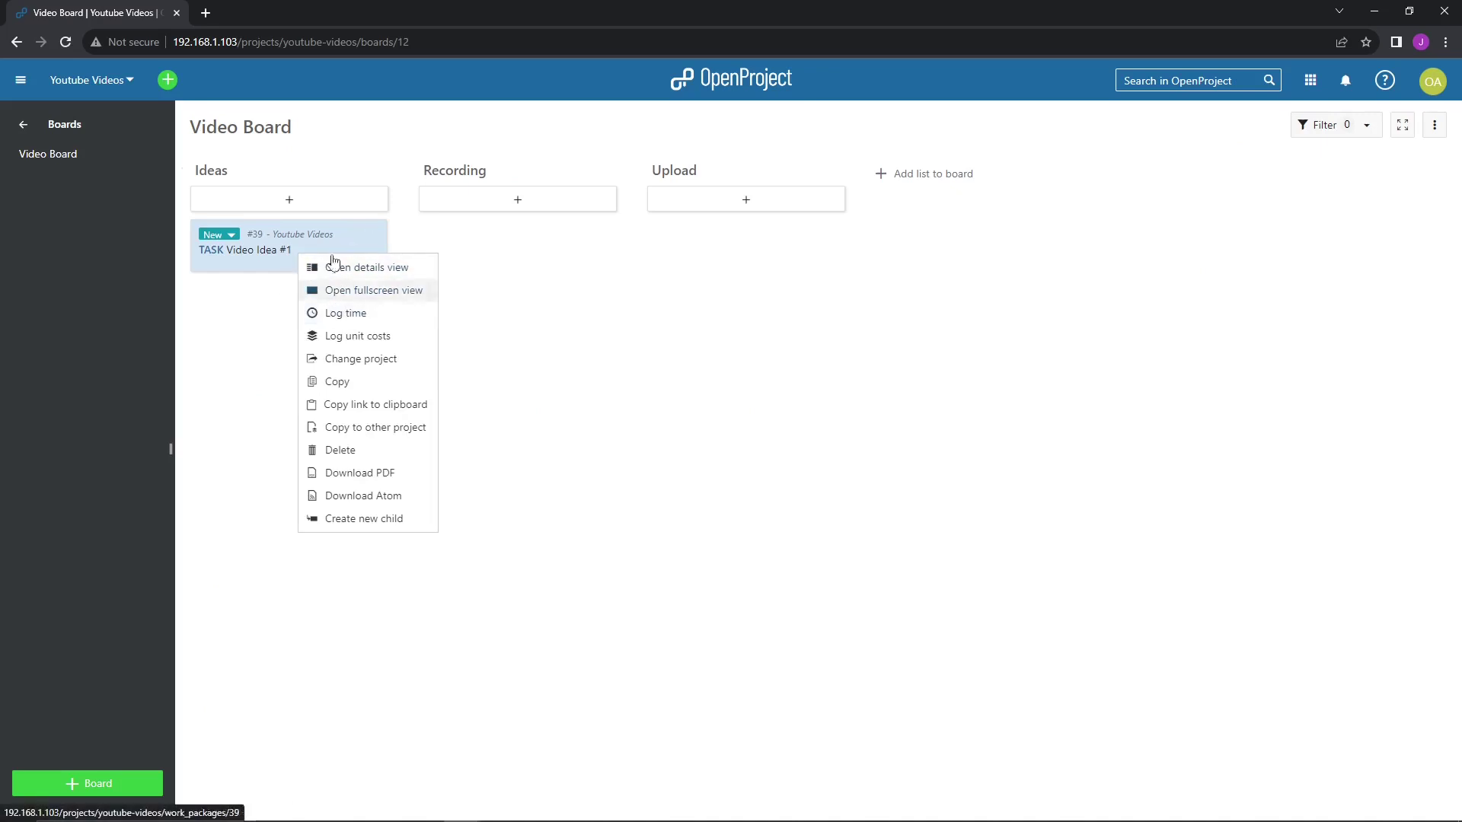
click(384, 268)
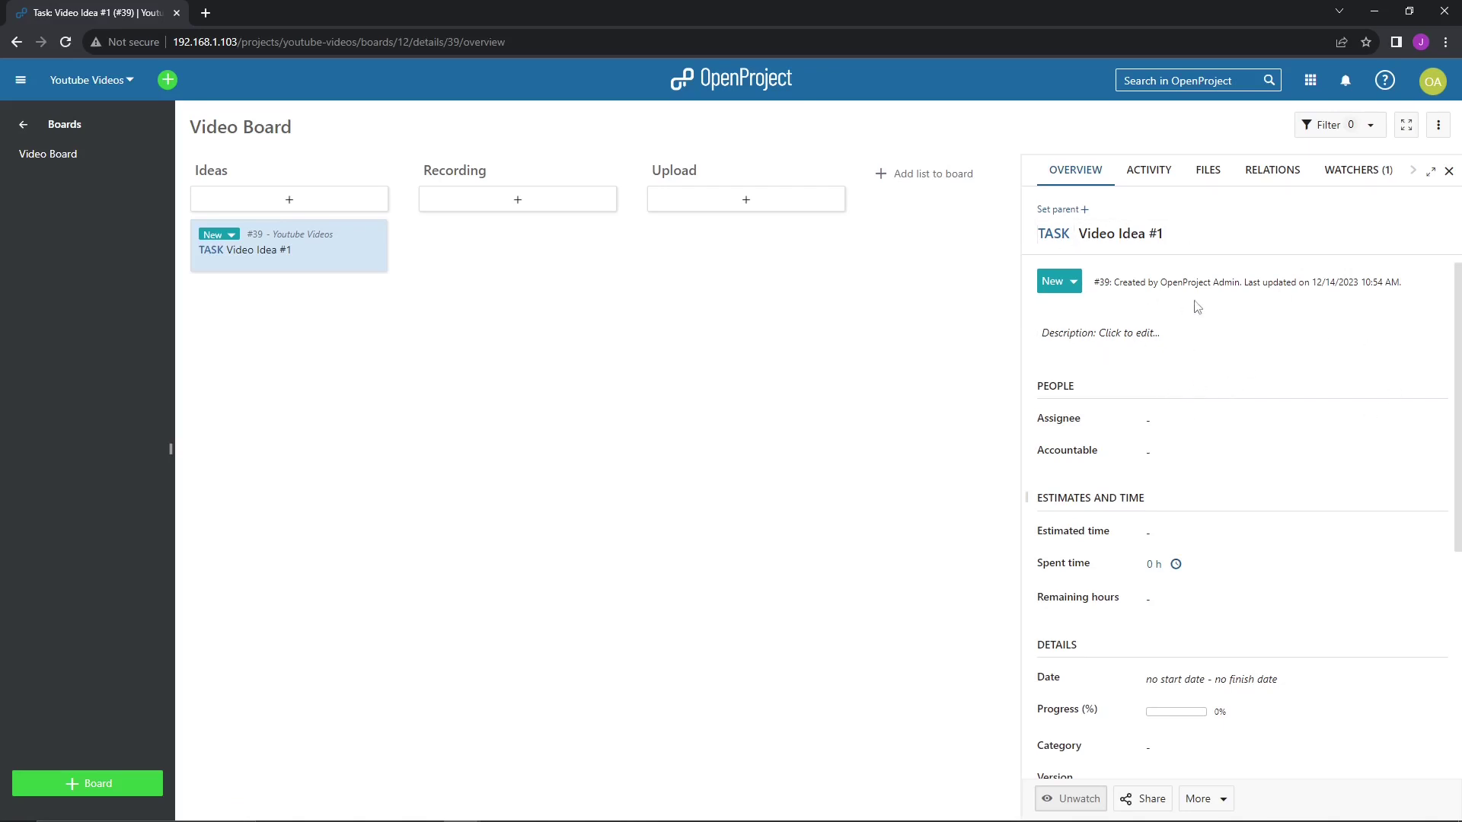
scroll(1259, 457, down, 1)
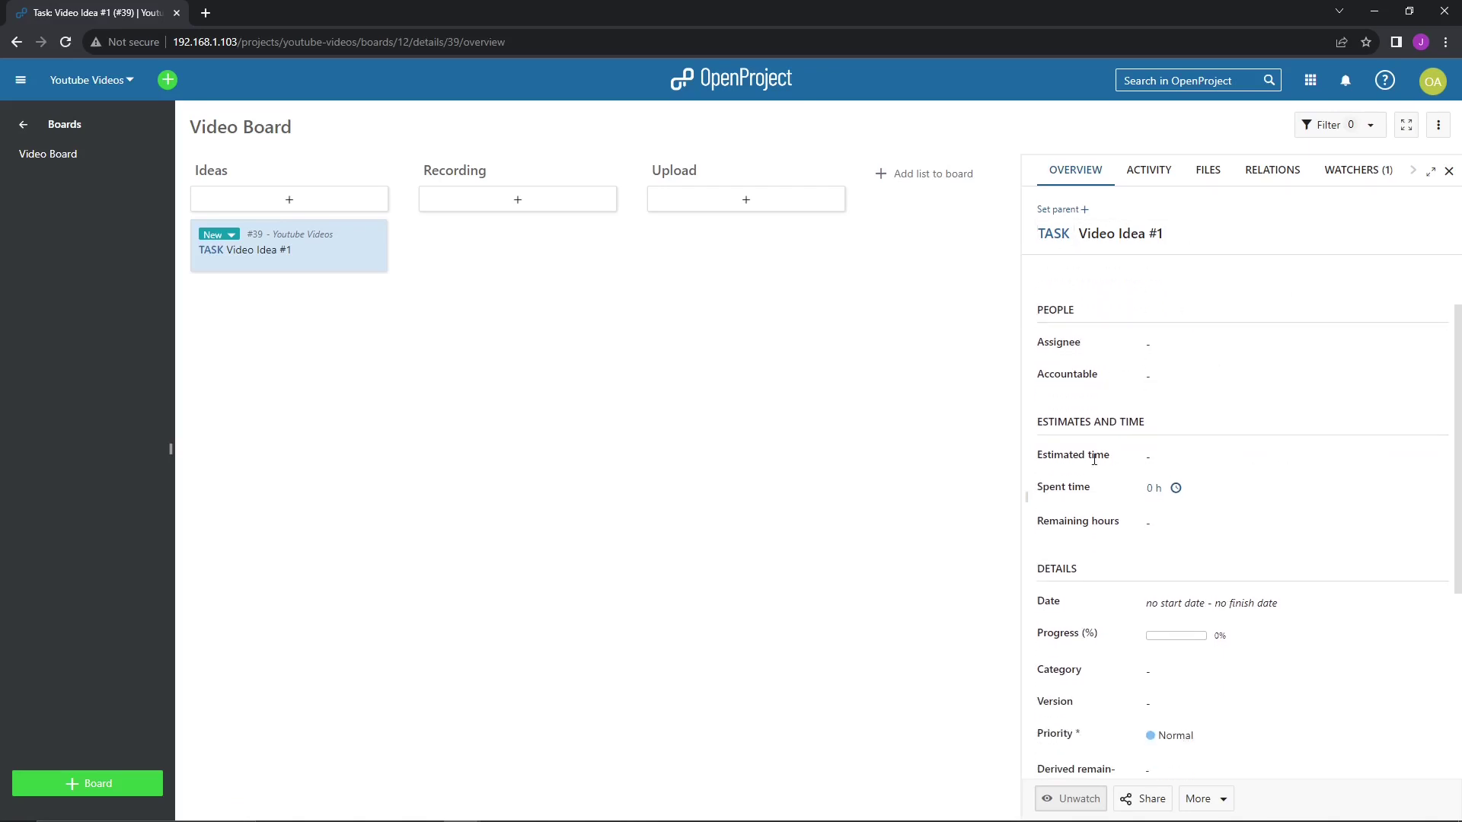
scroll(1094, 460, down, 1)
scroll(1207, 473, down, 1)
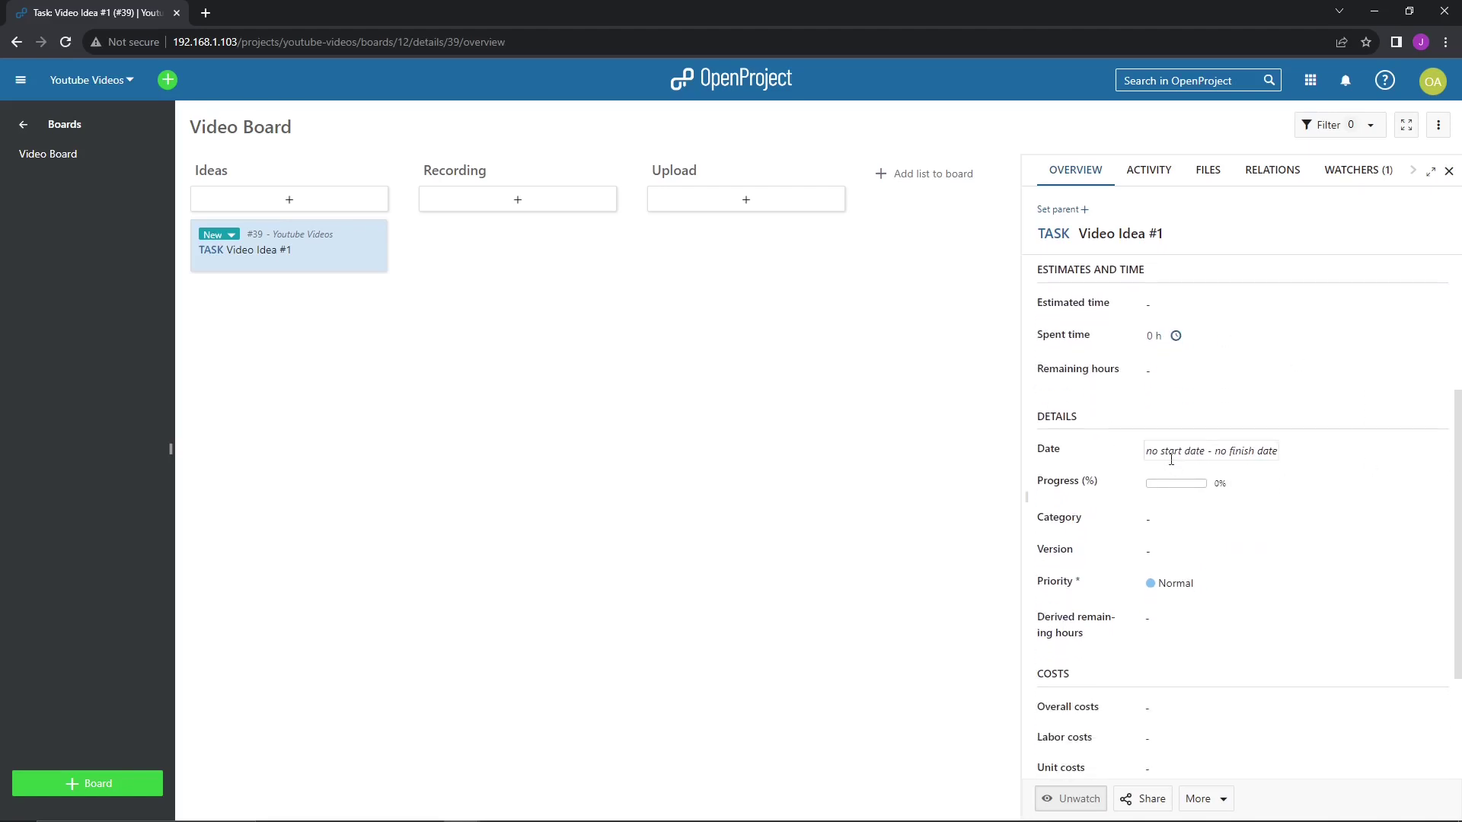
click(1169, 454)
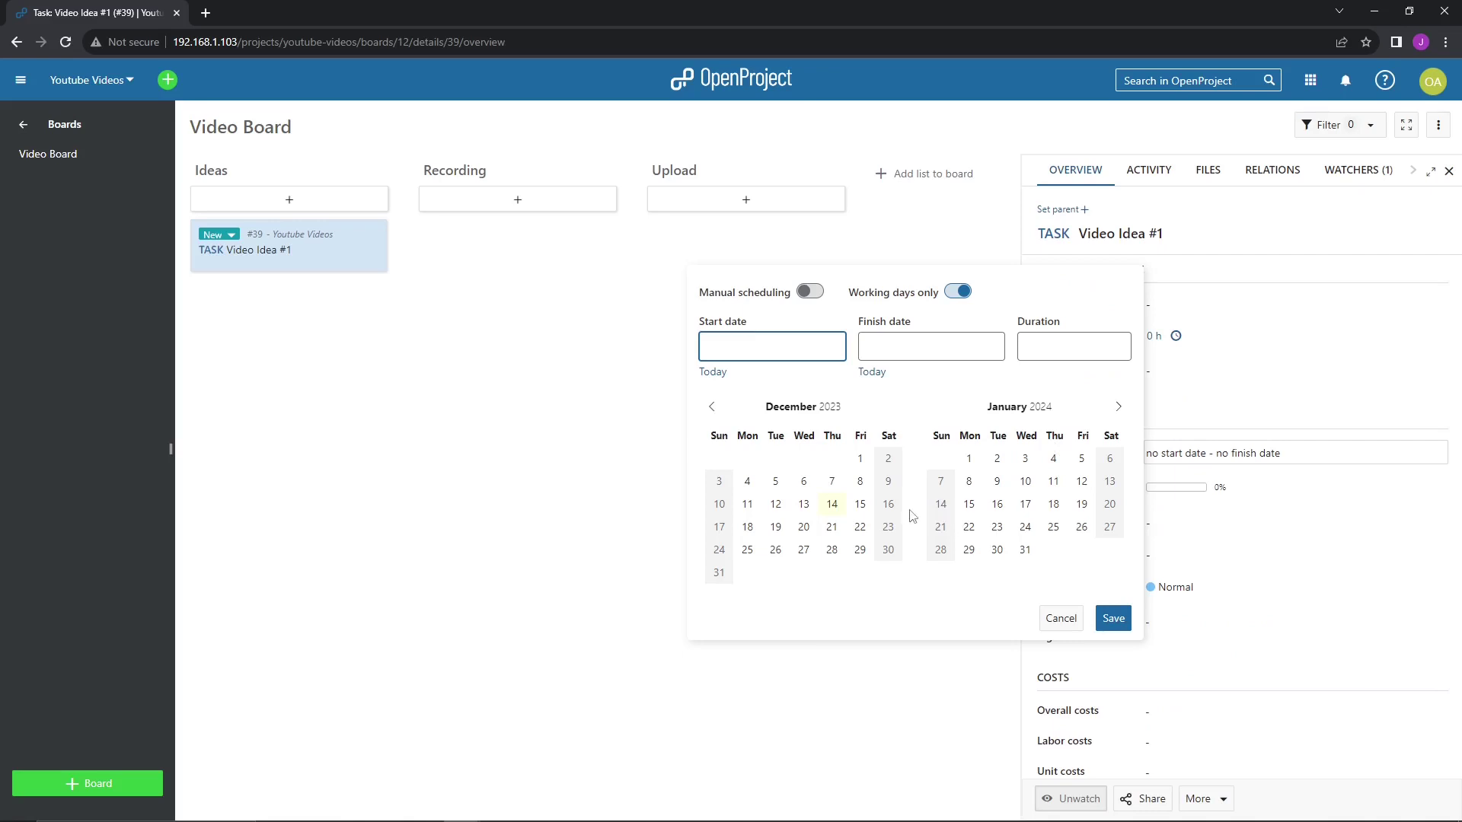
click(831, 503)
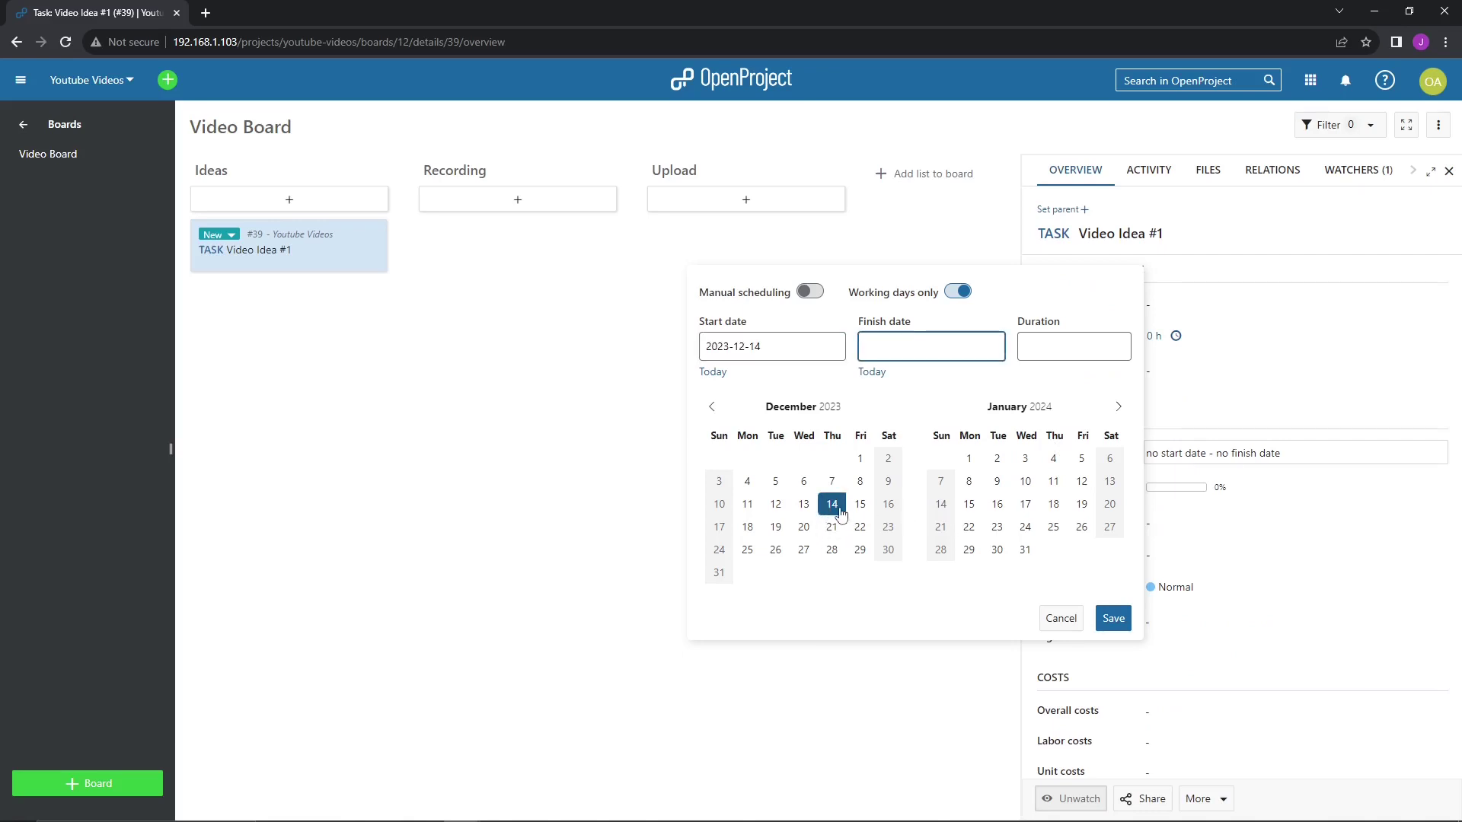
click(864, 350)
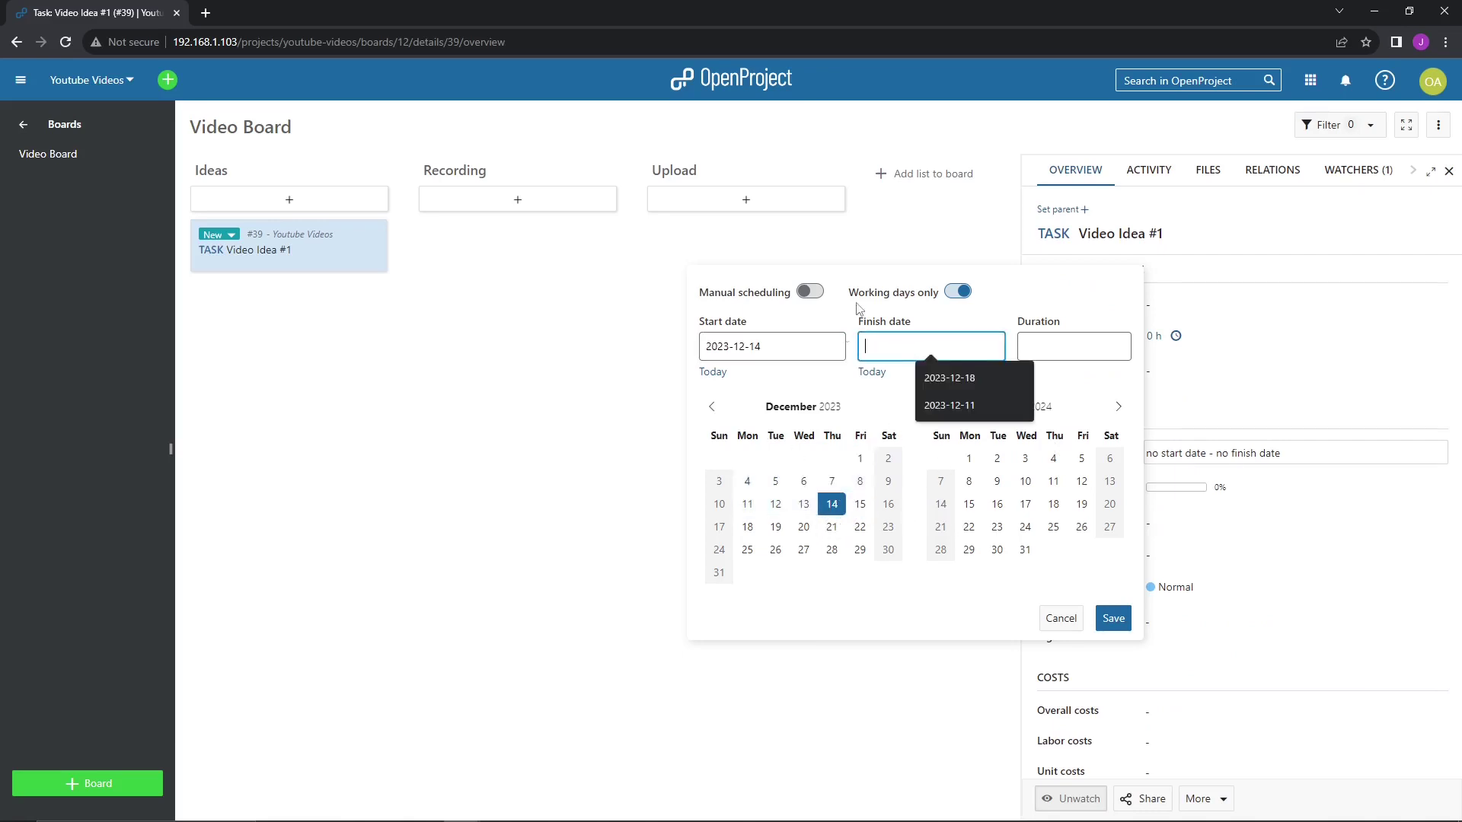
click(850, 353)
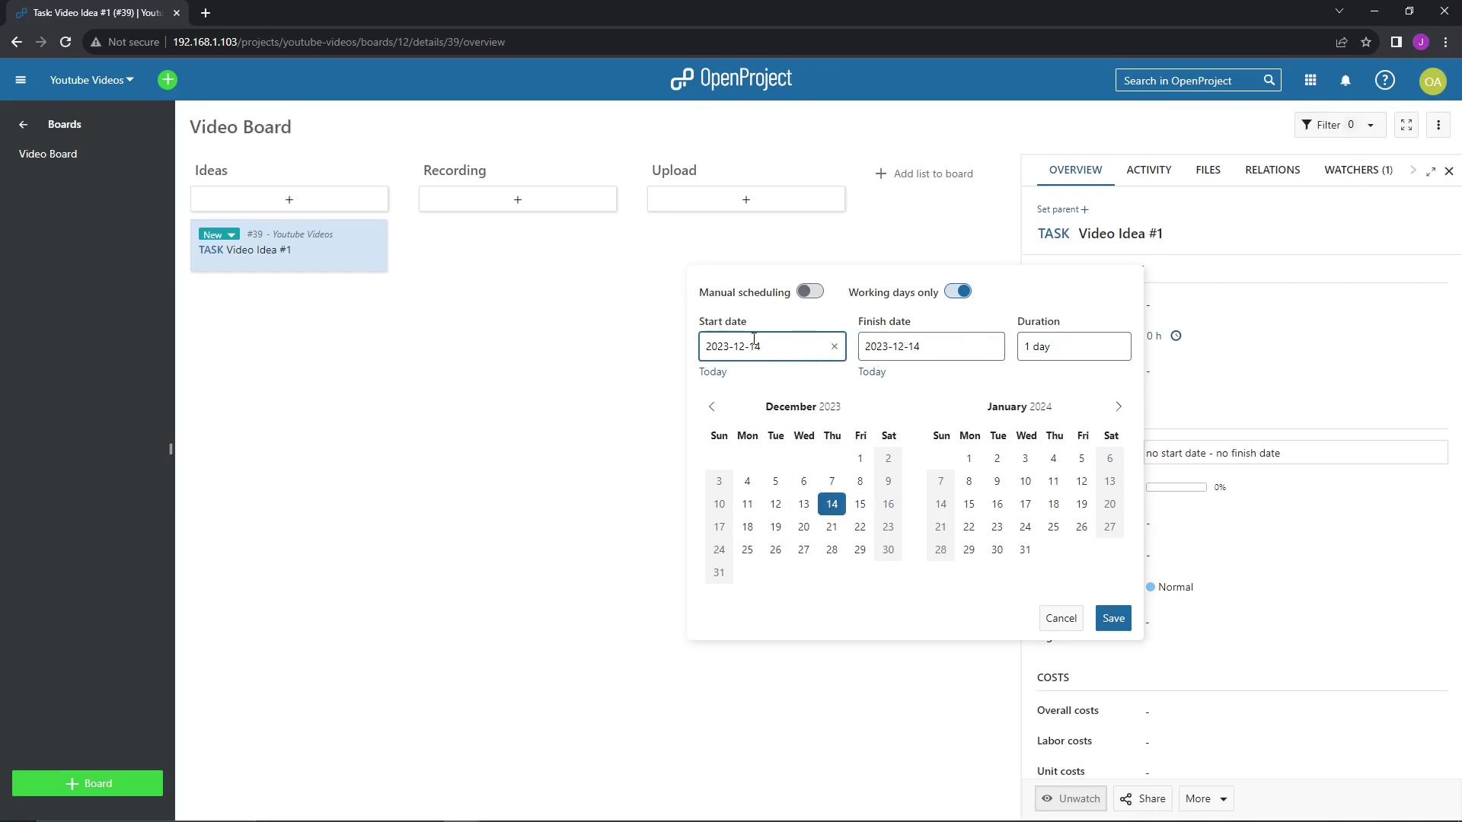
click(1113, 618)
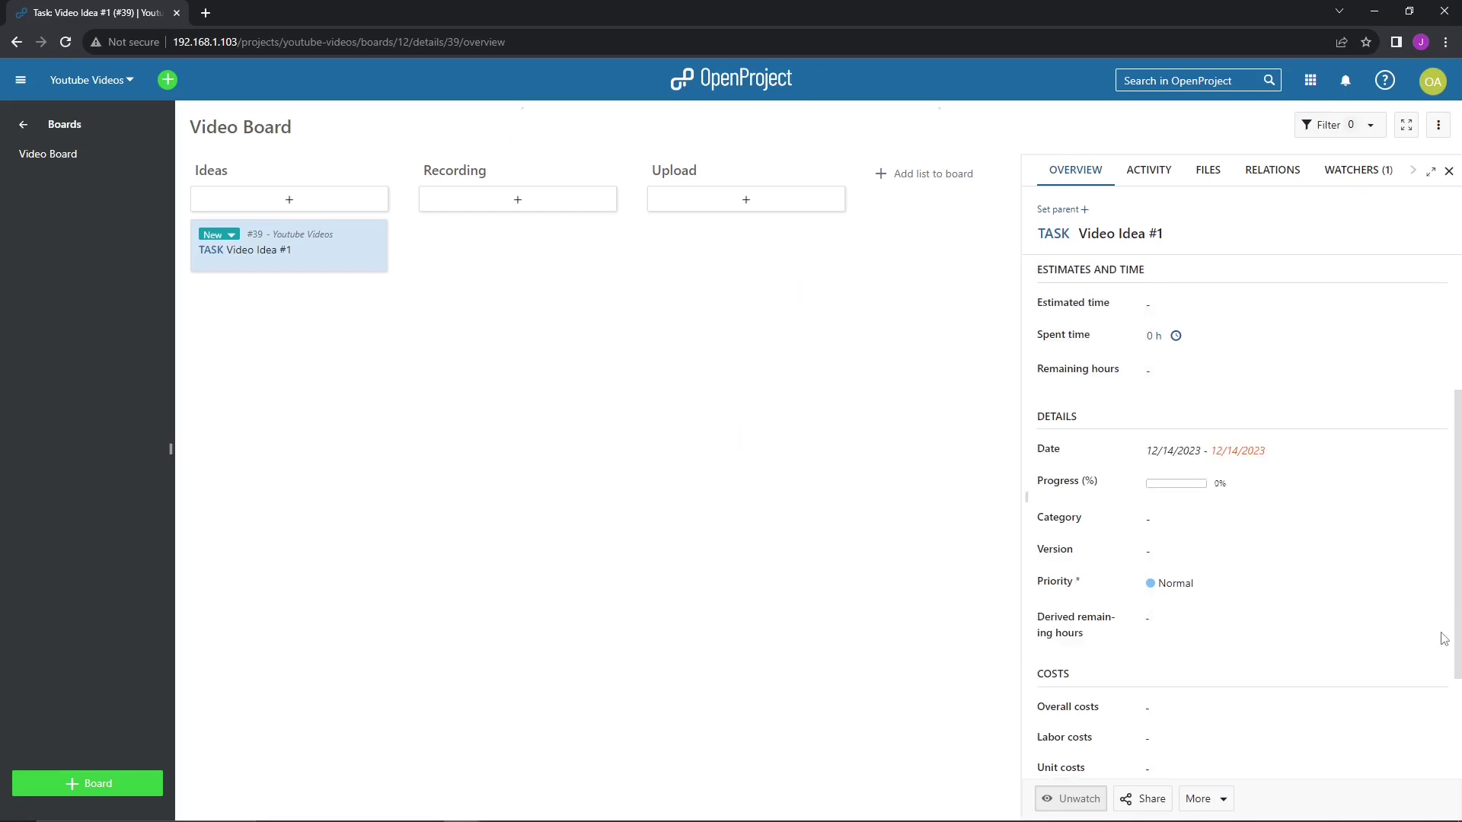
- Look over the task's details and show its Activity history with the creation entry
scroll(1210, 506, down, 2)
scroll(1243, 391, down, 2)
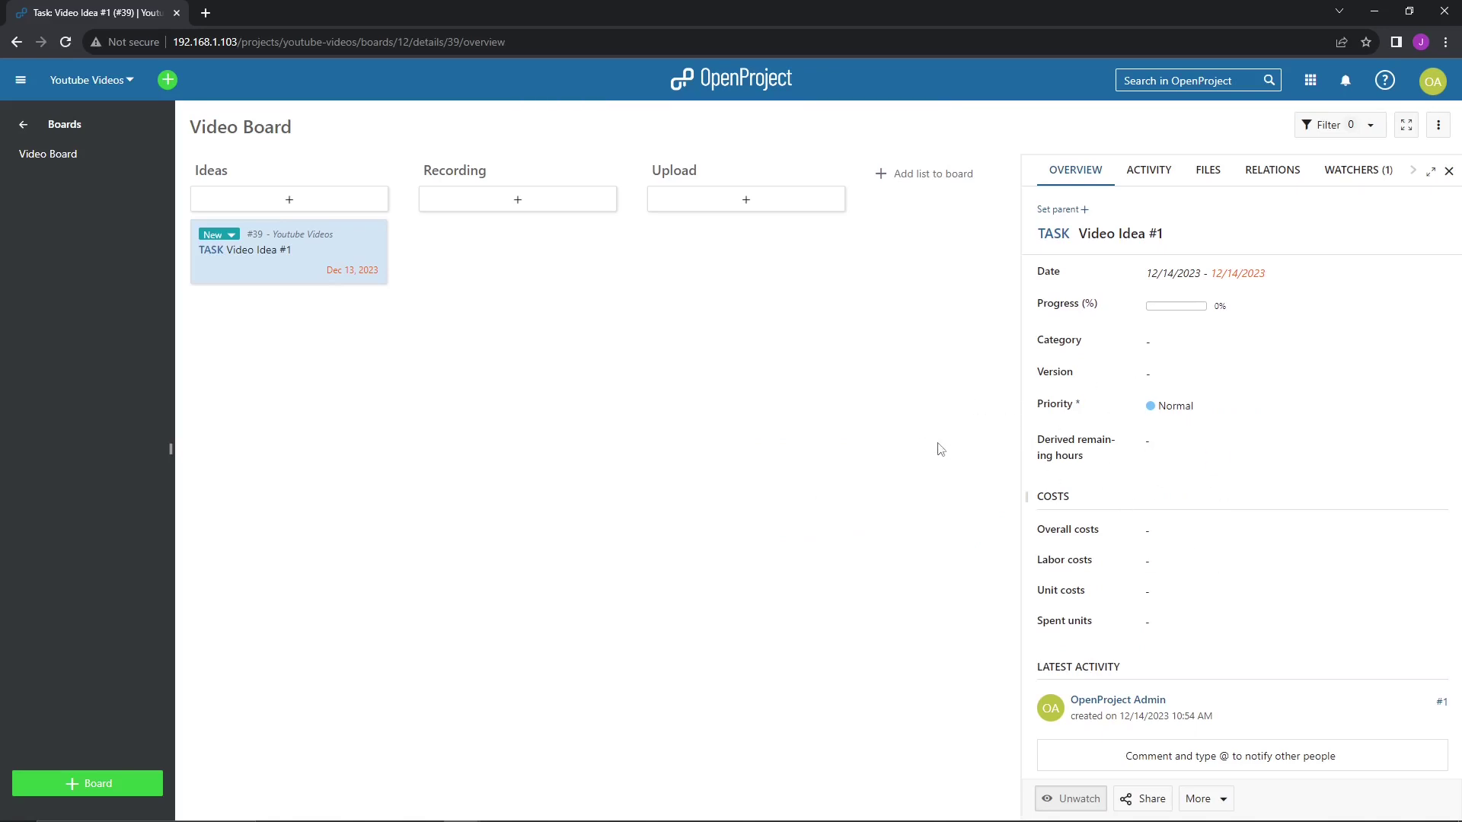
scroll(1142, 380, up, 5)
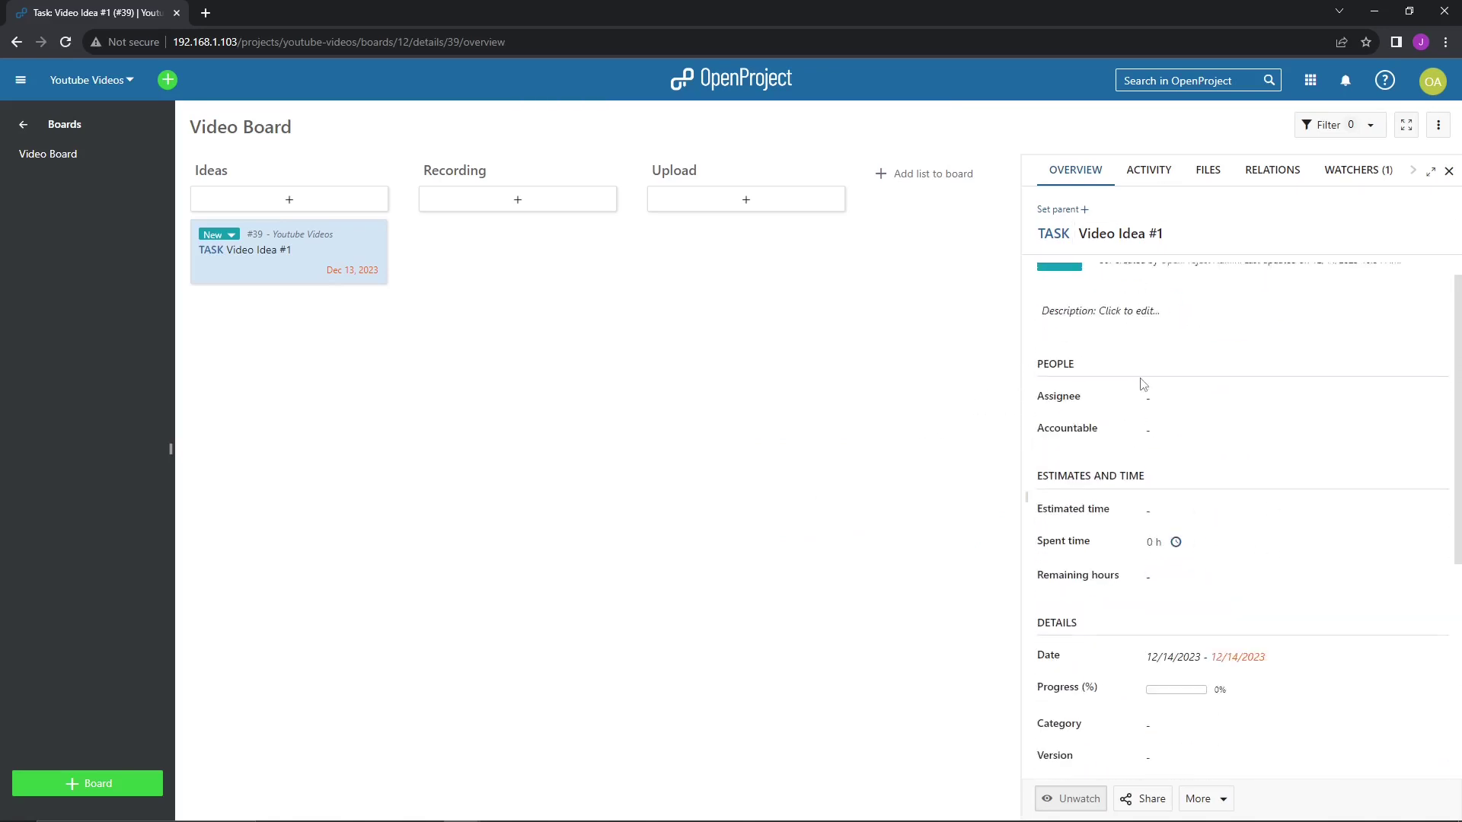
click(1152, 174)
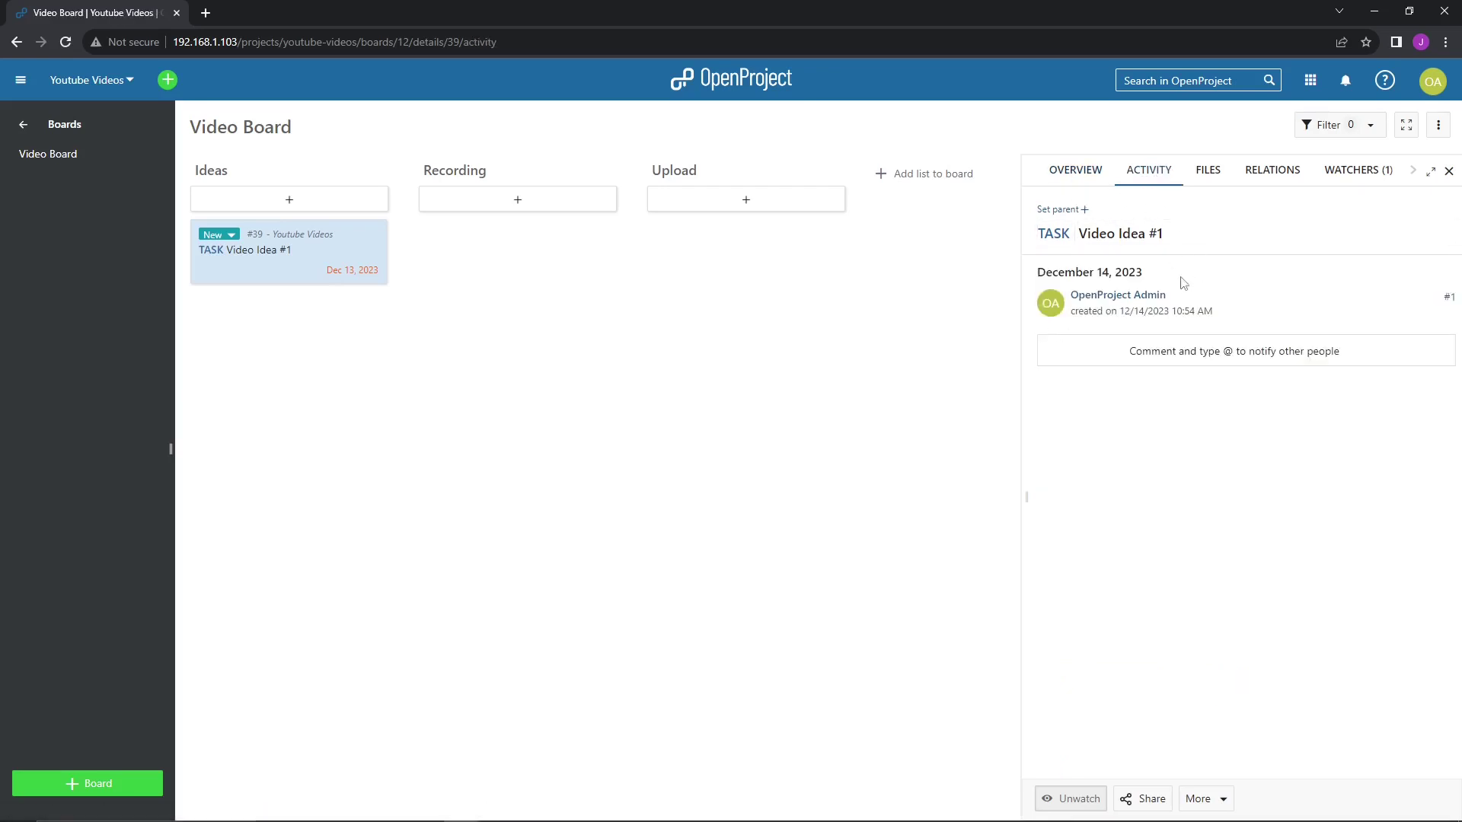
- Check the task's Files, Relations and Watchers tabs, then close the details pane
click(1211, 175)
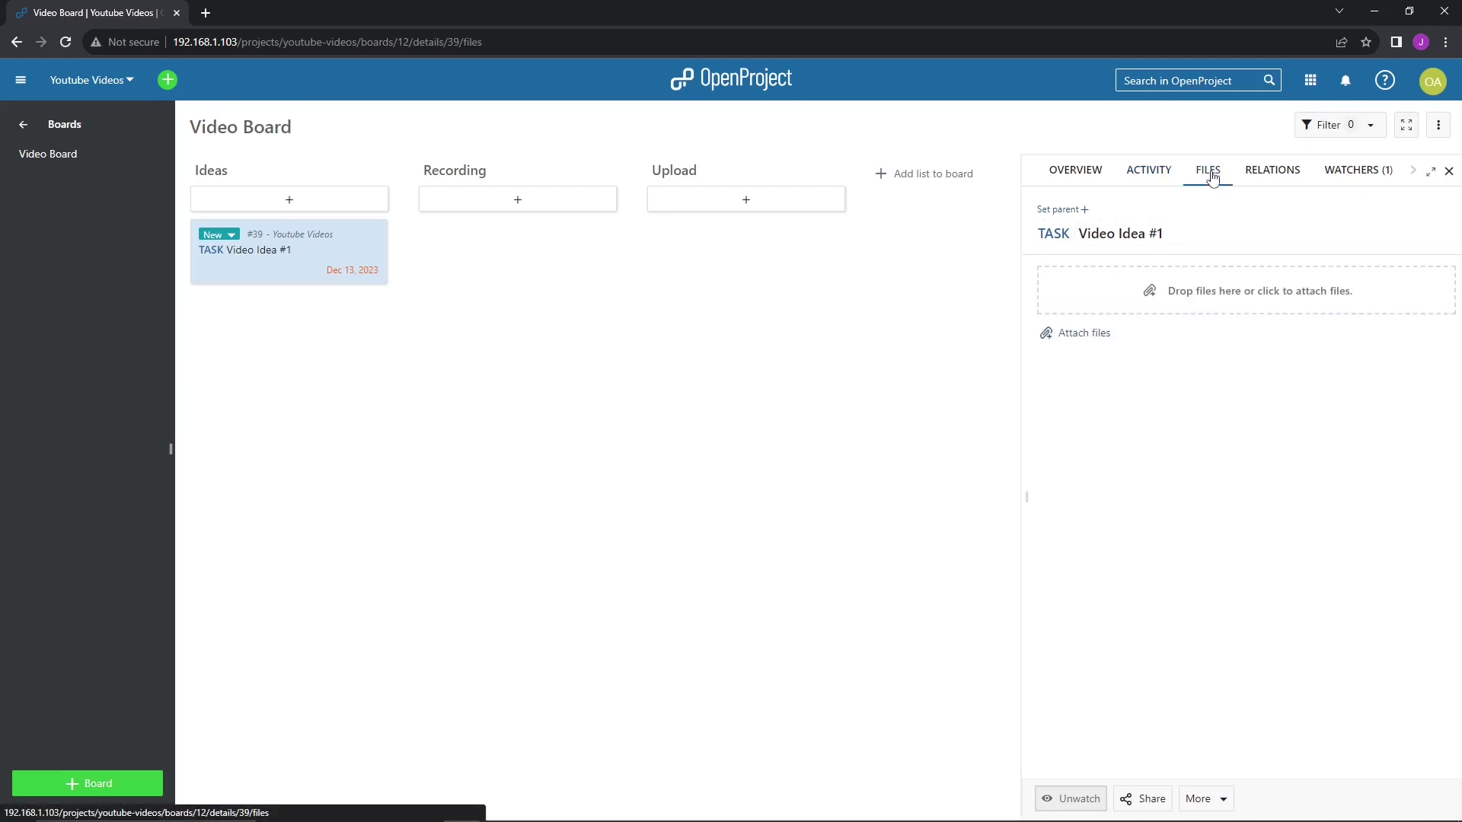
click(1277, 186)
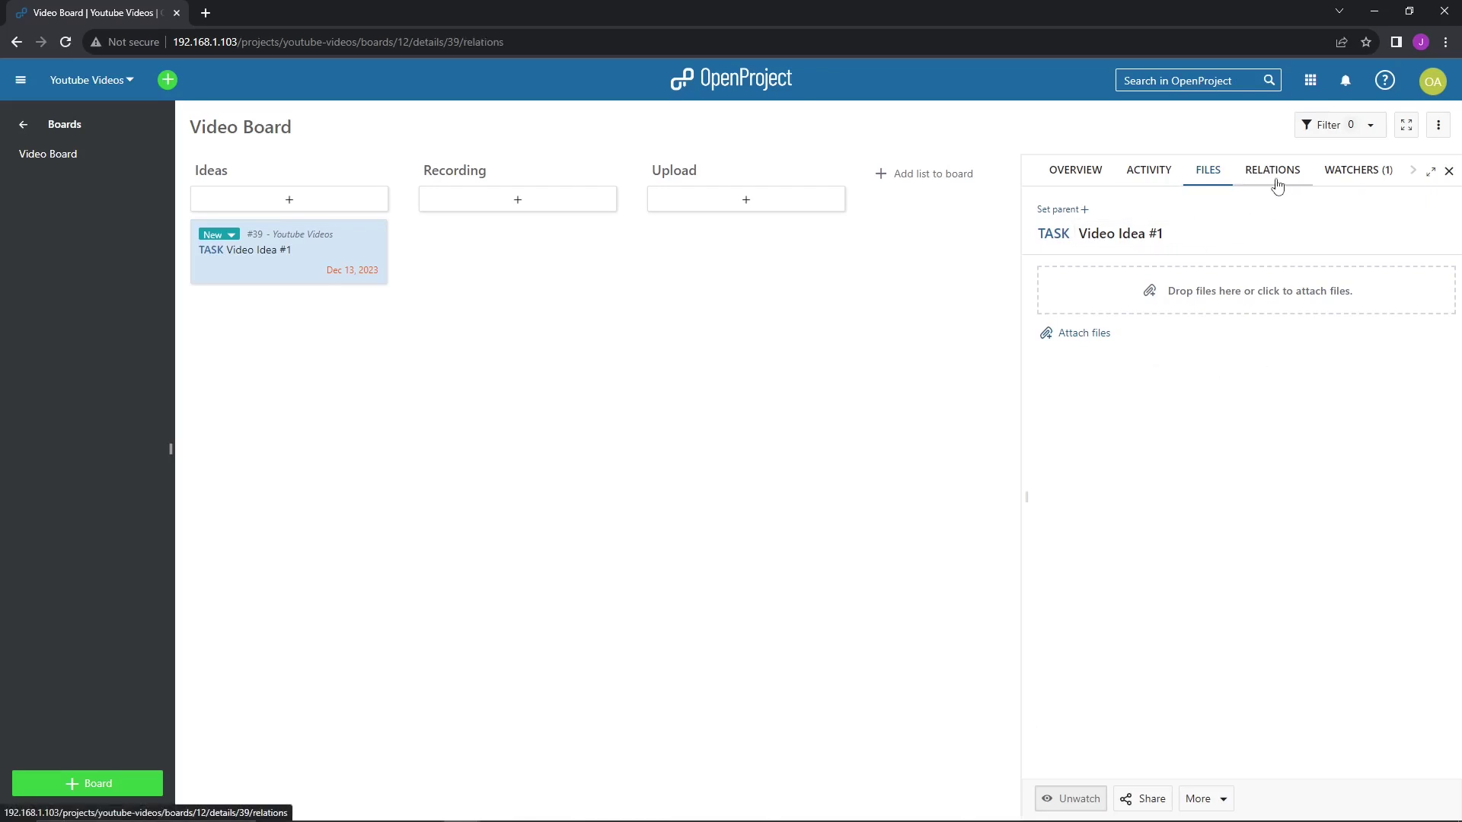
click(1362, 169)
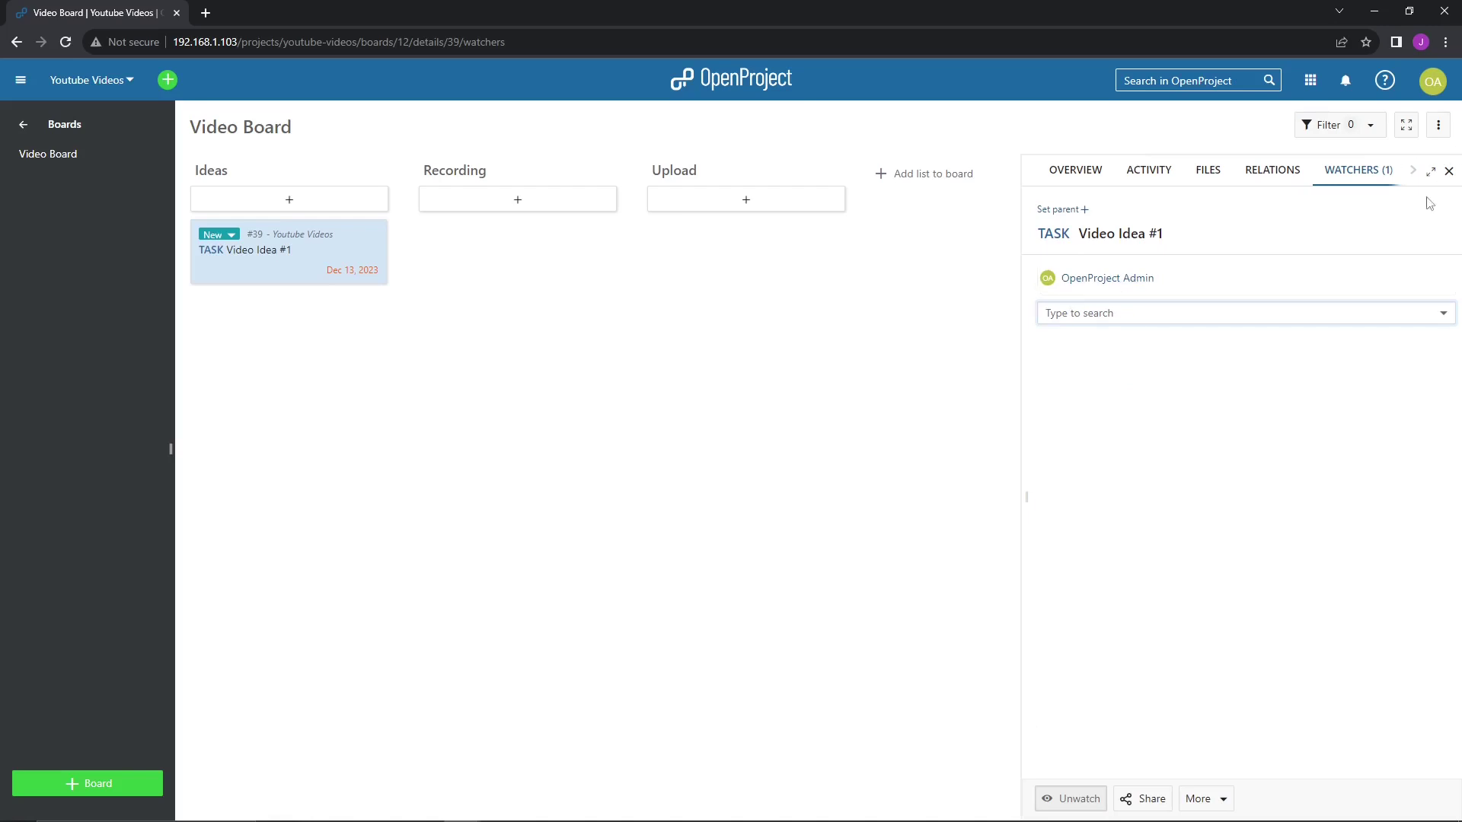
click(1448, 171)
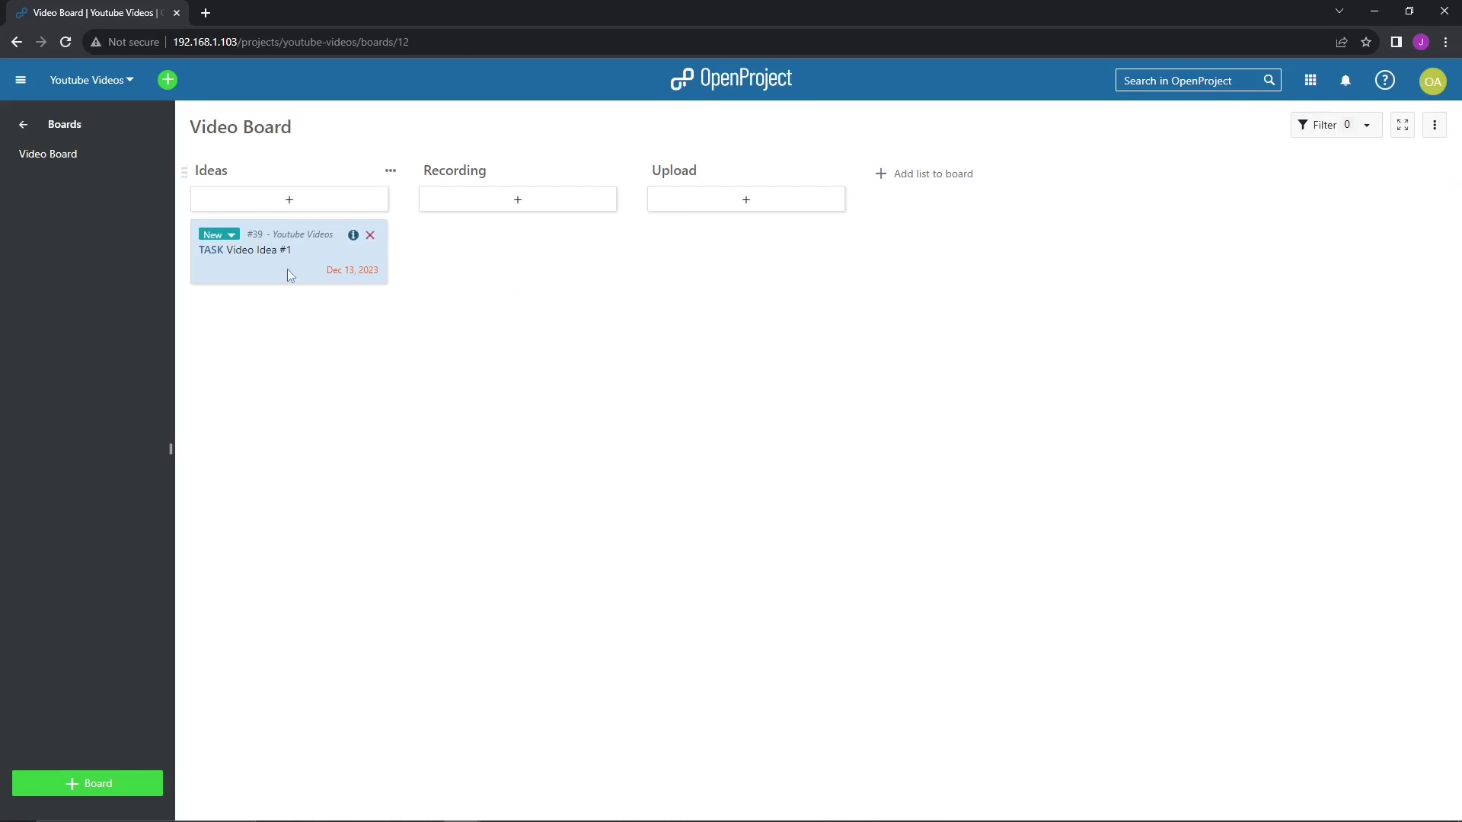
drag(274, 259, 487, 268)
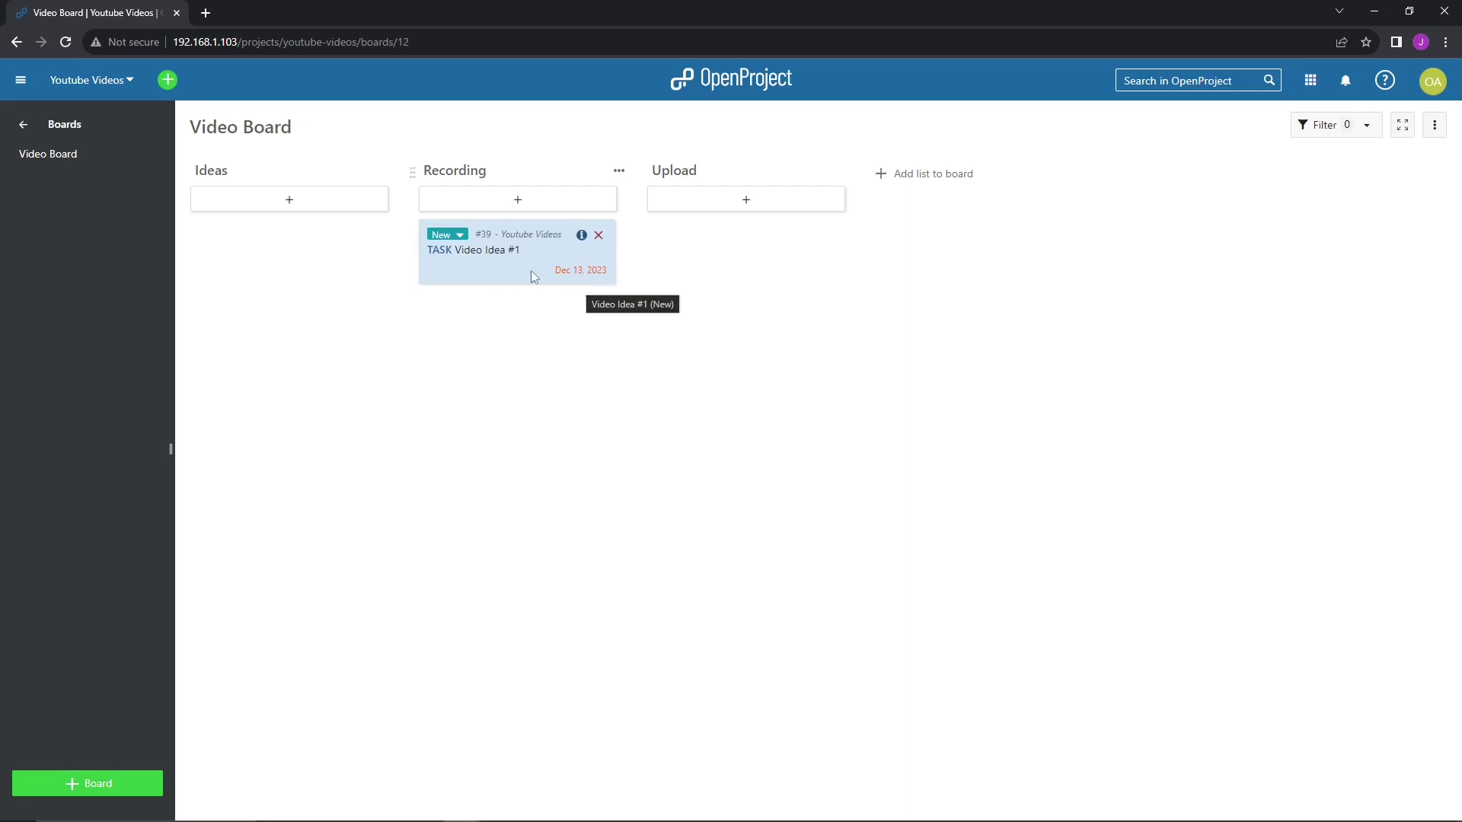
drag(483, 262, 734, 358)
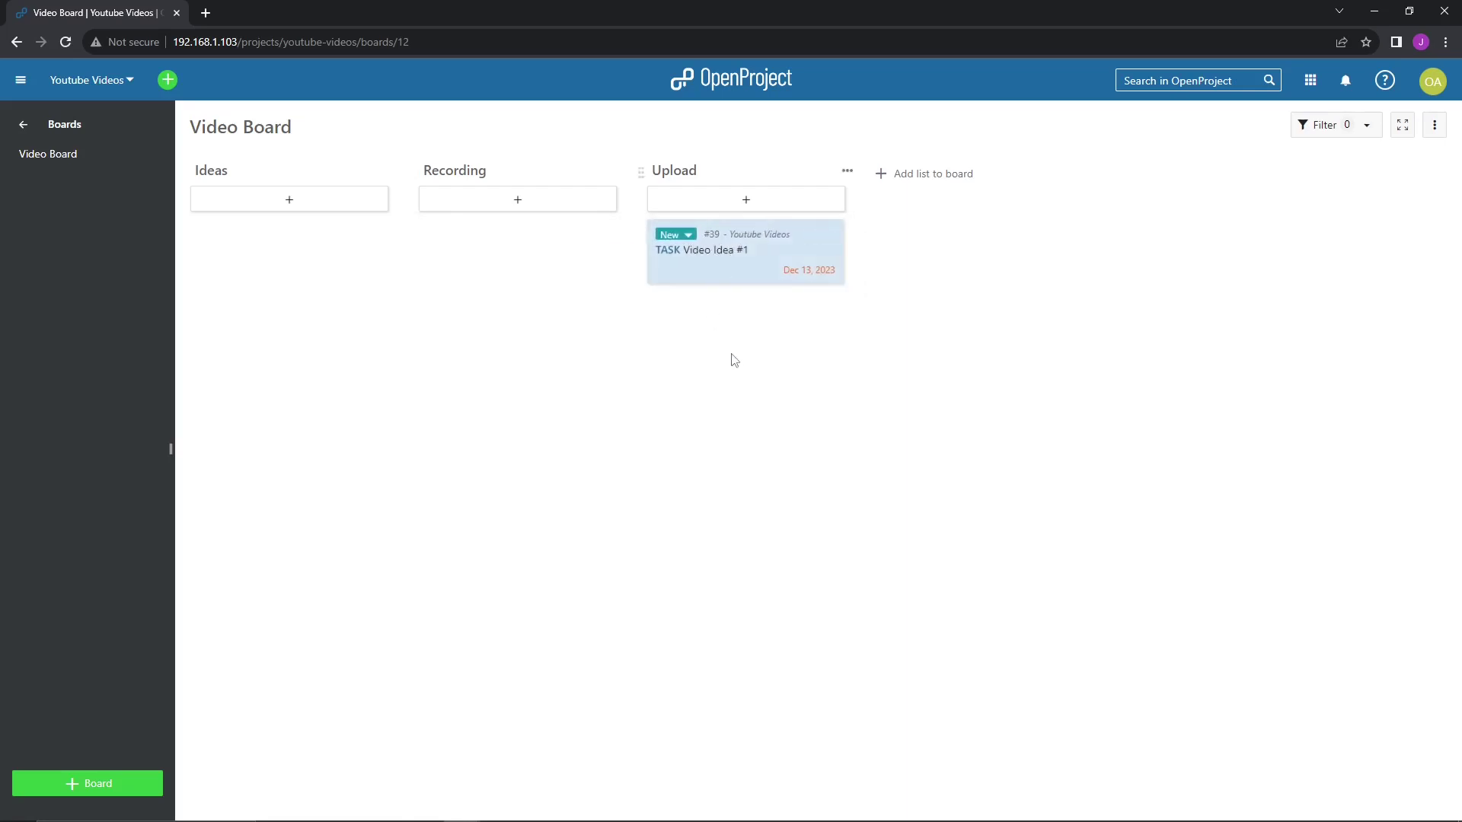
drag(757, 267, 510, 317)
drag(510, 267, 294, 261)
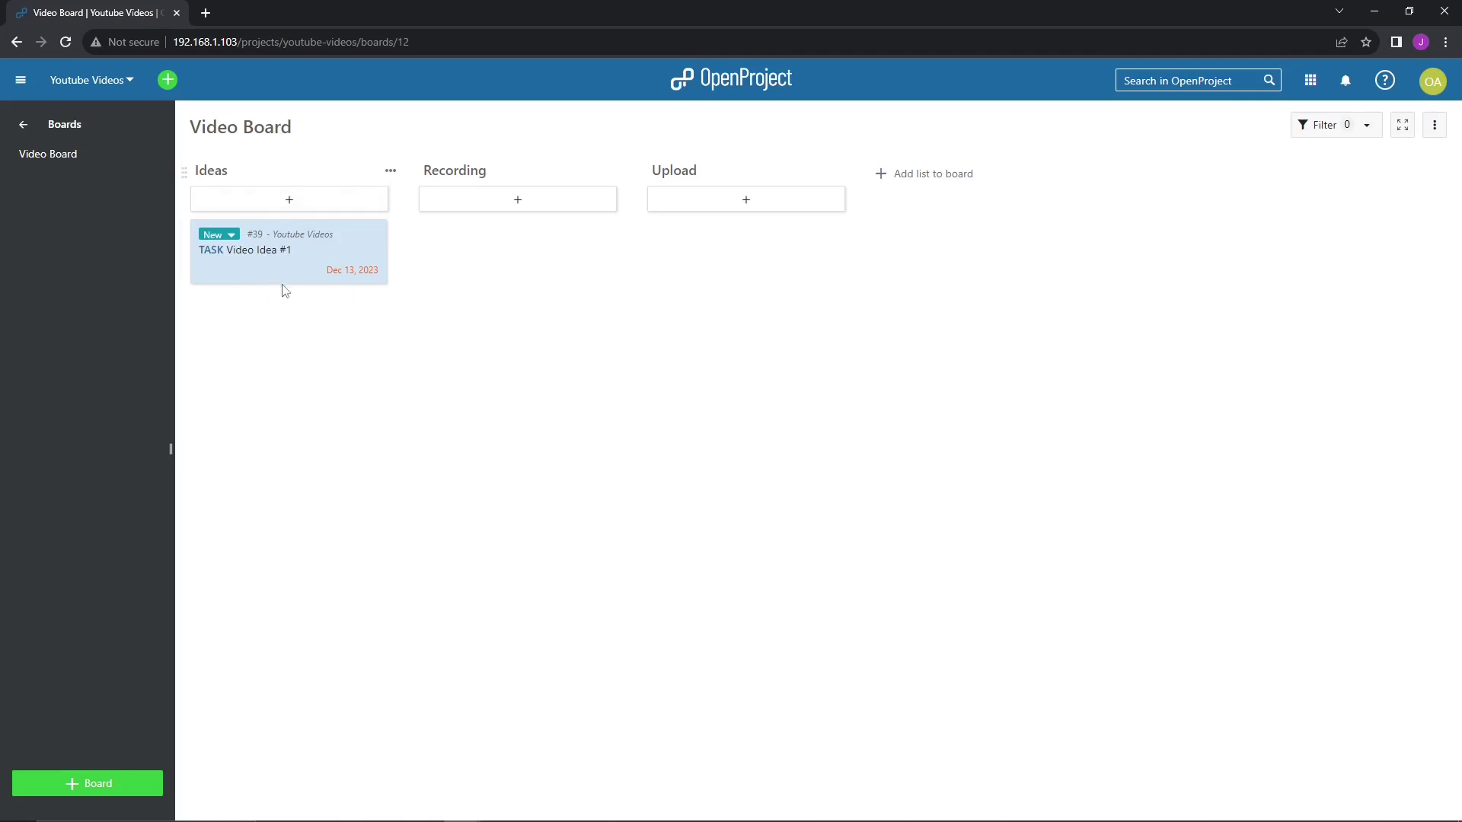
mouse_move(286, 283)
drag(240, 271, 451, 267)
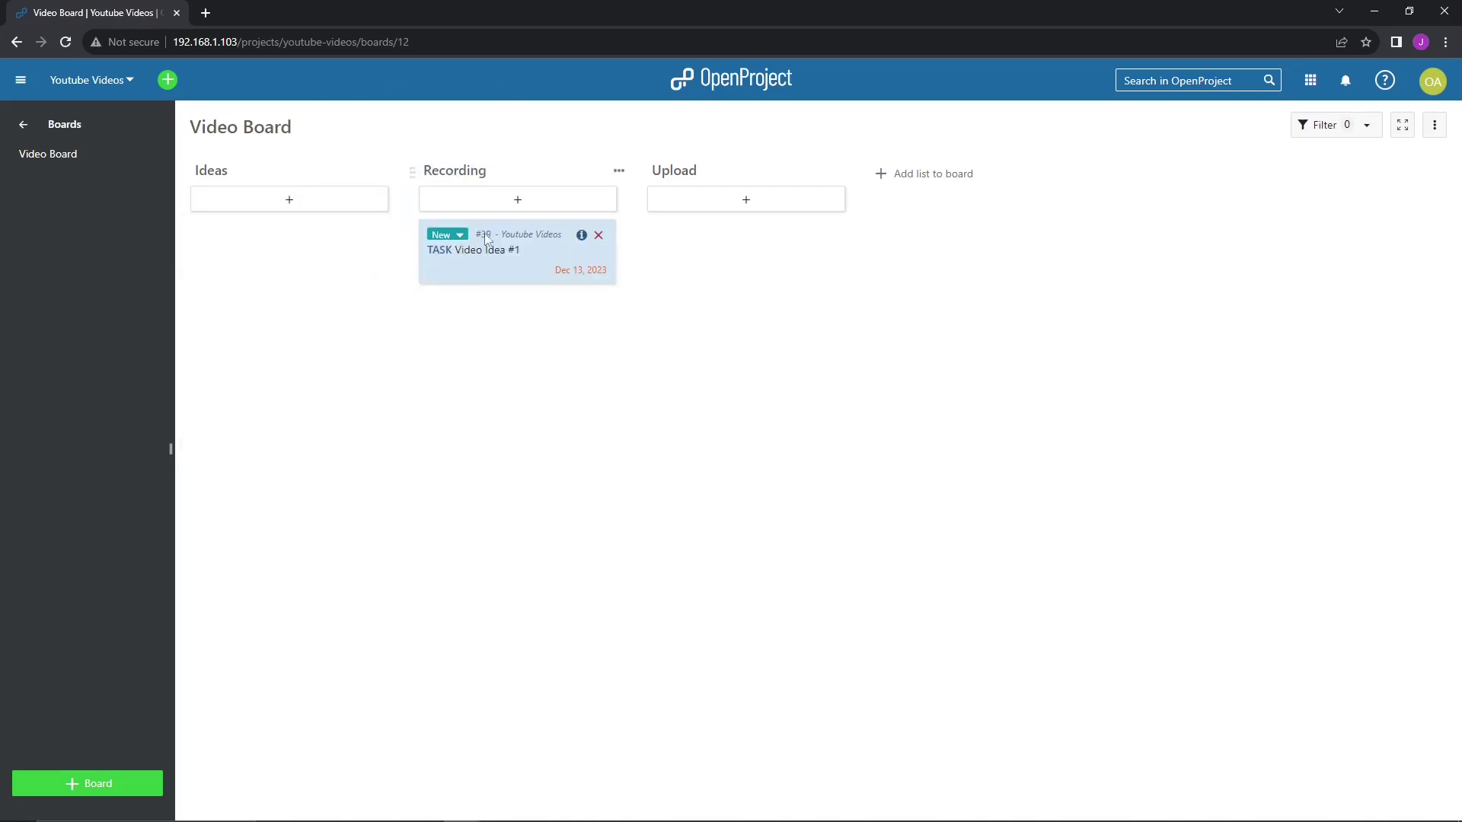
drag(504, 258, 716, 262)
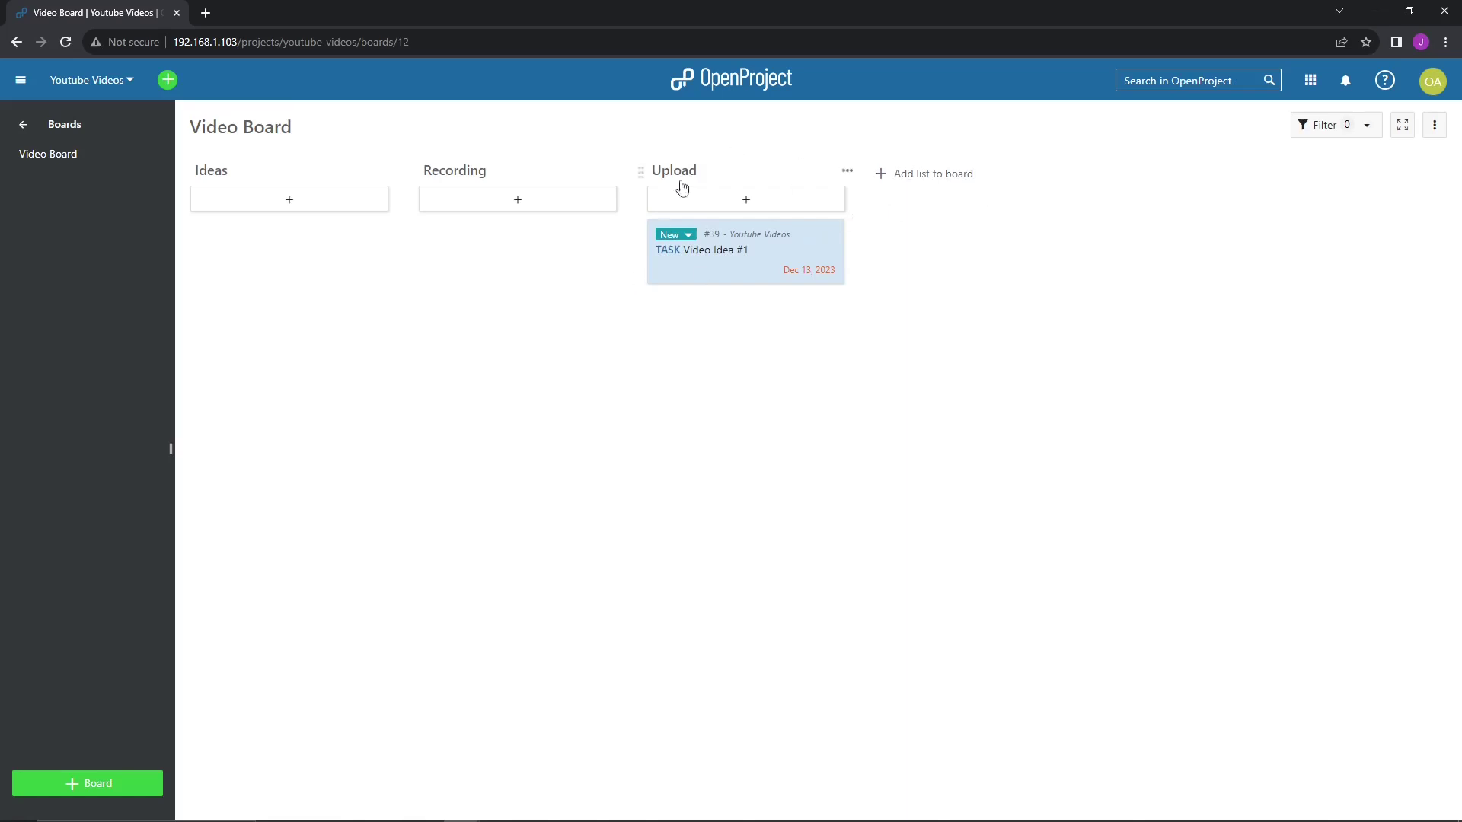
drag(722, 264, 748, 287)
mouse_move(790, 242)
drag(651, 275, 277, 262)
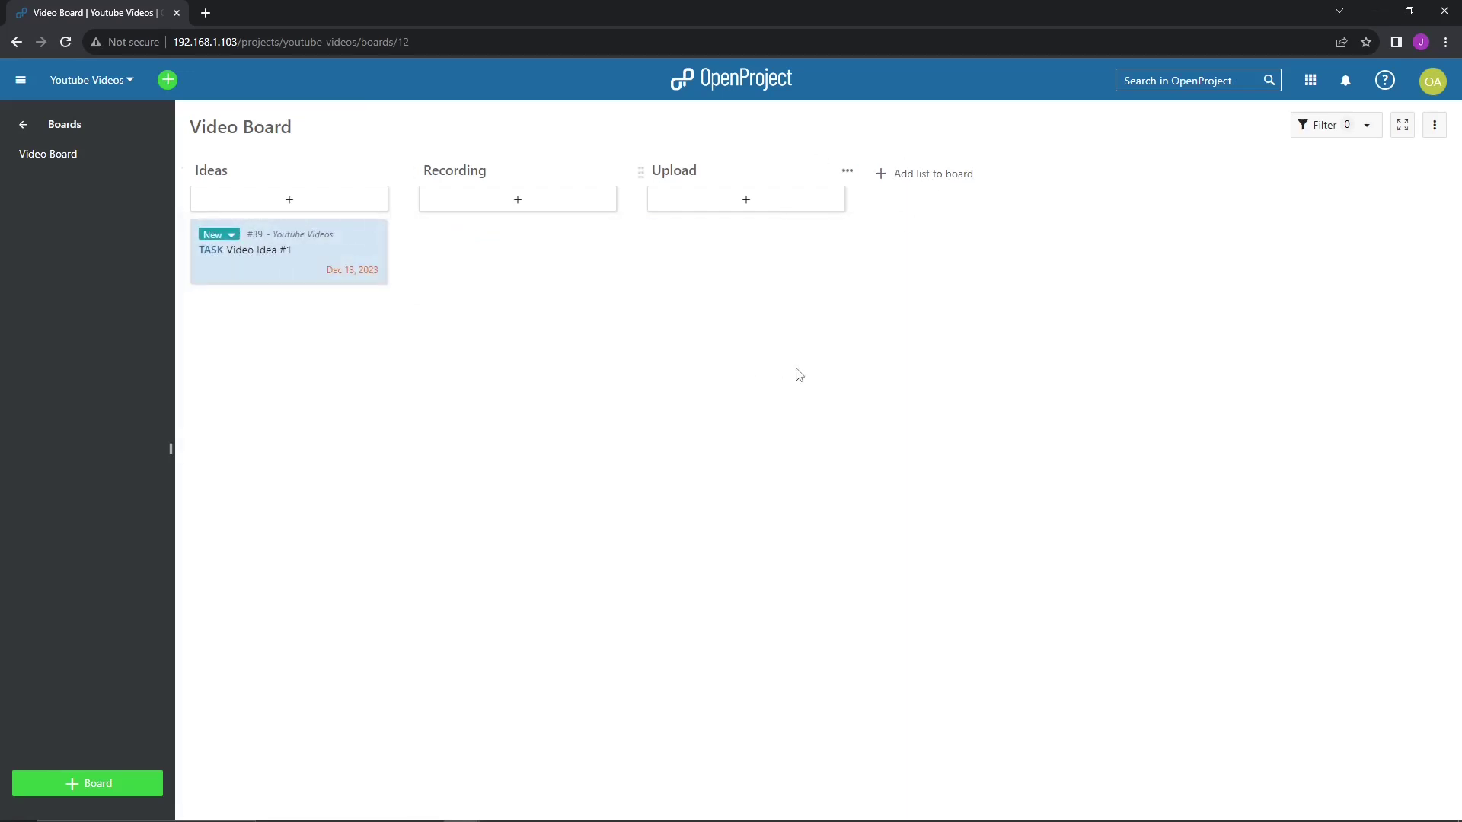
click(20, 80)
- Go to My page and add a Calendar widget listing this week's tasks
click(21, 81)
click(1431, 82)
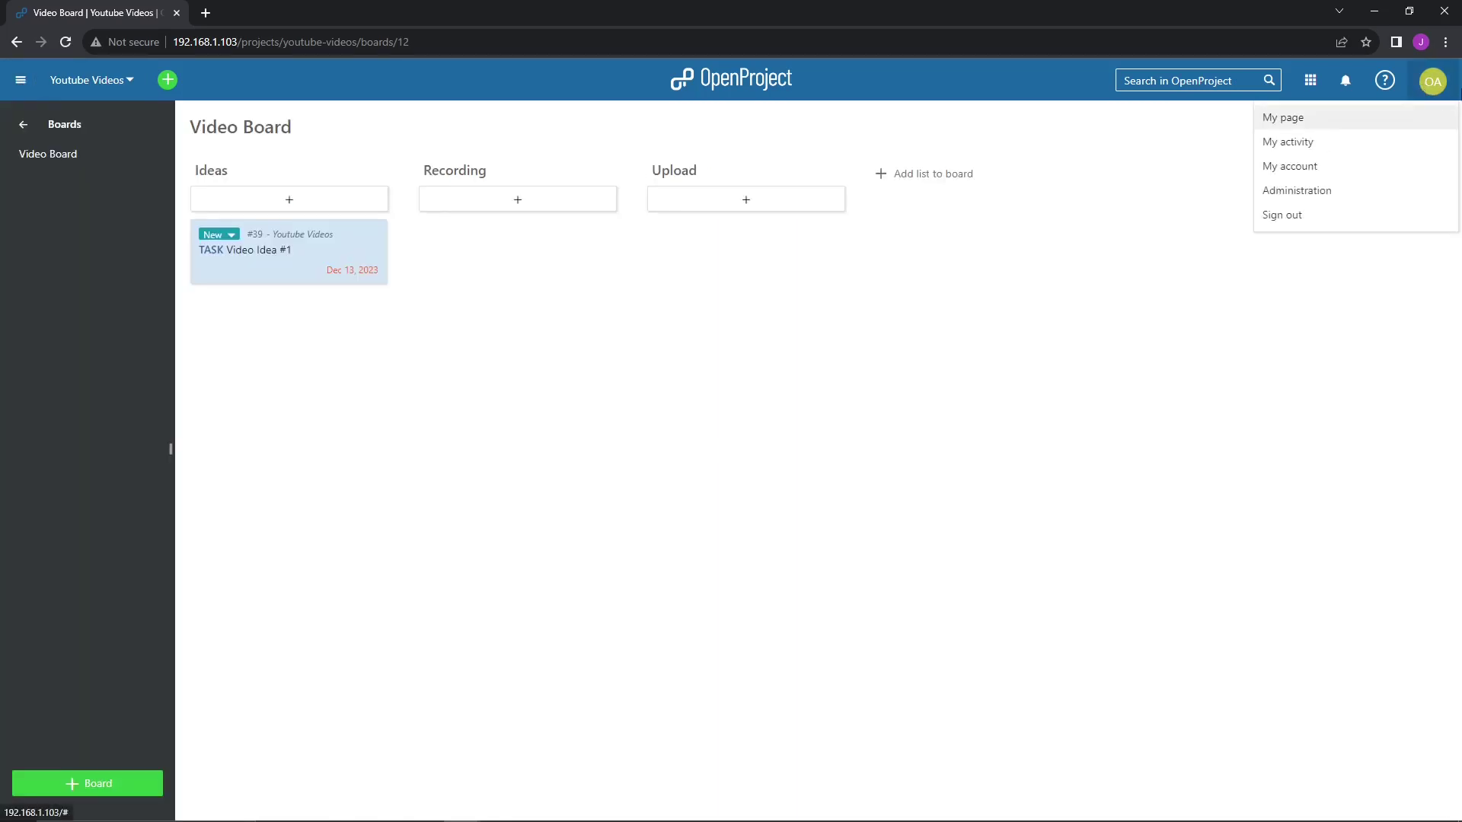
click(1285, 122)
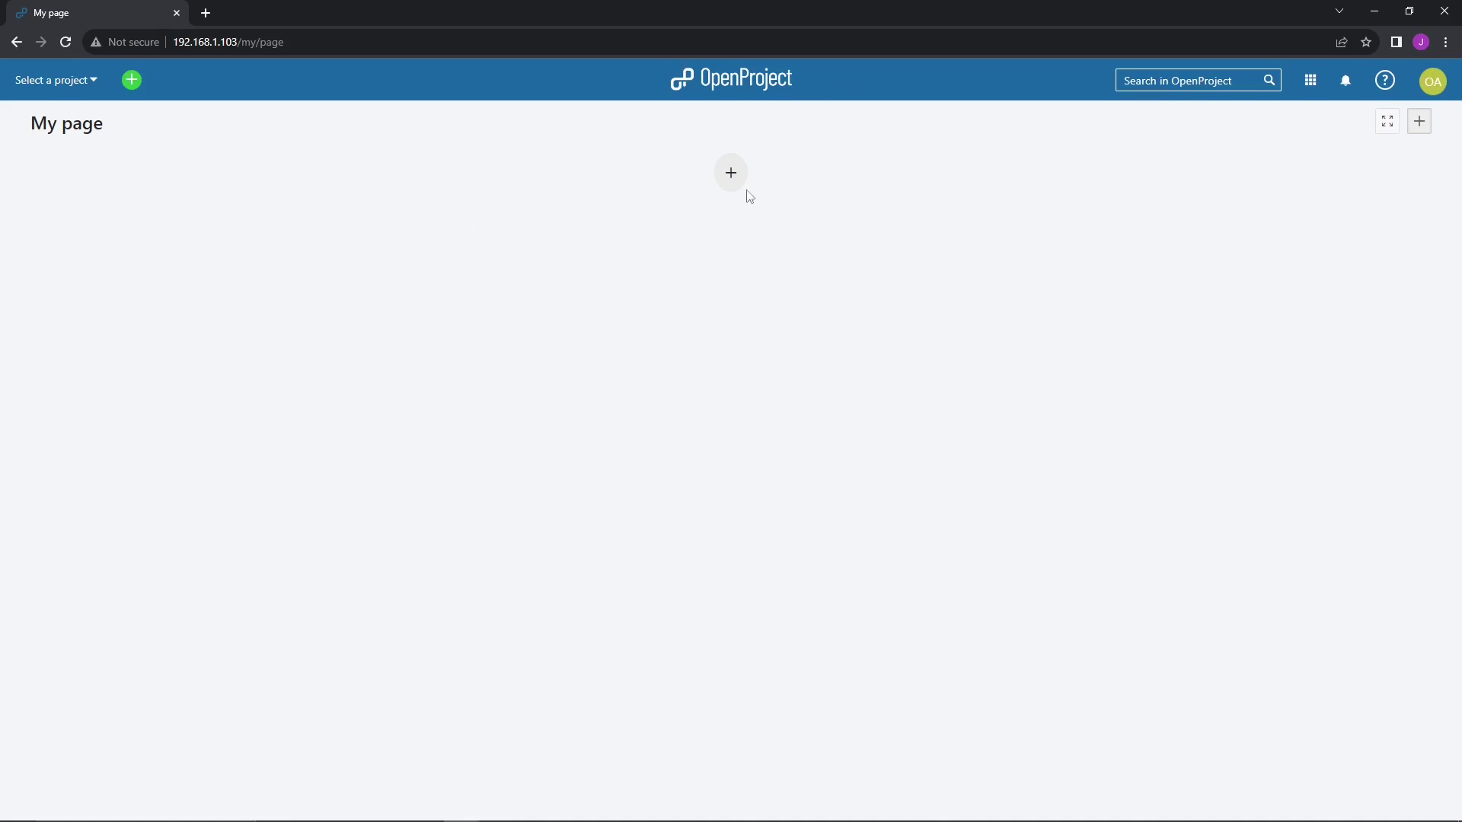
click(731, 175)
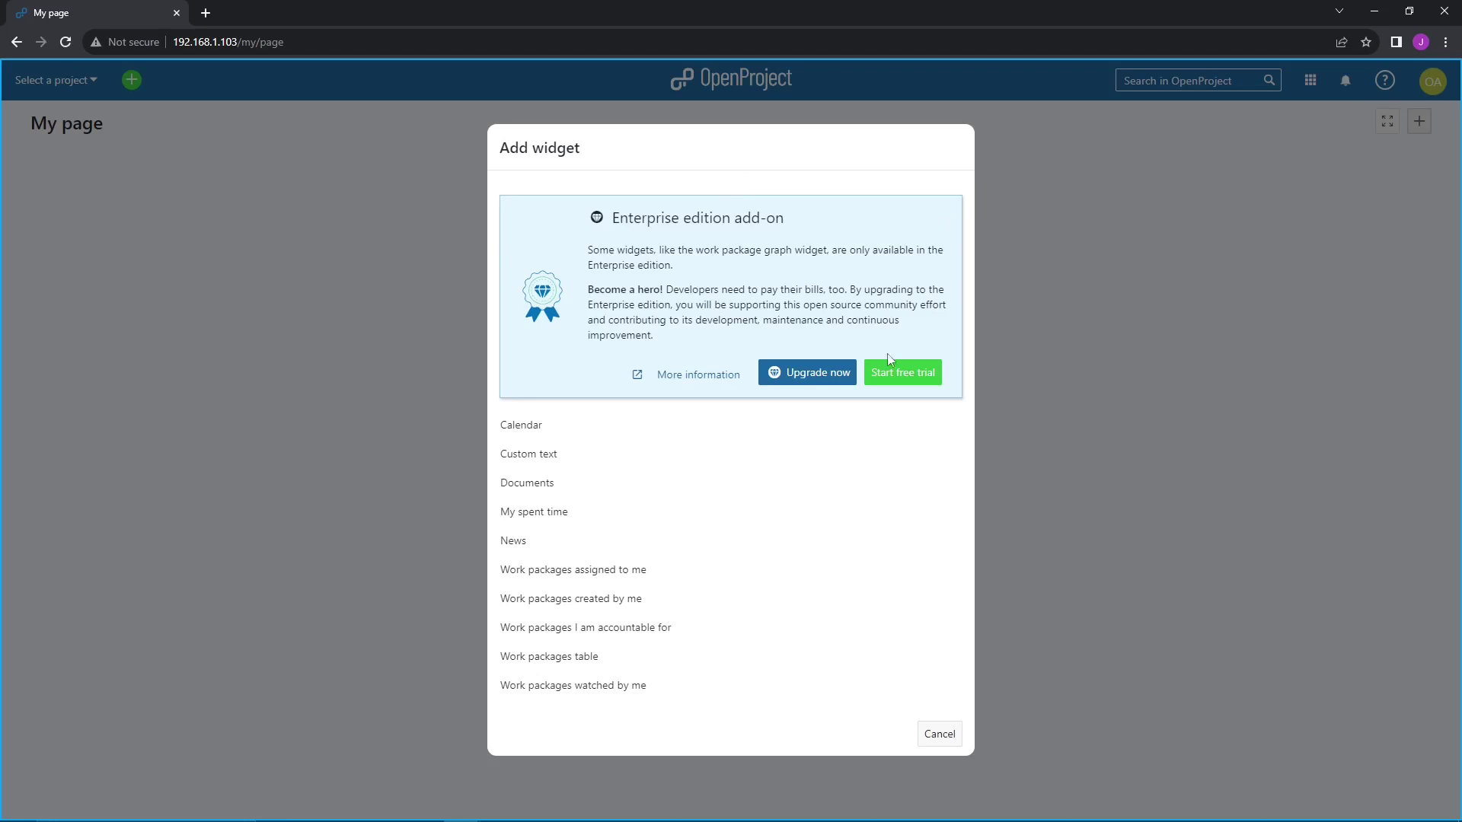
click(531, 428)
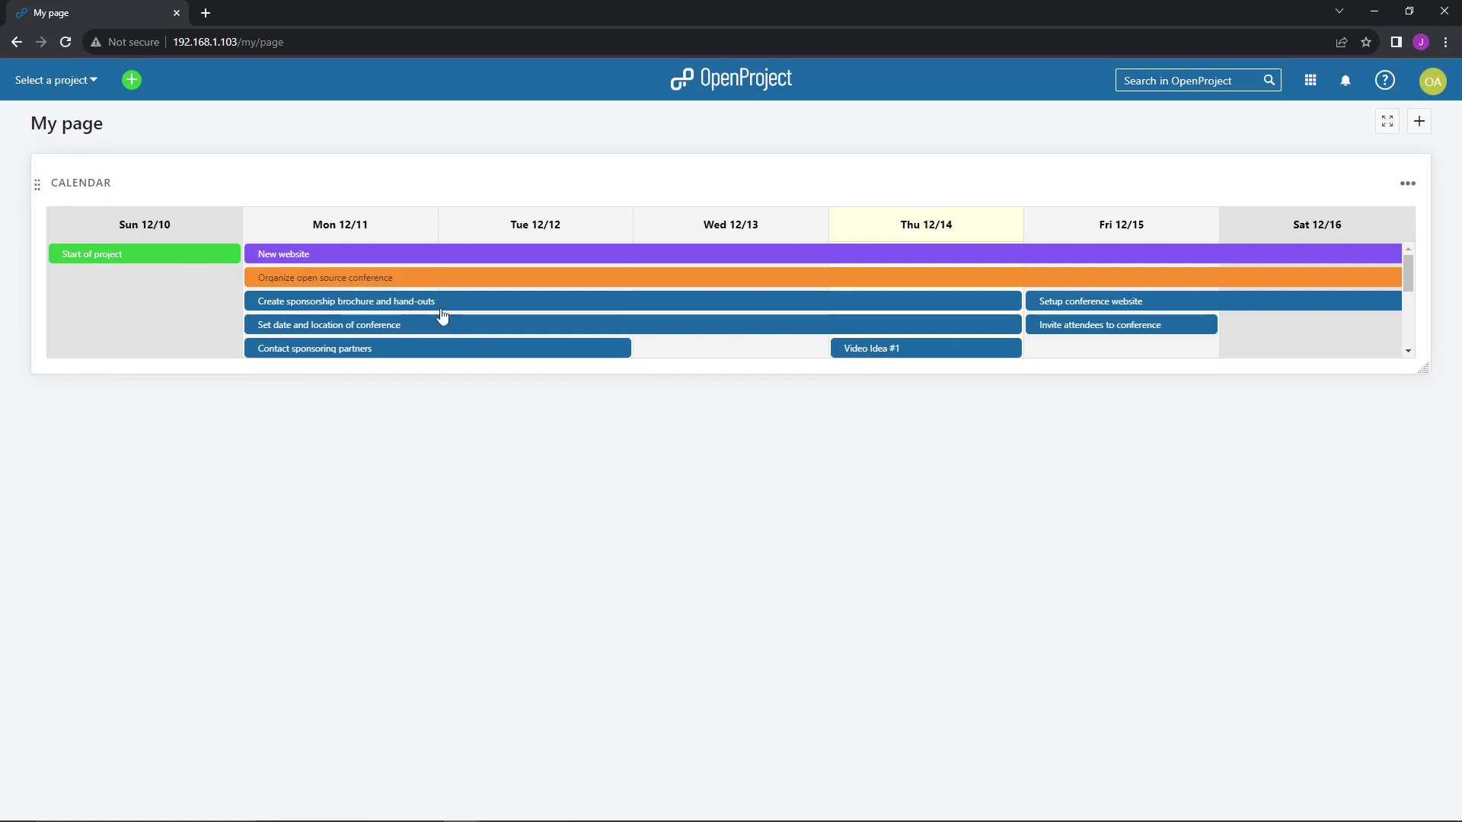
click(76, 84)
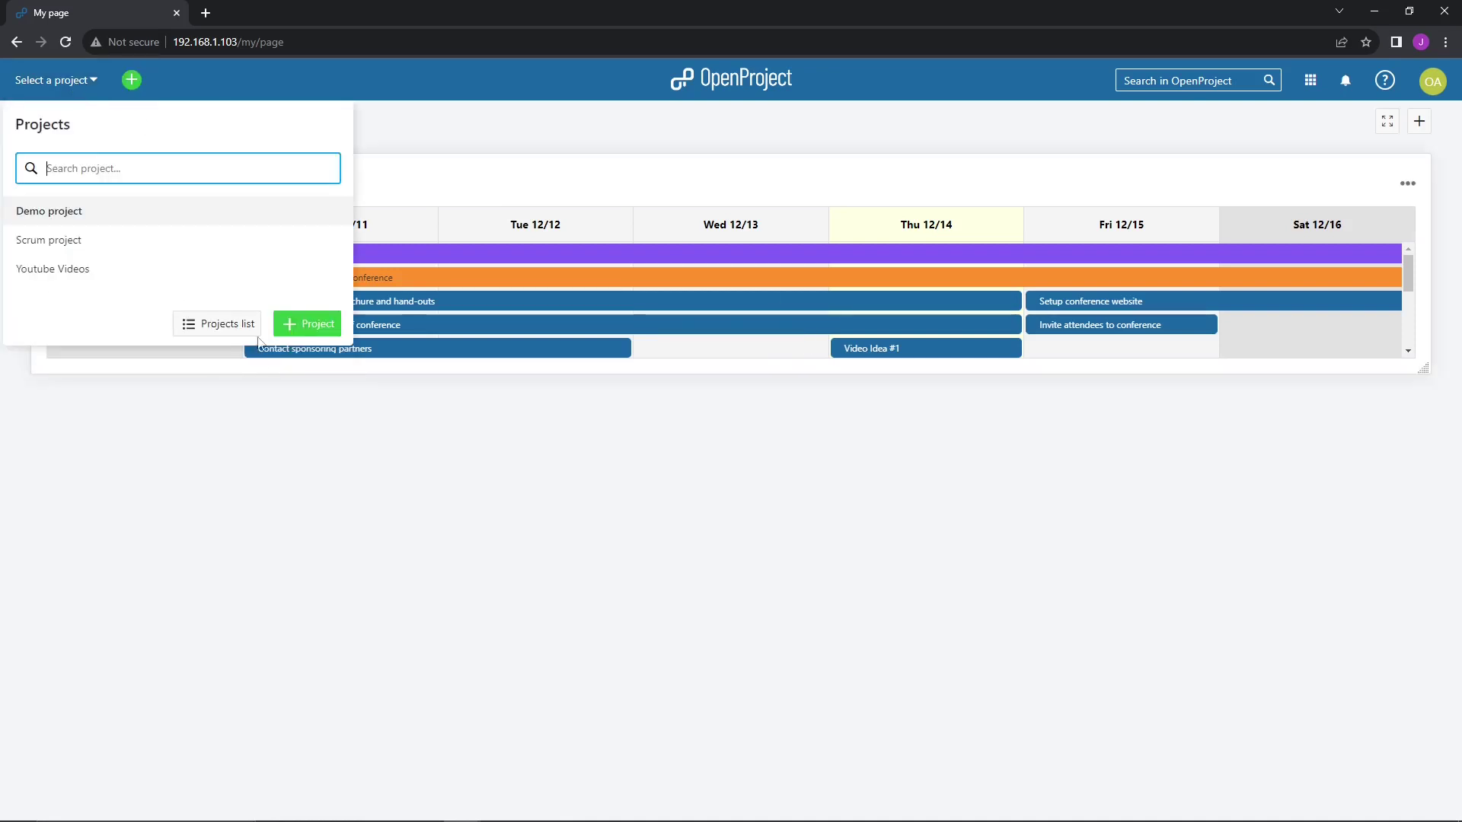
- From the projects list, delete Scrum project by confirming its name 'Scrum project'
click(227, 325)
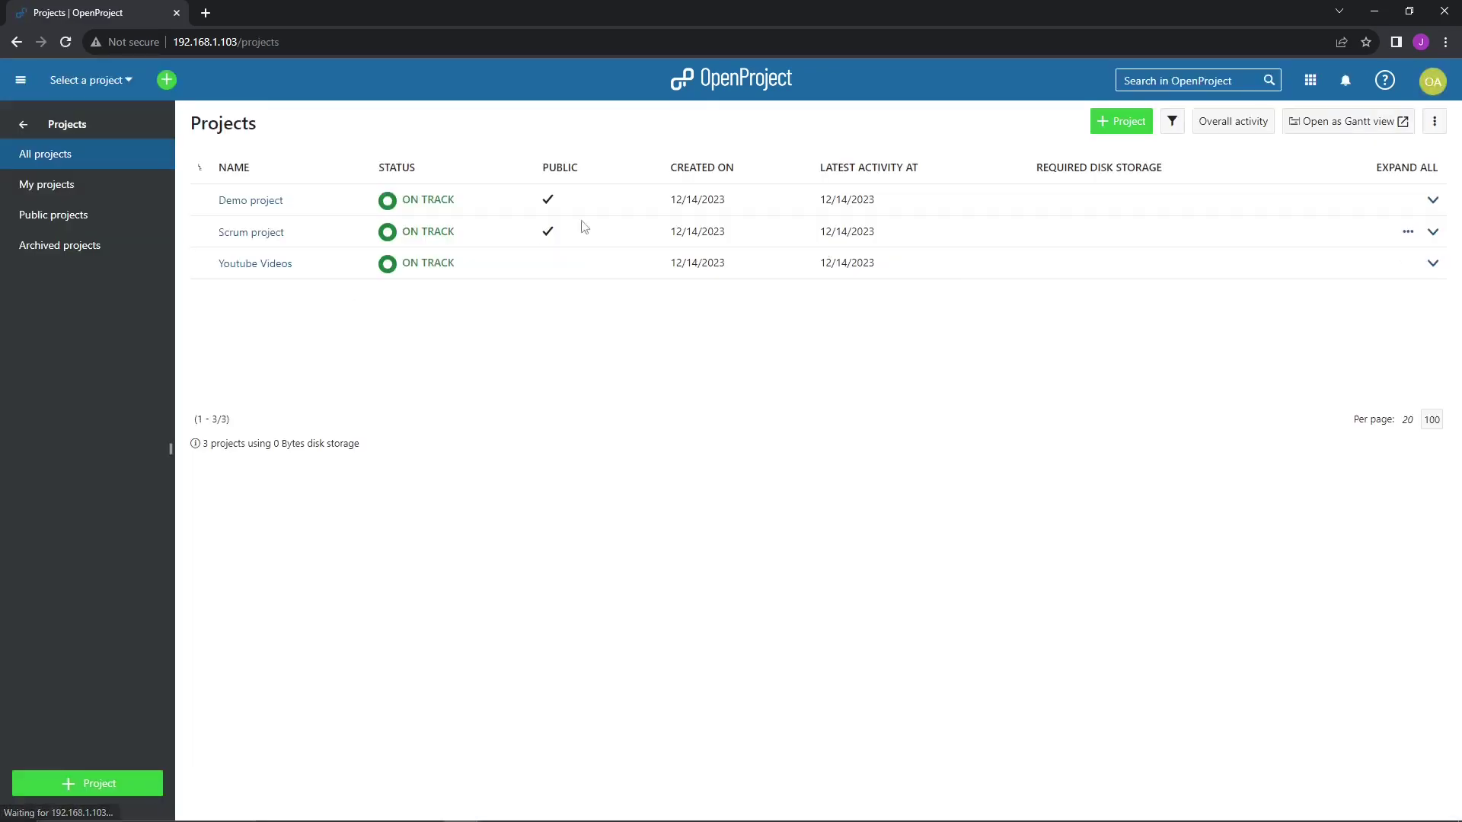
click(1408, 231)
click(1377, 351)
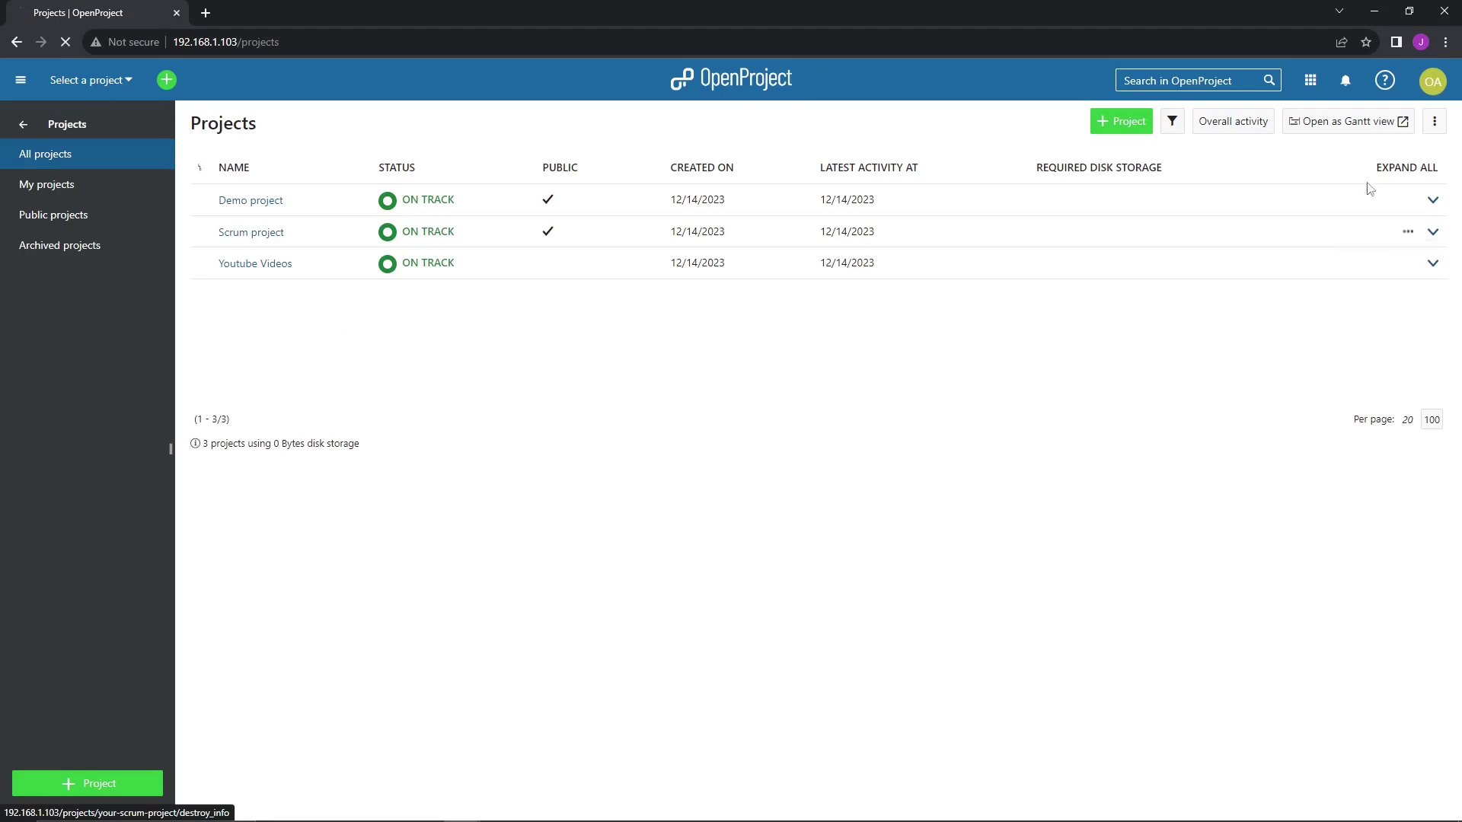
click(536, 276)
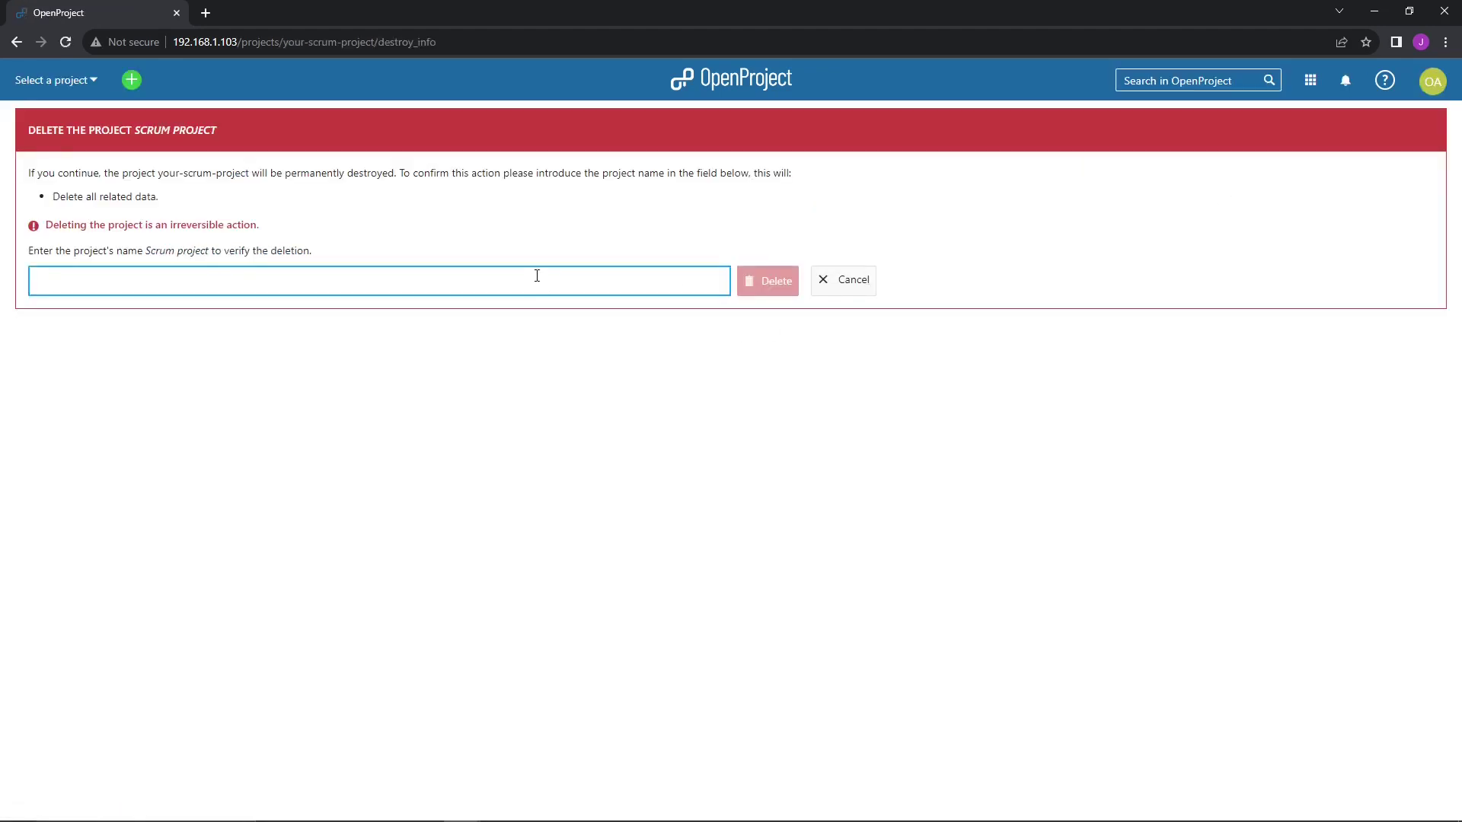
text(Scrum project)
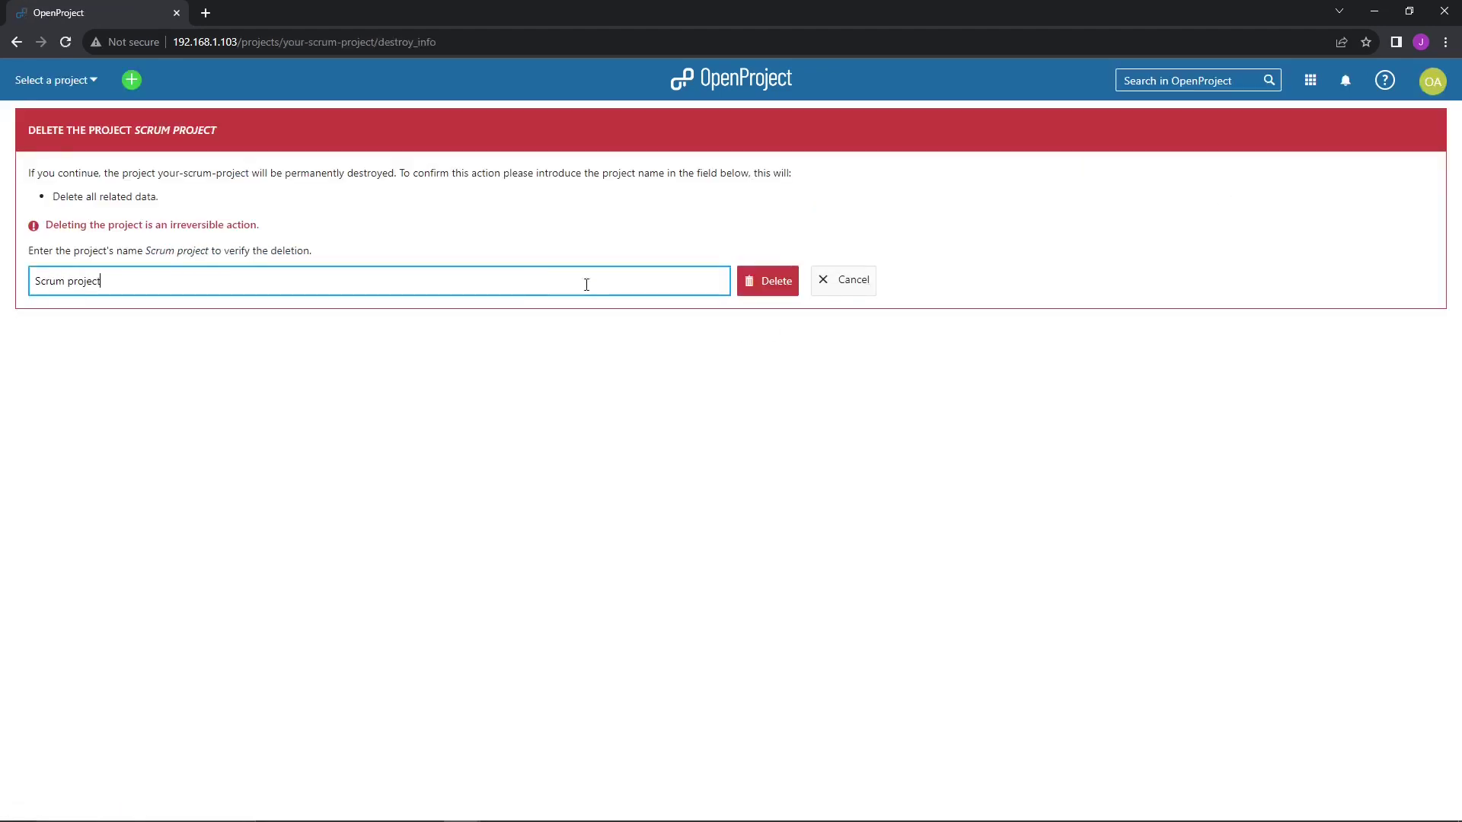
click(774, 286)
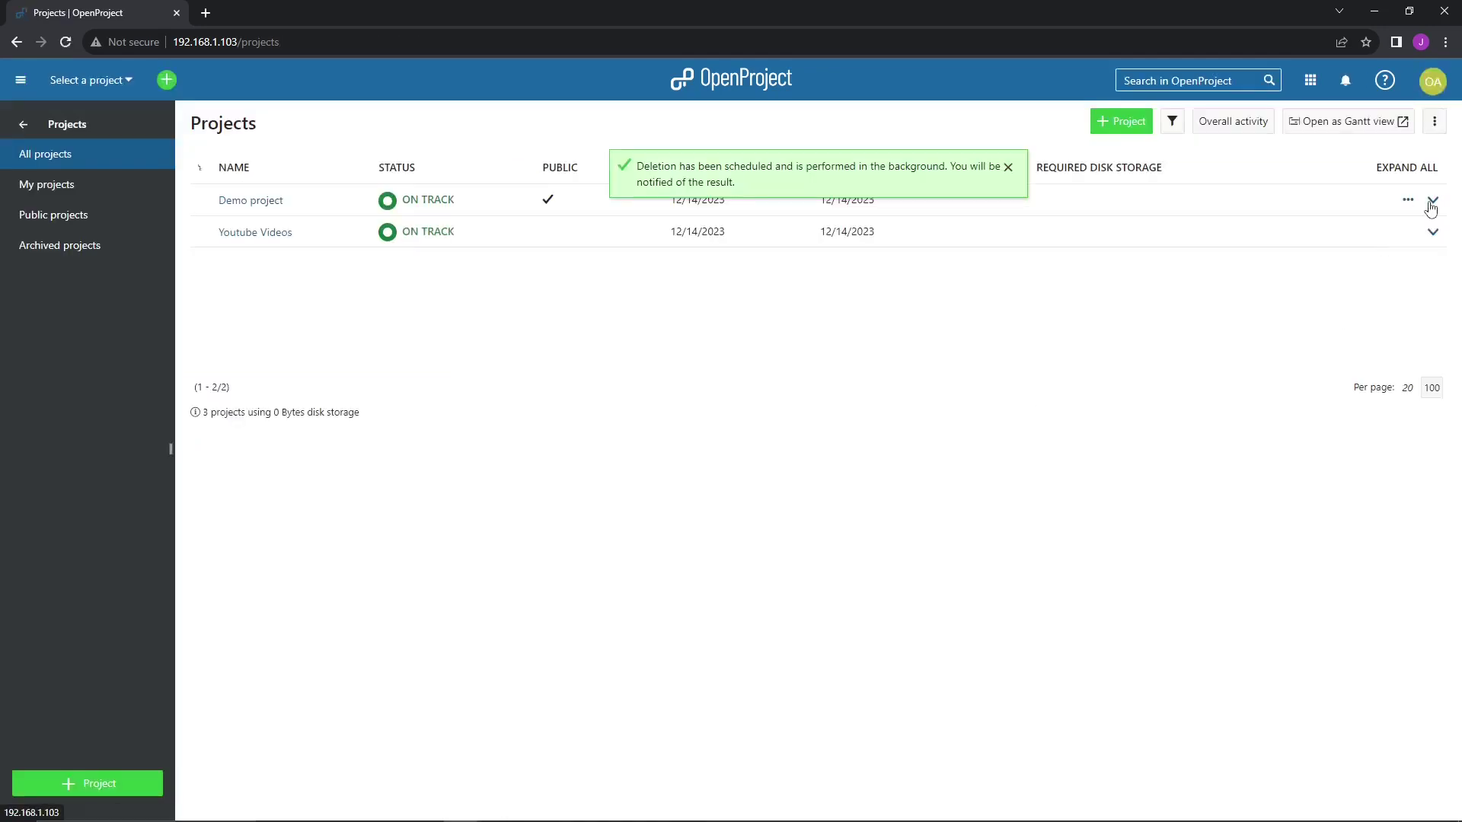
- Delete Demo project by confirming its name 'Demo project'
click(1431, 202)
click(1408, 200)
click(1377, 320)
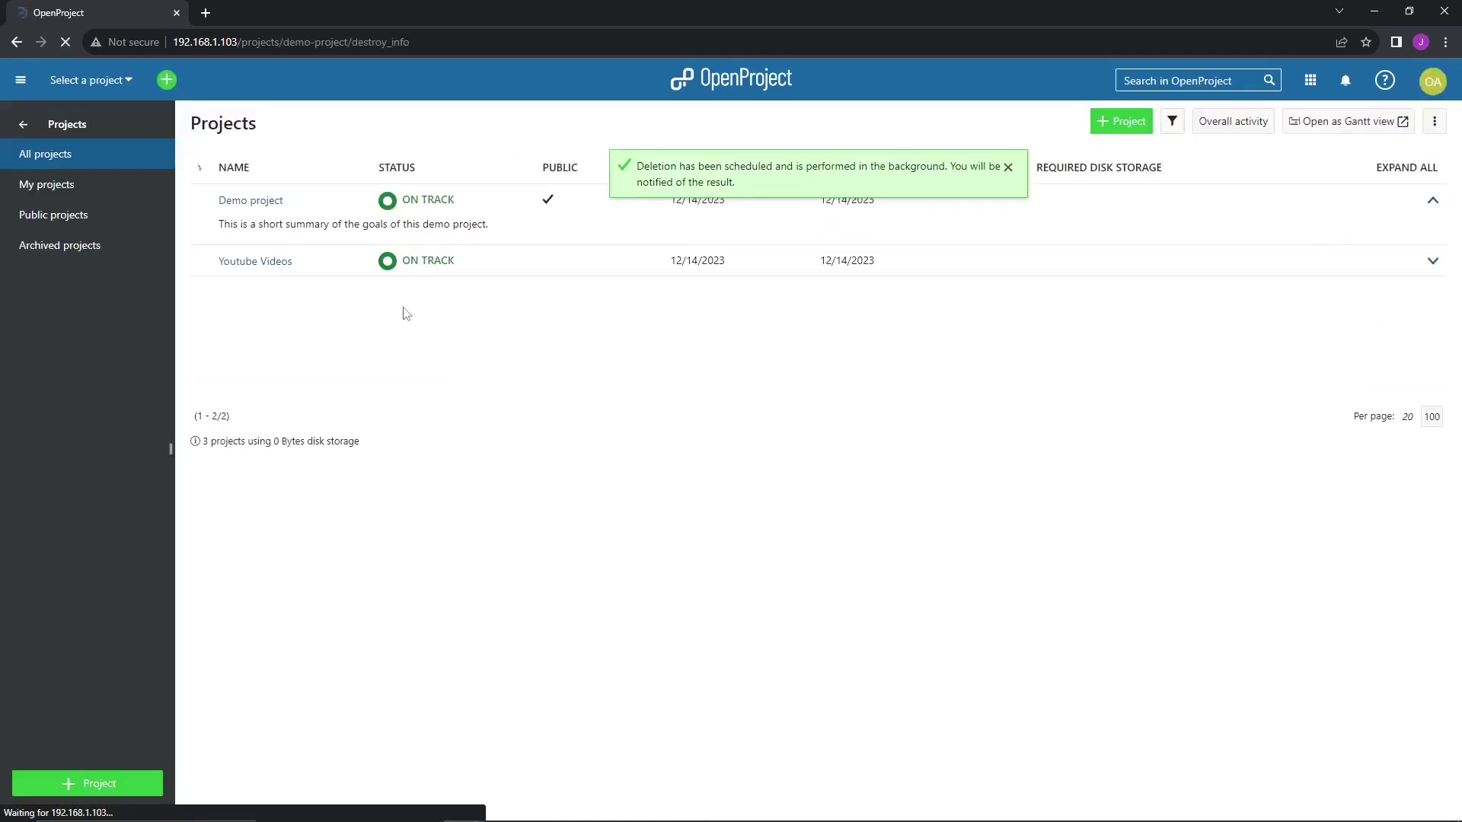
click(203, 281)
text(Demo P)
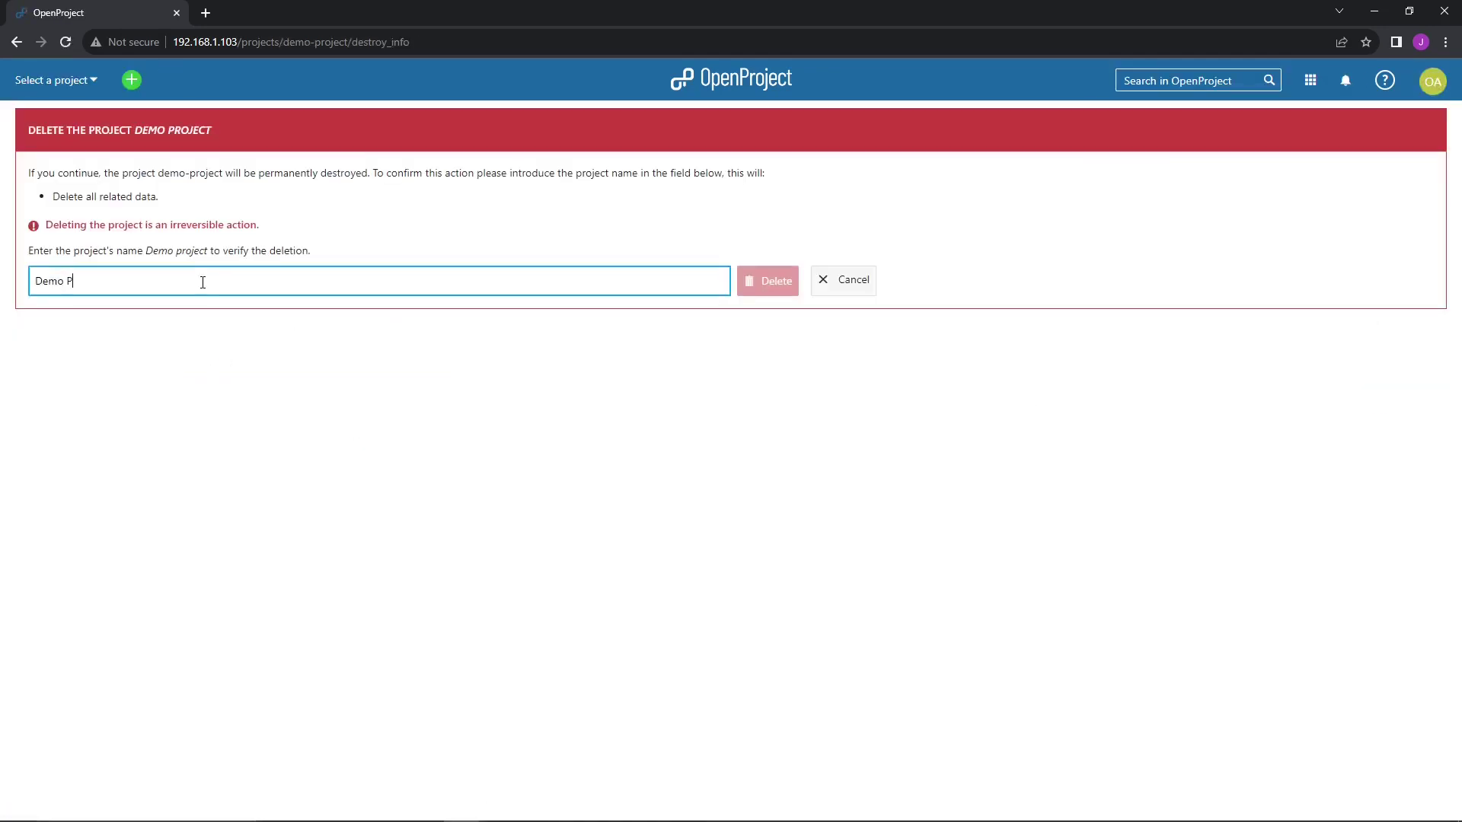
key(BackSpace)
text(project)
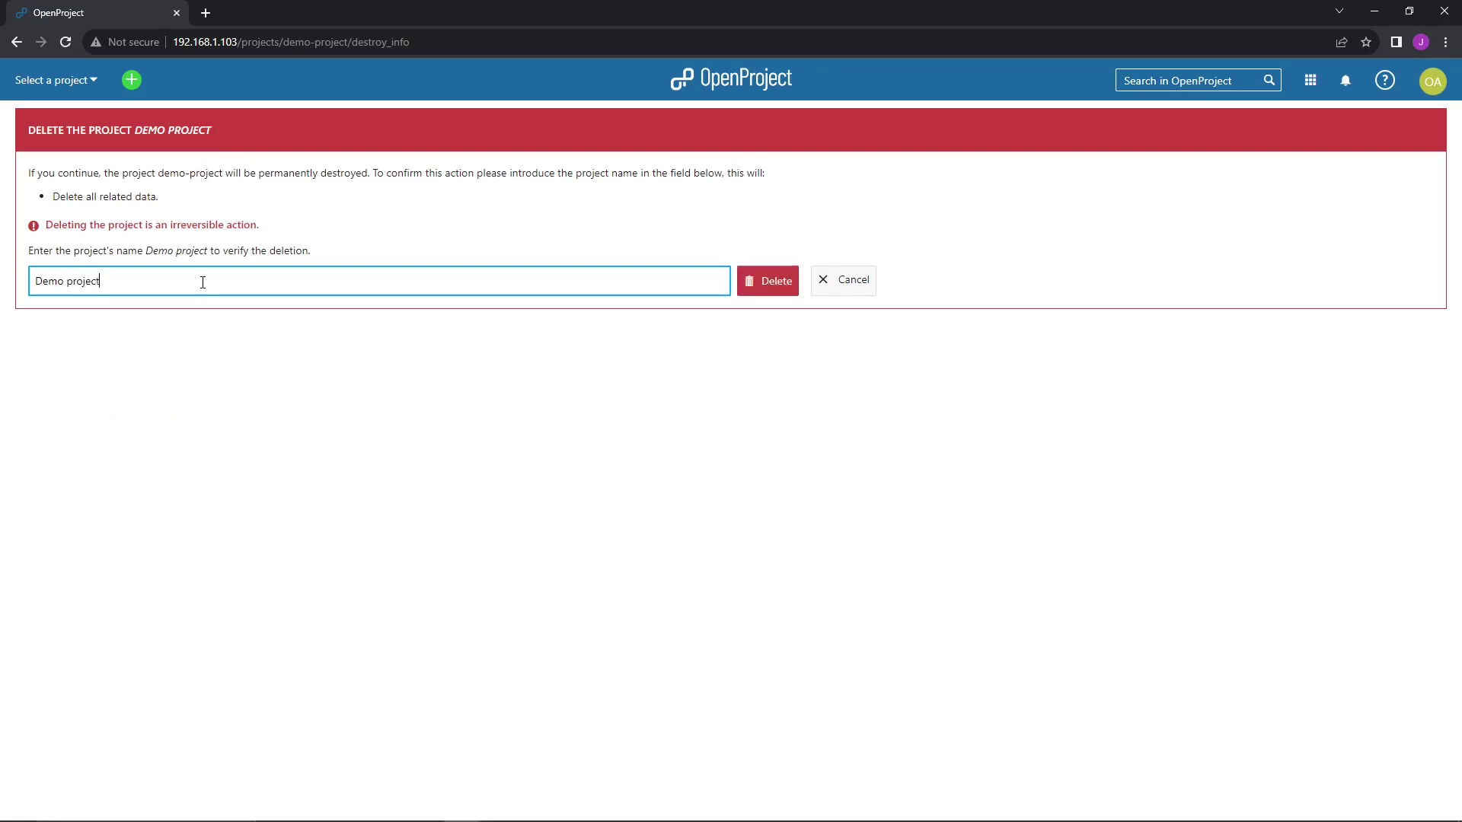
click(753, 291)
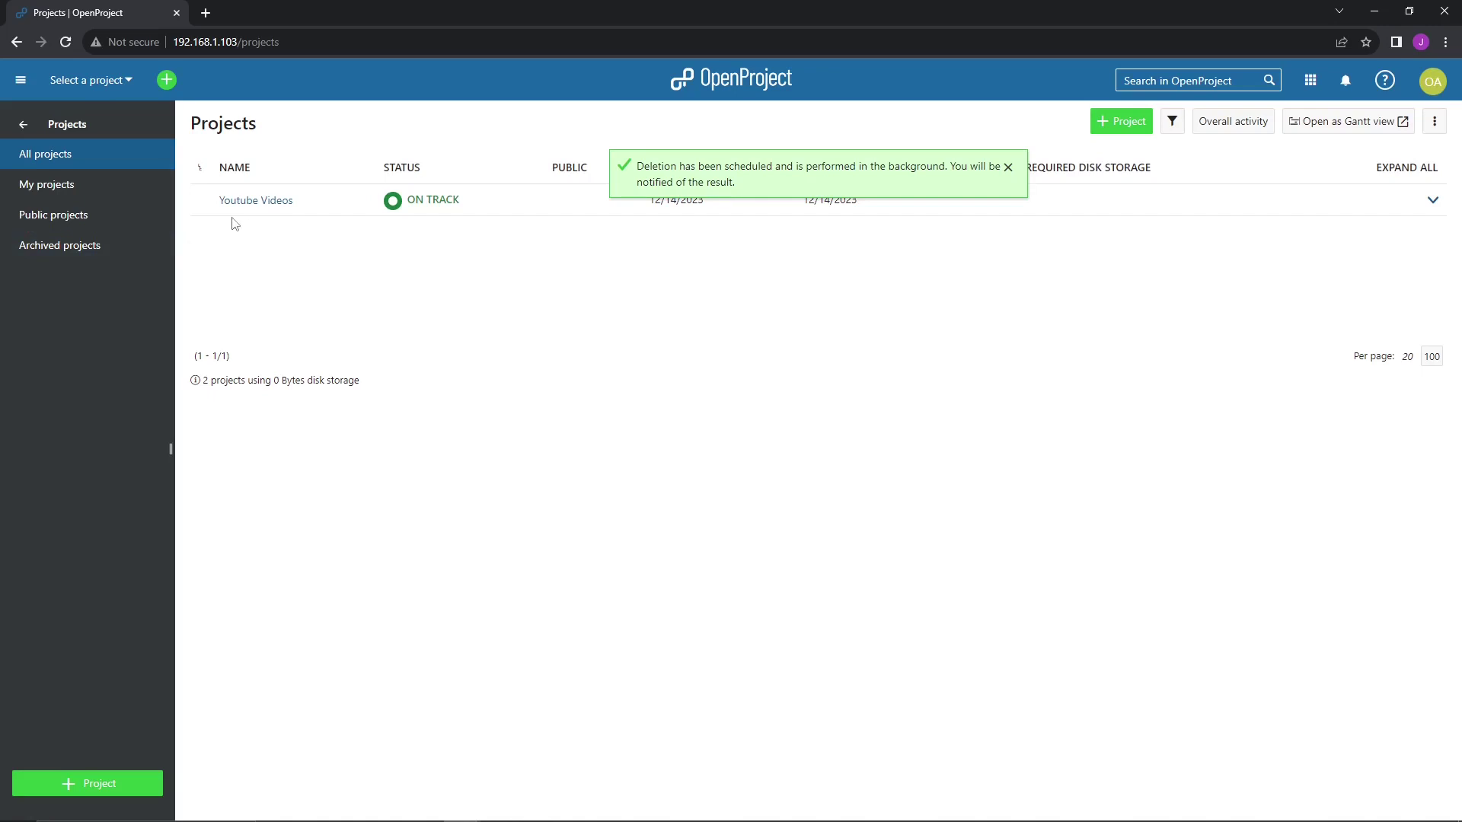
- On My page, open Video Idea #1 from the Calendar widget to view task #39
click(1429, 90)
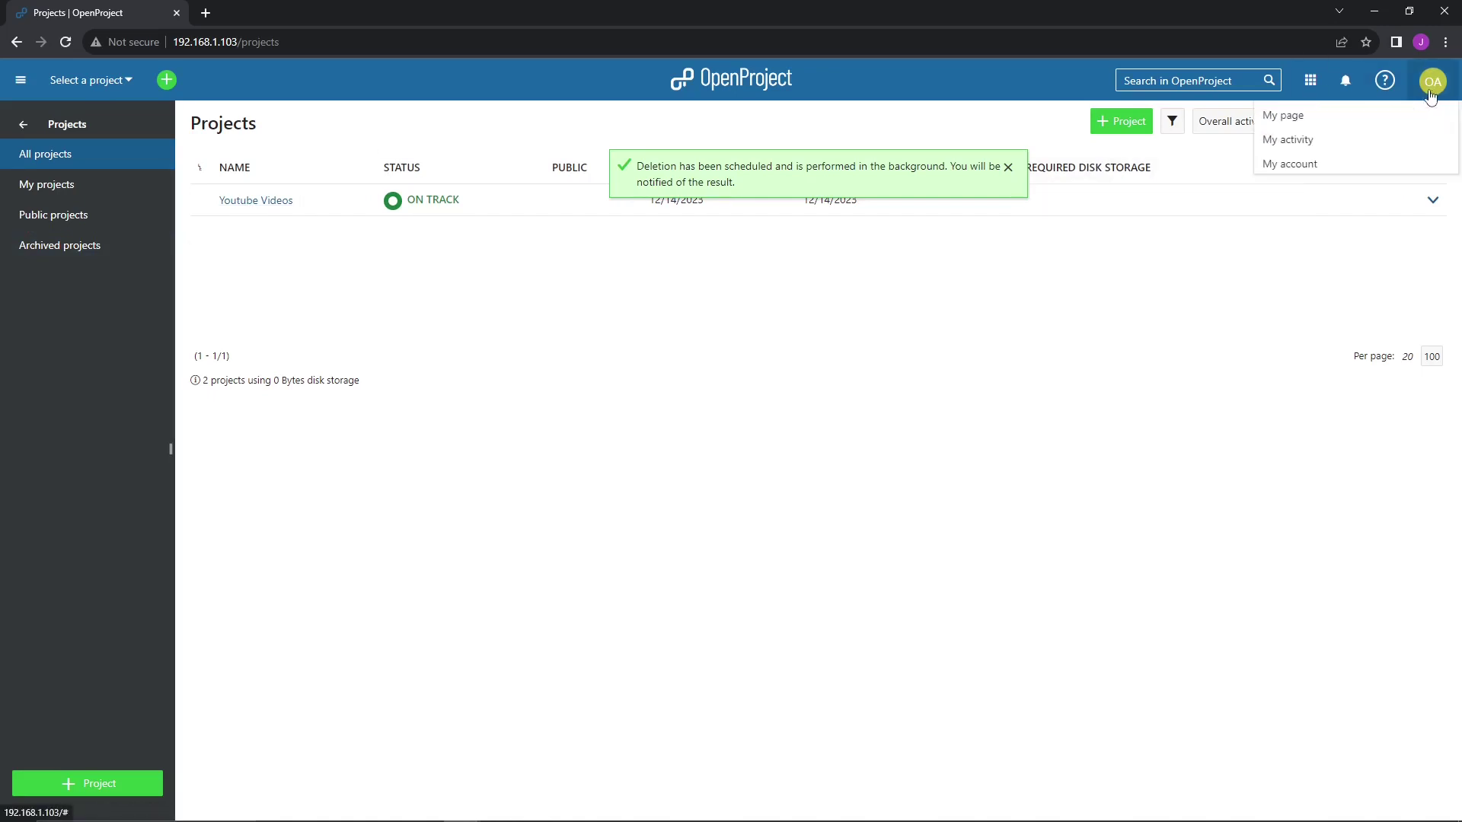
click(1278, 116)
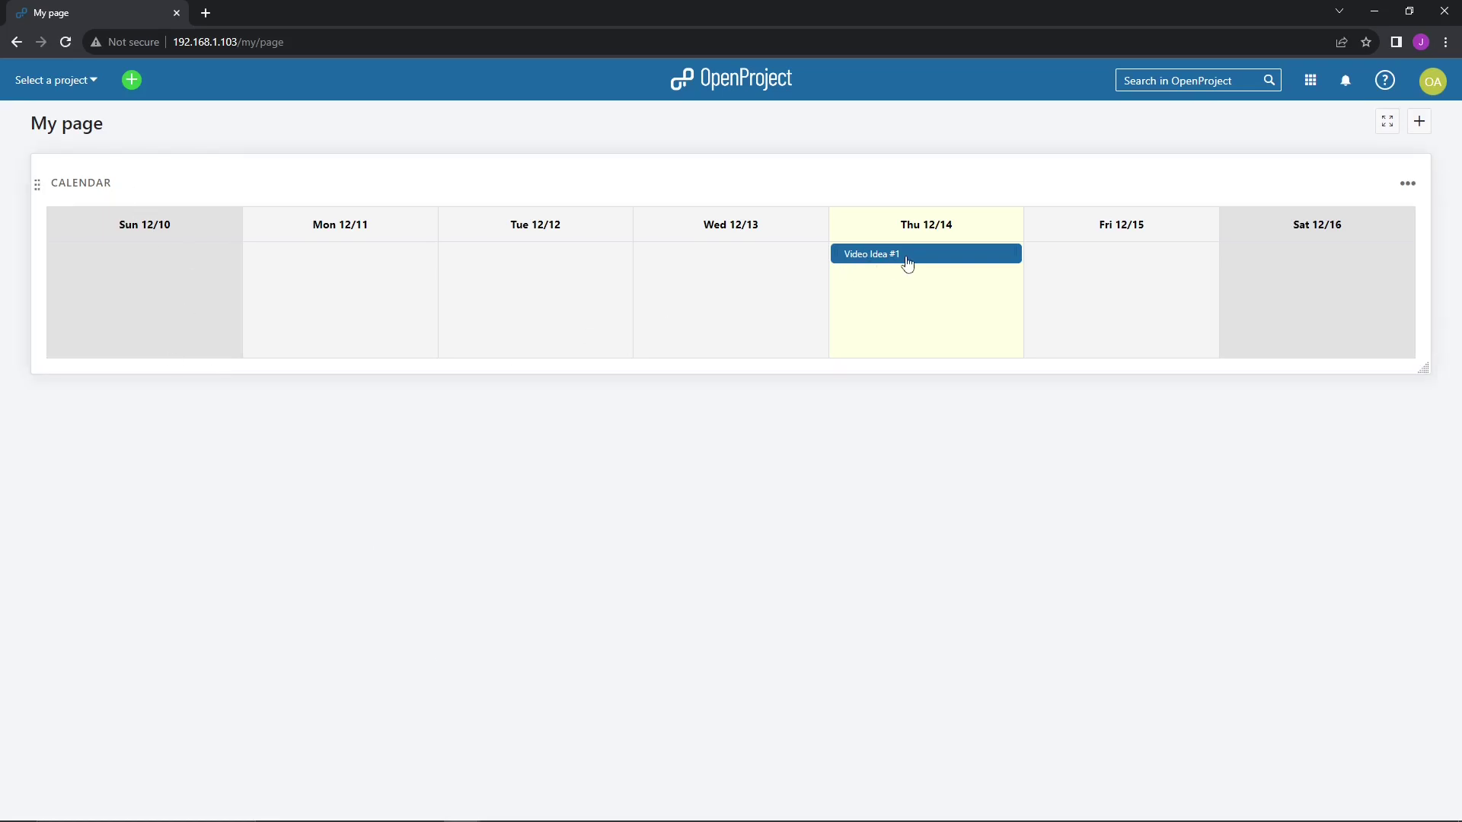
click(871, 254)
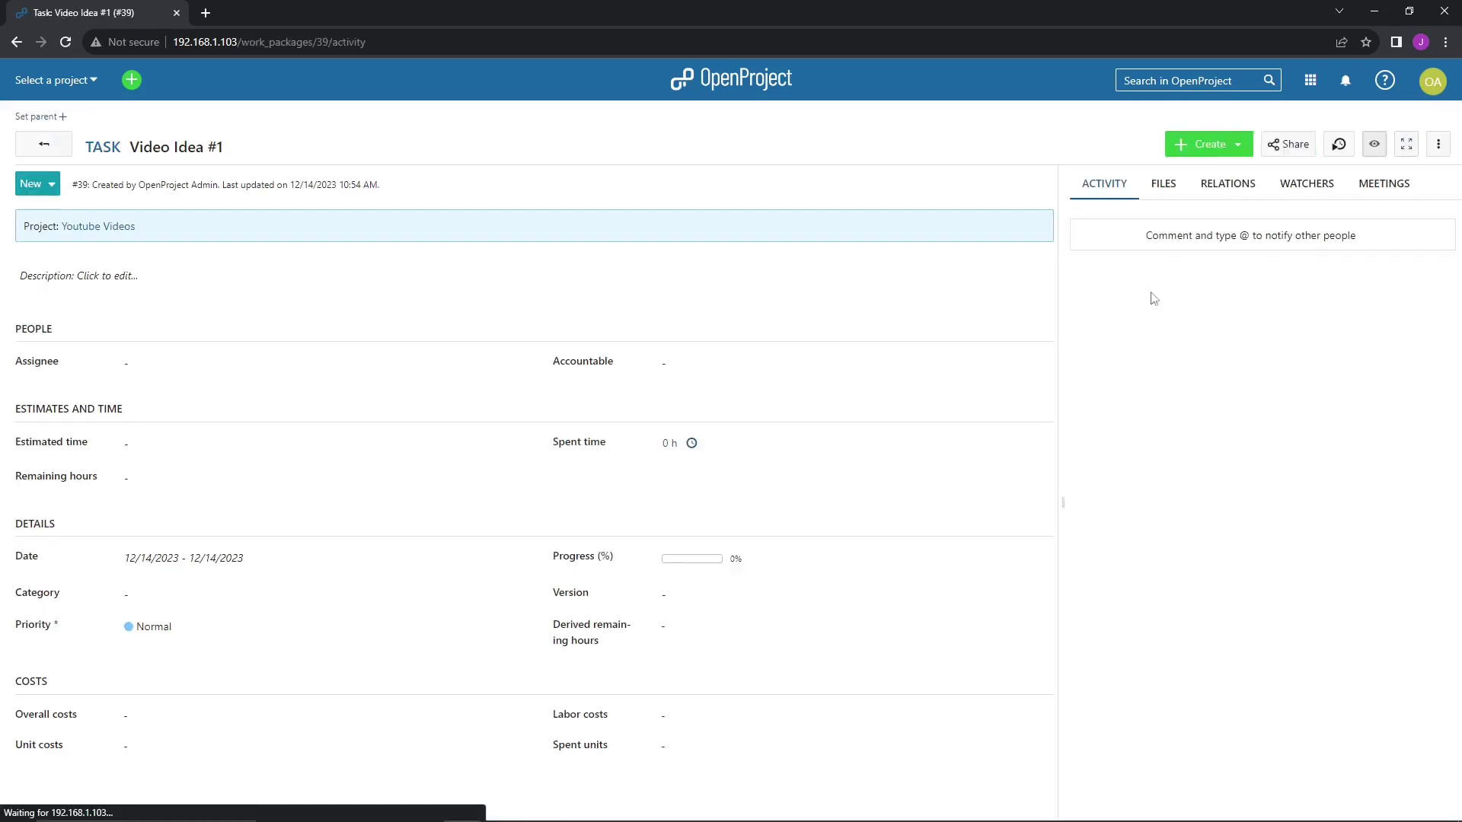